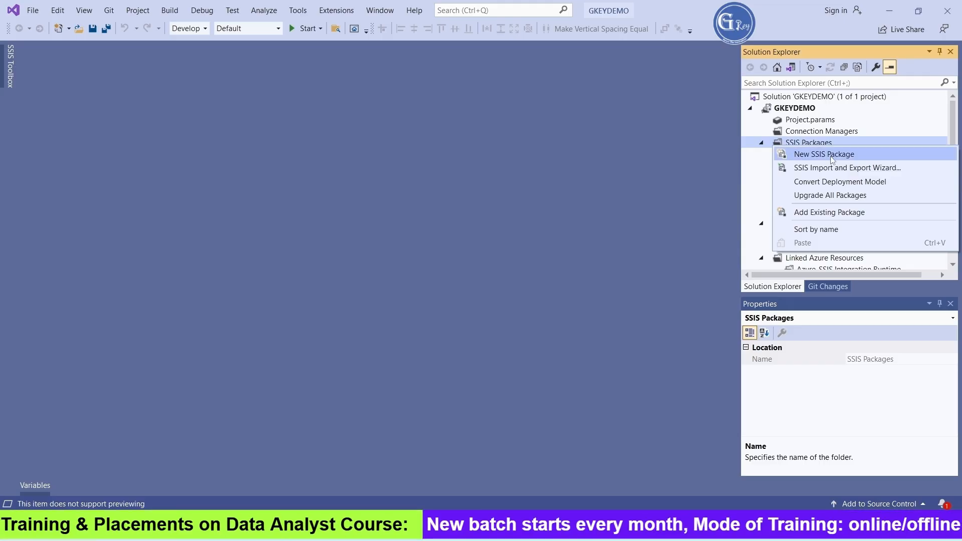
- Create a new SSIS package in the GKEYDEMO project and rename it Loop Through Diff Excels.dtsx
left_click(825, 155)
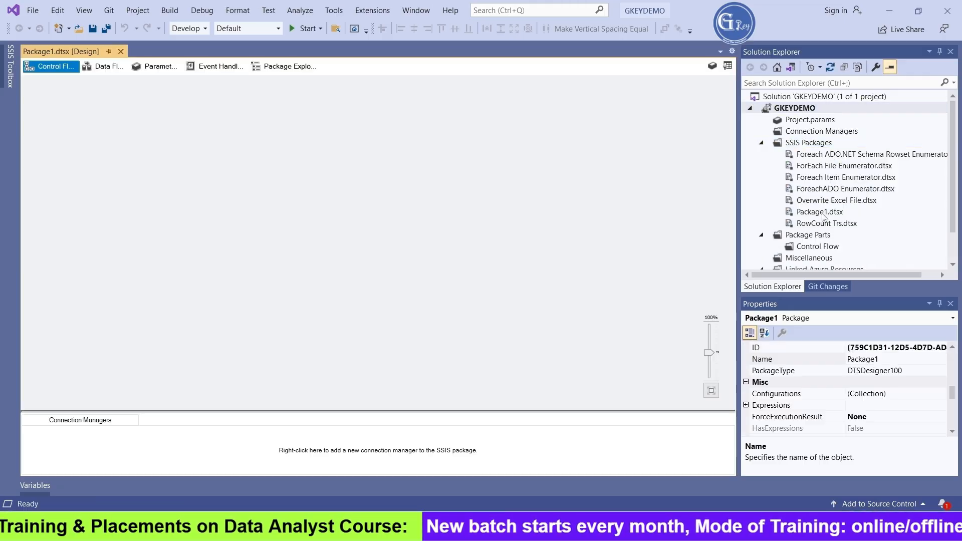
left_click(819, 211)
right_click(820, 212)
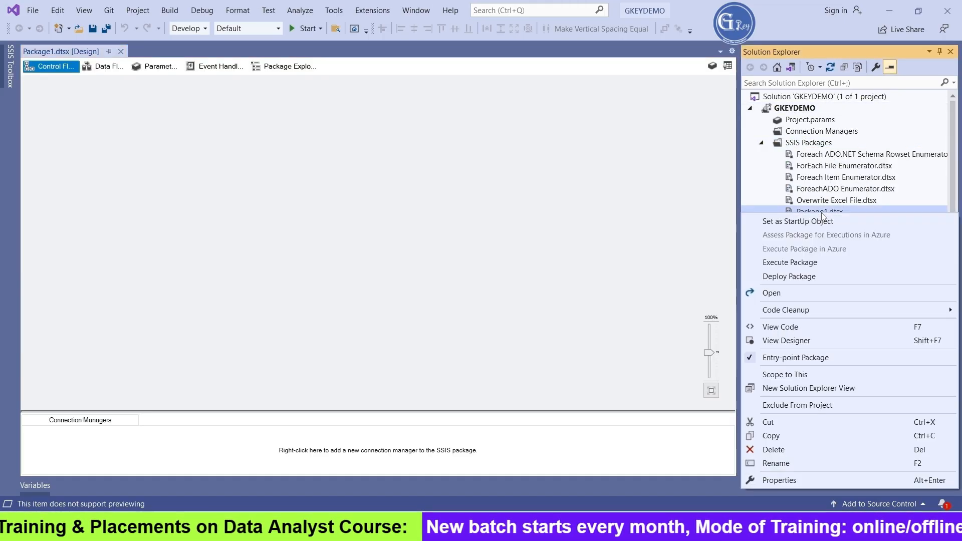
left_click(785, 460)
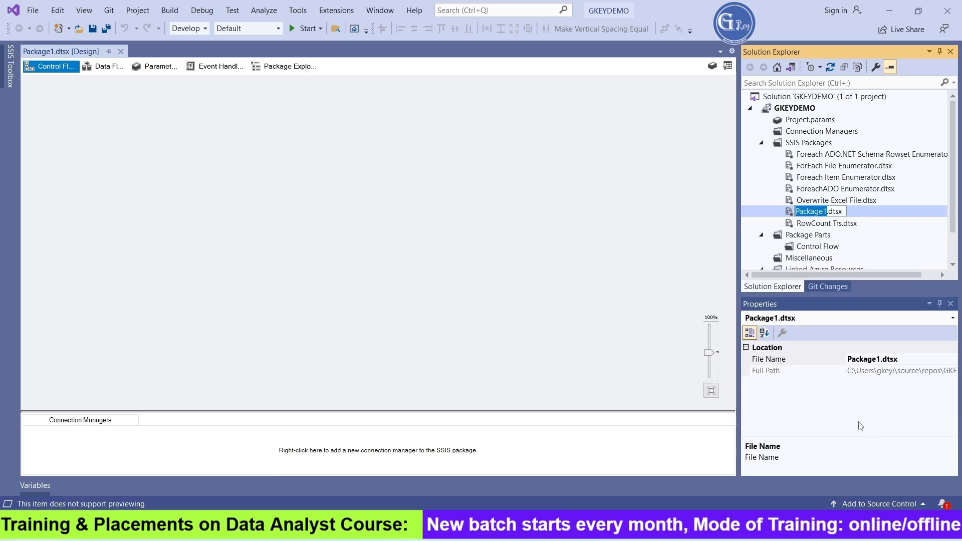
type("Loop ")
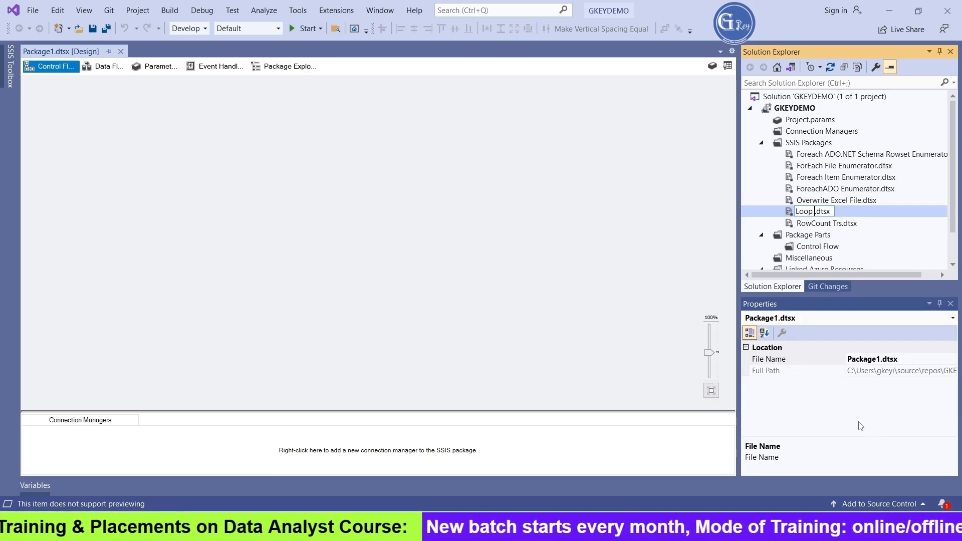
type("Th")
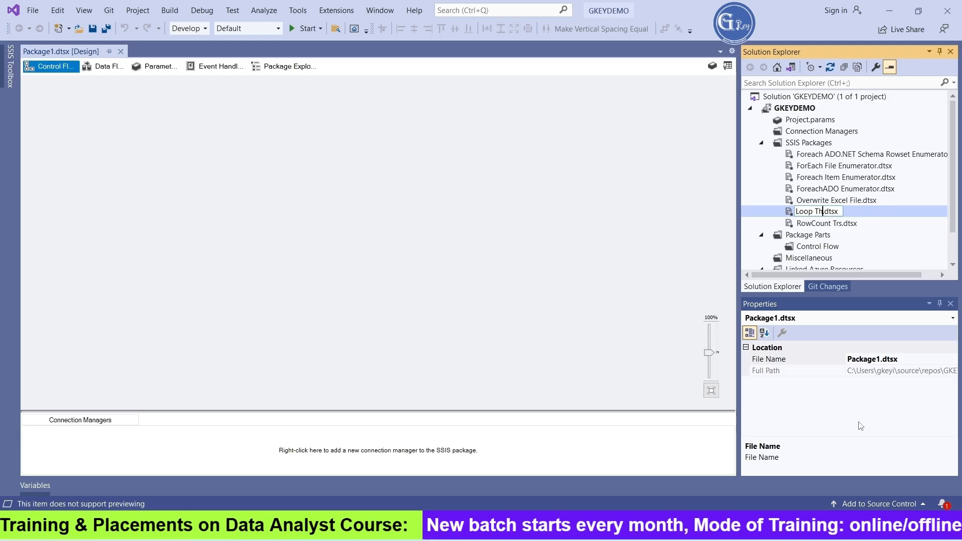
type("rough Diff")
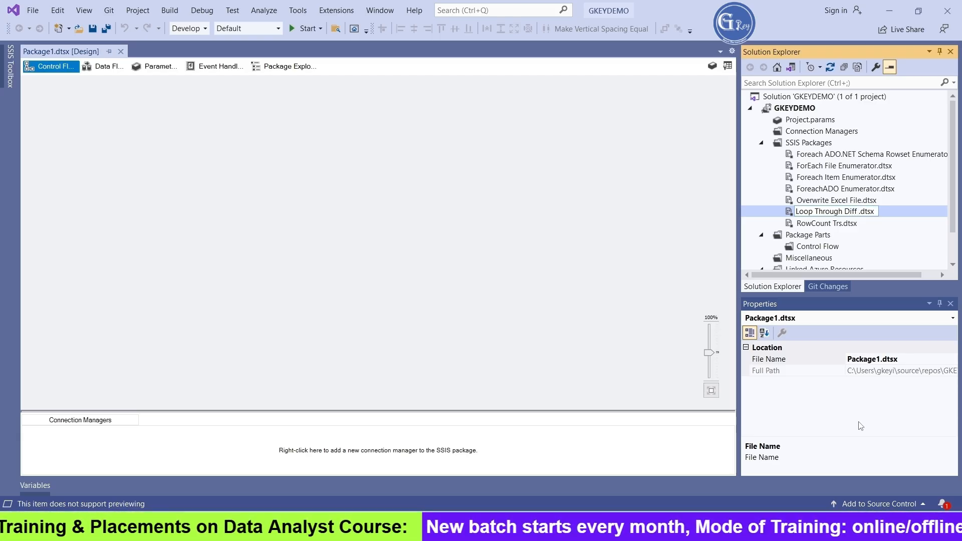
type(" Excels")
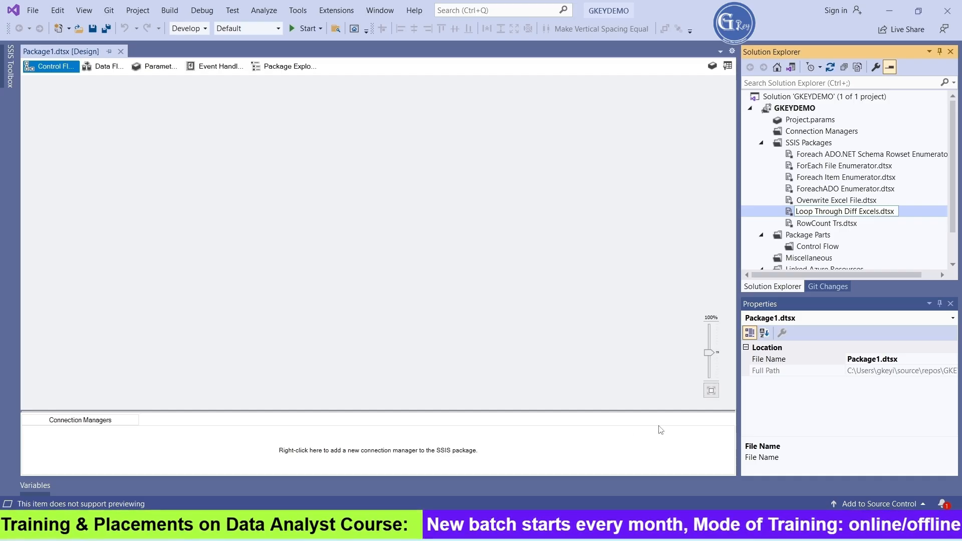
key("Return")
- Open Data_2026.xlsx from D:\Files, examine the header rows of the Employee and City sheets, and close the workbook
left_click(483, 314)
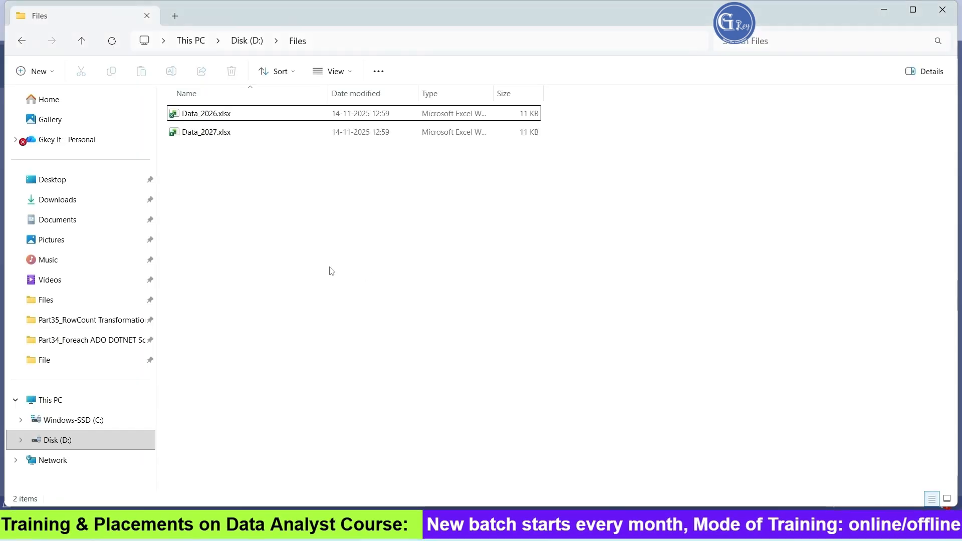
double_click(230, 116)
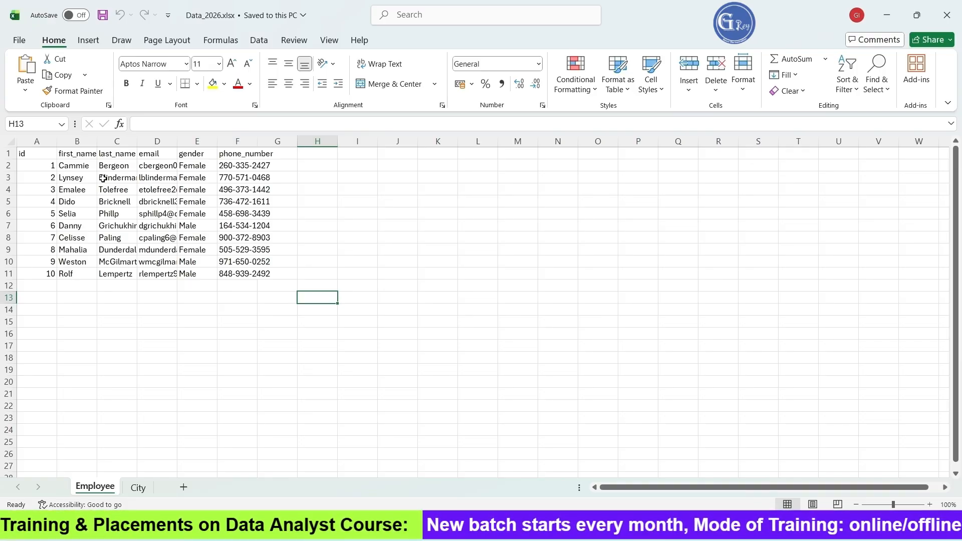
left_click(140, 493)
left_click(96, 487)
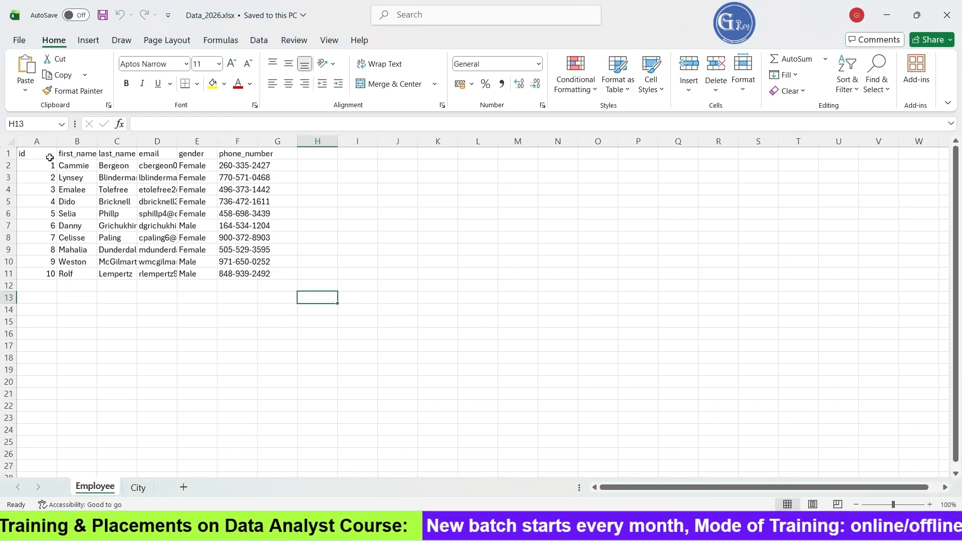
left_click_drag(20, 152, 250, 154)
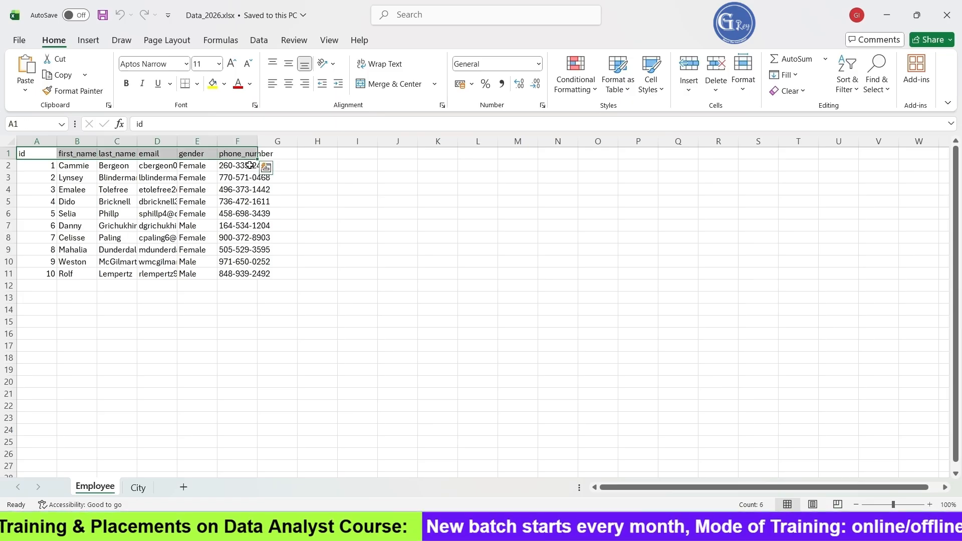
left_click(138, 487)
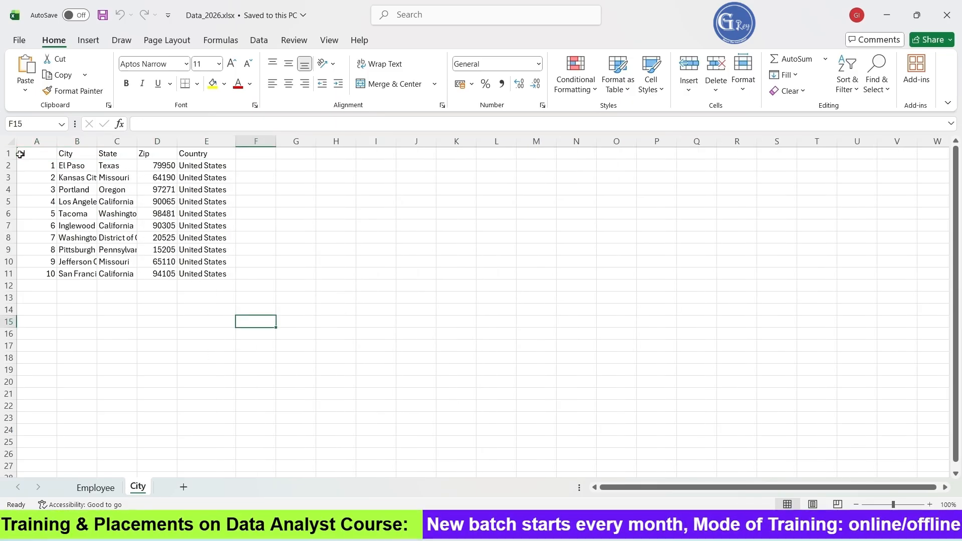
left_click_drag(21, 152, 225, 152)
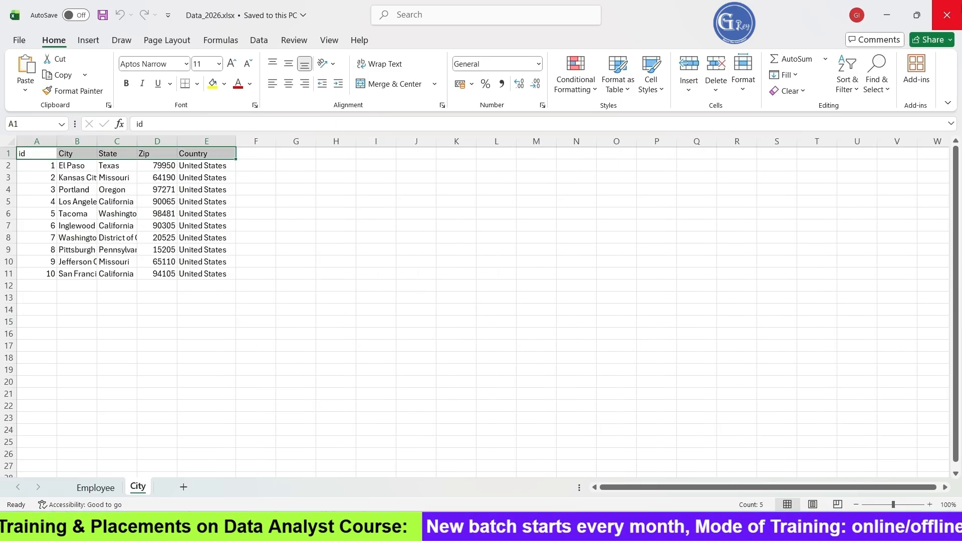
left_click(946, 15)
left_click(217, 134)
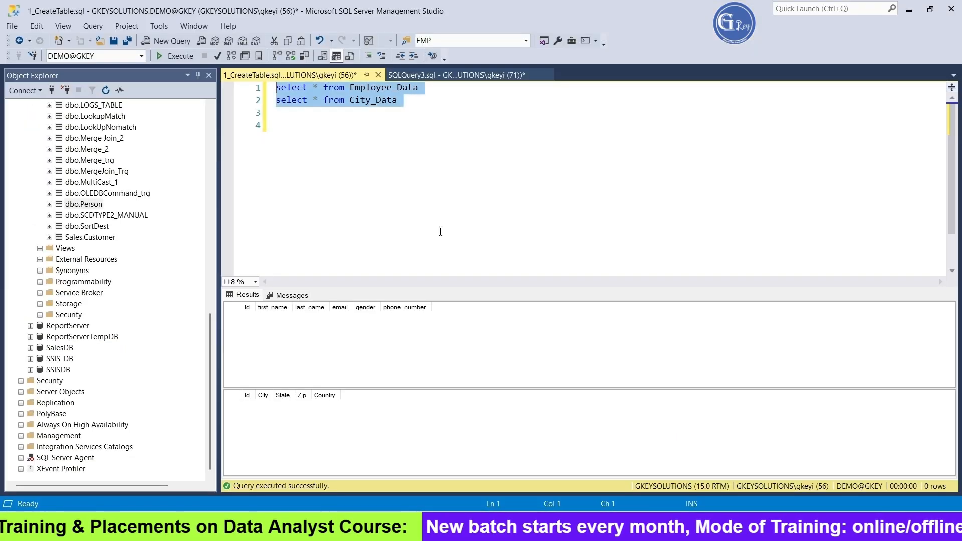
- In SQL Server Management Studio, add the statement "truncate table Employee_Data" below the two select queries
left_click(427, 149)
left_click_drag(437, 112, 241, 68)
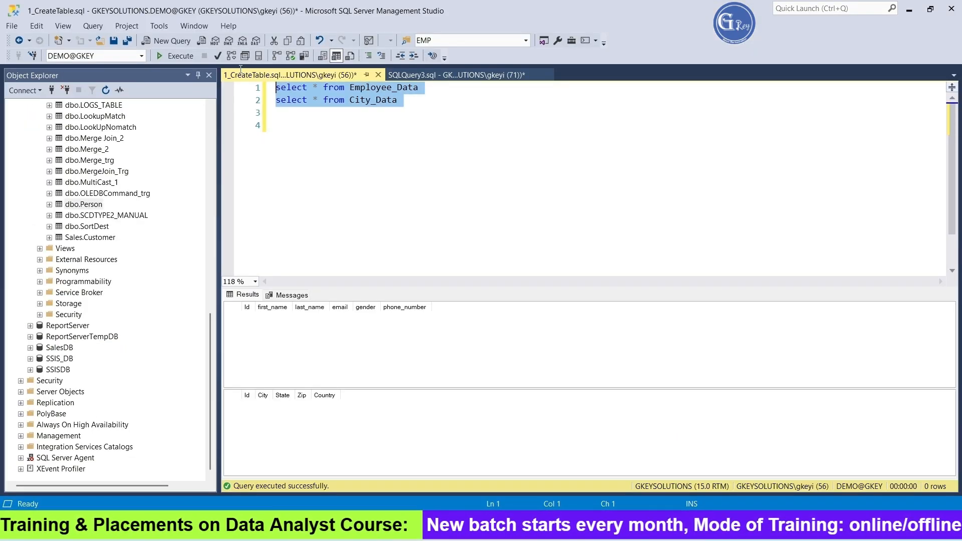
left_click(506, 105)
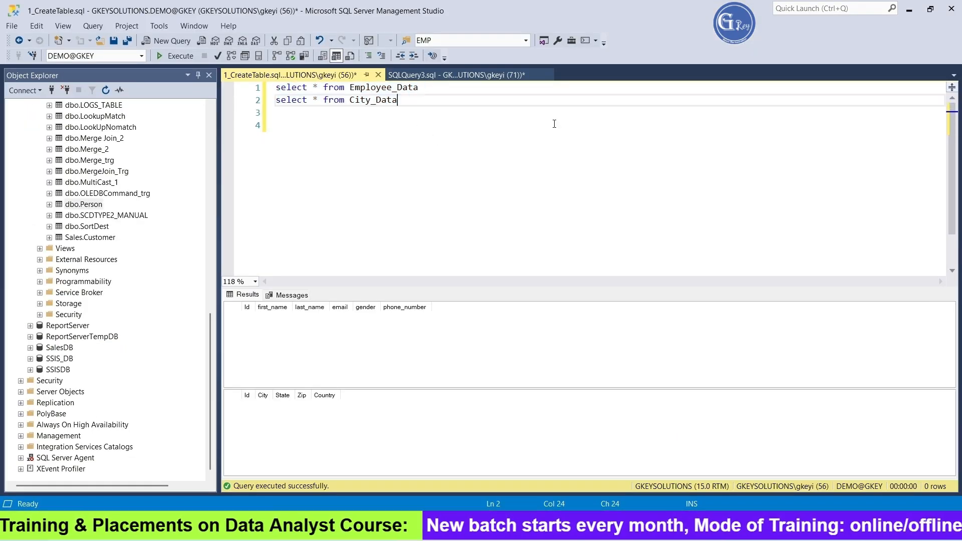
key("Return")
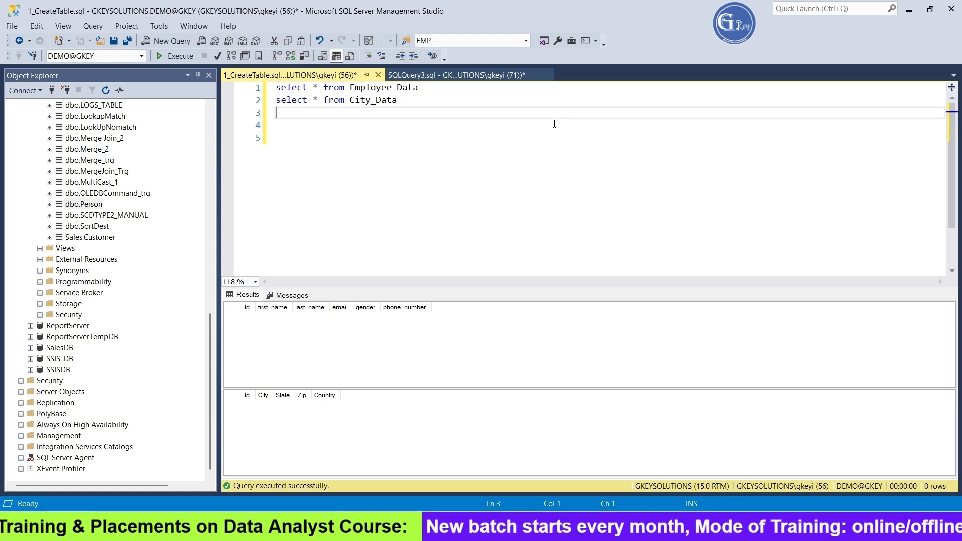
key("Return")
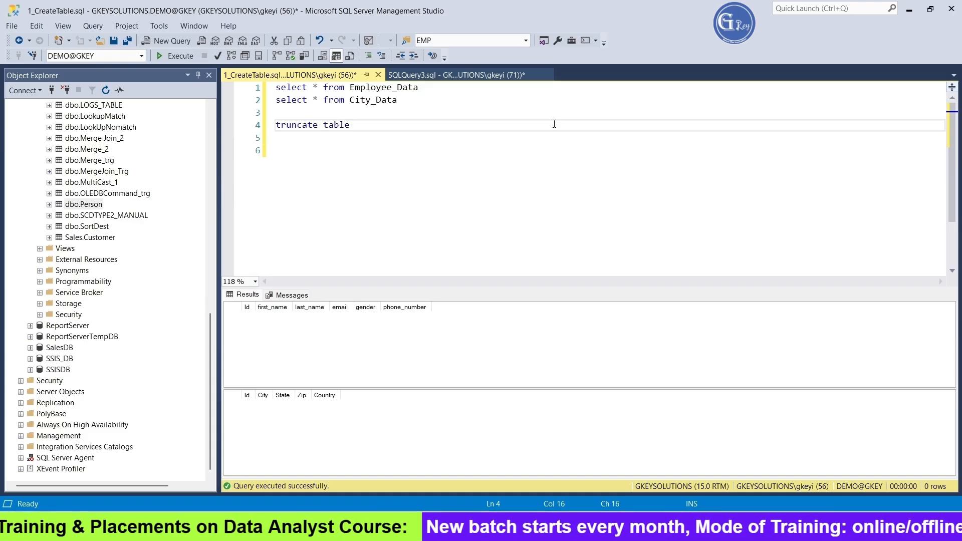
double_click(375, 88)
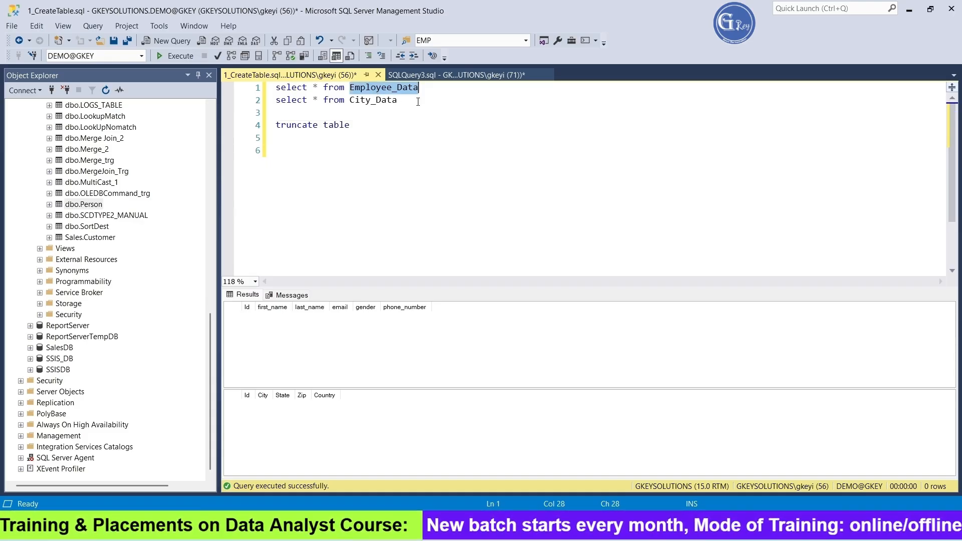
left_click(369, 113)
left_click(376, 123)
key("ctrl+v")
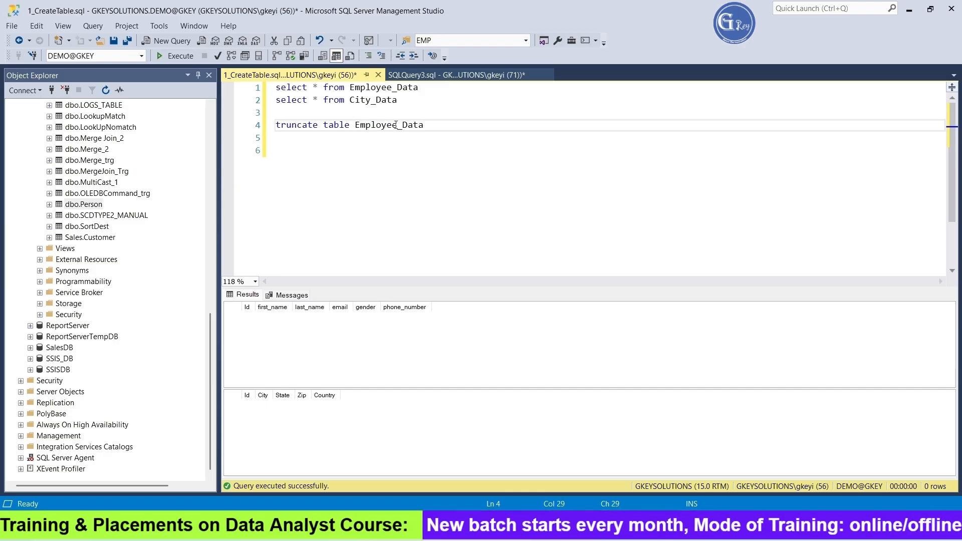
key("Return")
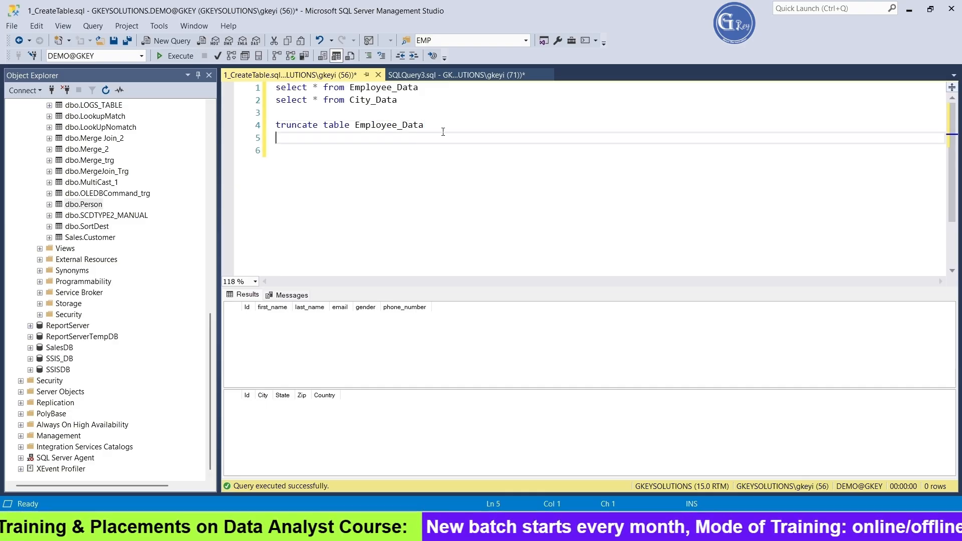
- Copy the Employee_Data truncate statement and execute only that statement
left_click_drag(436, 128, 246, 126)
key("ctrl+c")
left_click(177, 56)
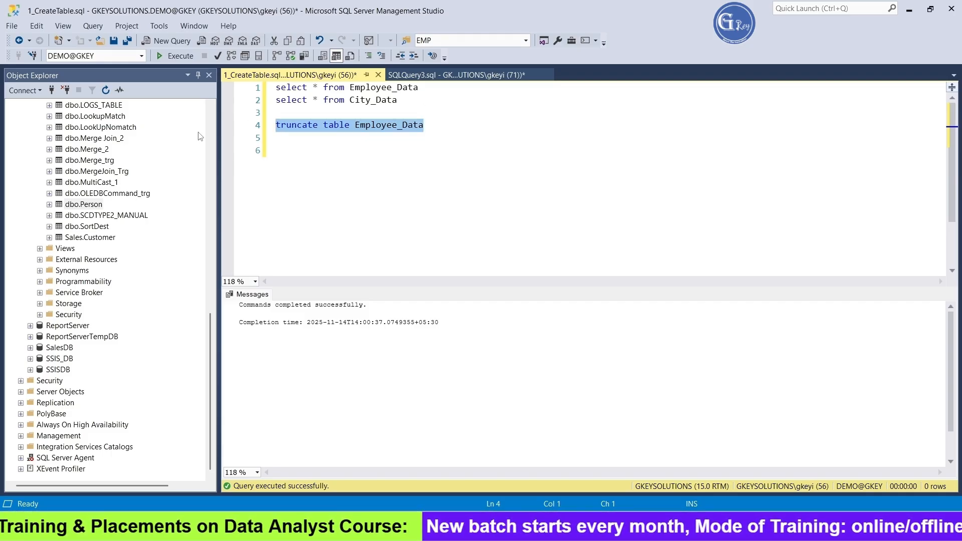
- Duplicate the truncate statement on the next line and change its table to City_Data
left_click(434, 128)
key("Return")
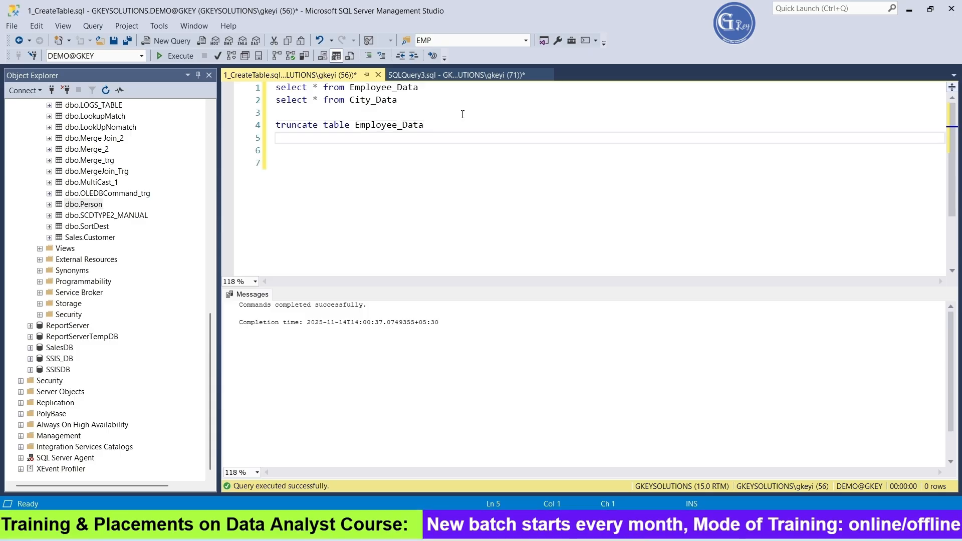
key("ctrl+v")
left_click_drag(435, 141, 359, 139)
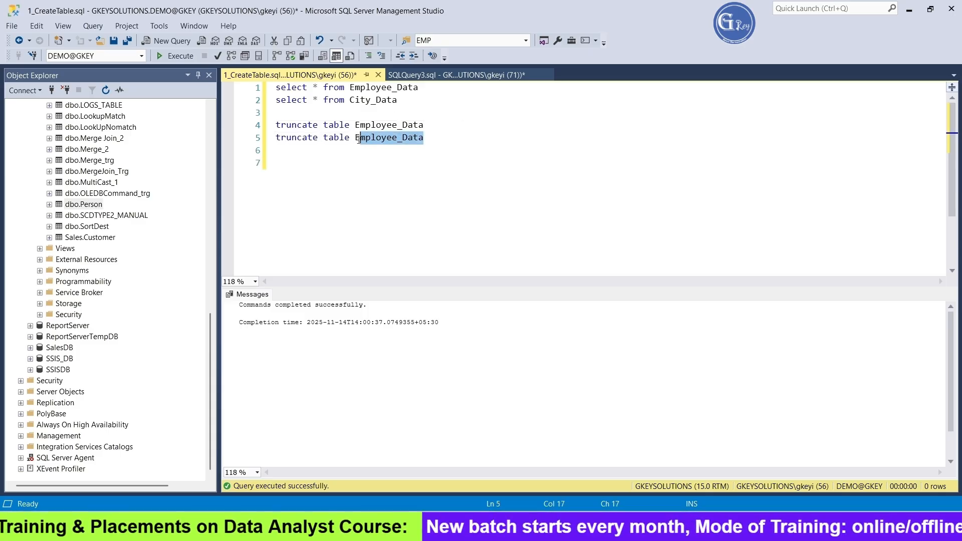
key("Delete")
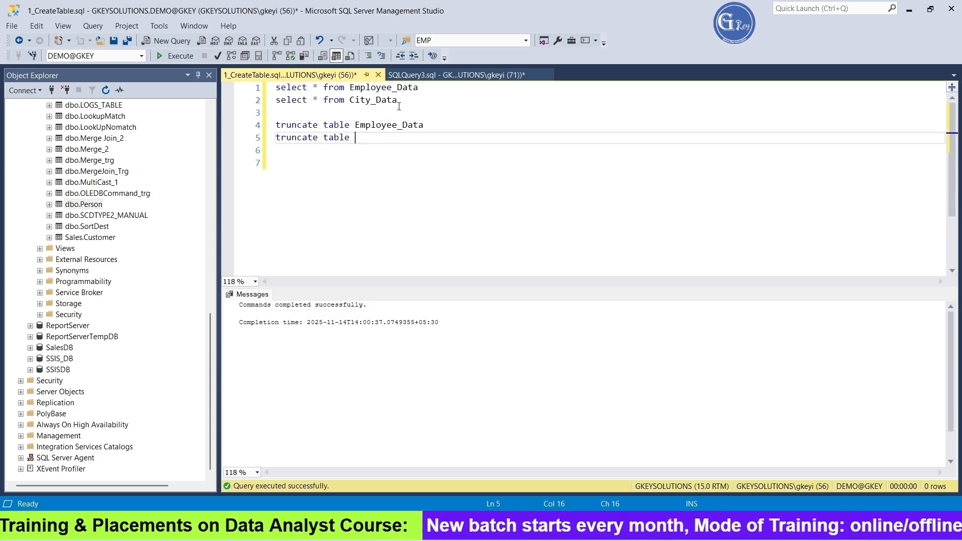
left_click_drag(399, 101, 349, 101)
key("ctrl+c")
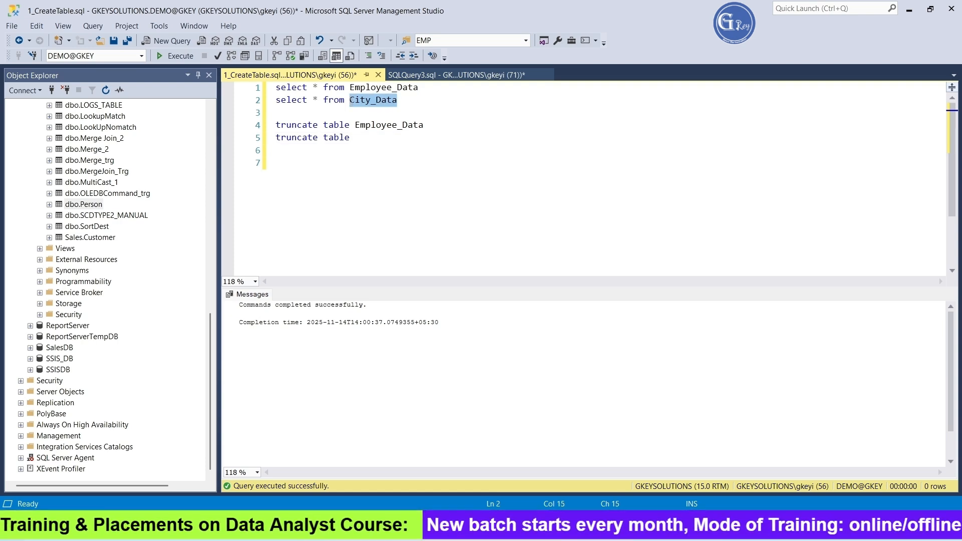
left_click(364, 140)
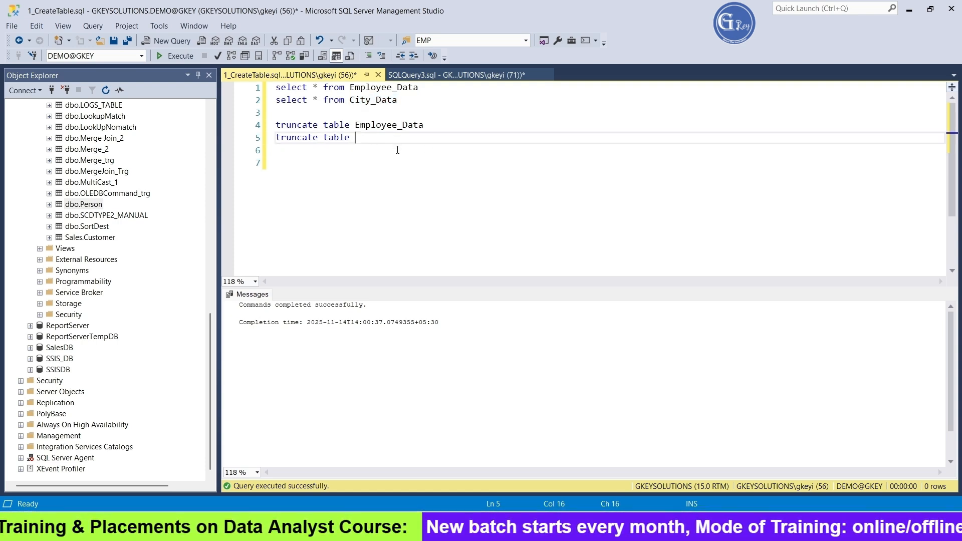
key("ctrl+v")
- Execute only the City_Data truncate statement, and rerun the select queries on Employee_Data and City_Data
key("shift+Home")
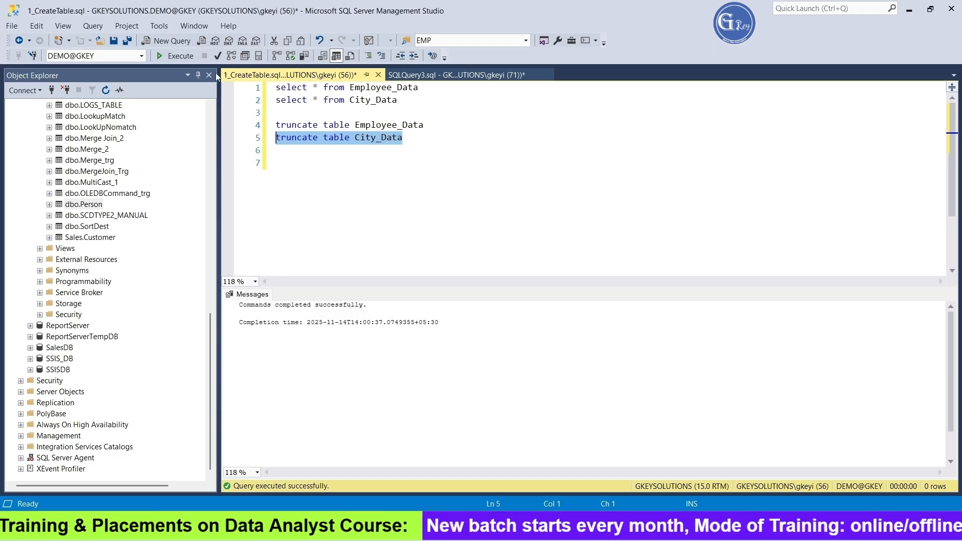
left_click(178, 56)
left_click(474, 214)
left_click_drag(418, 99, 276, 87)
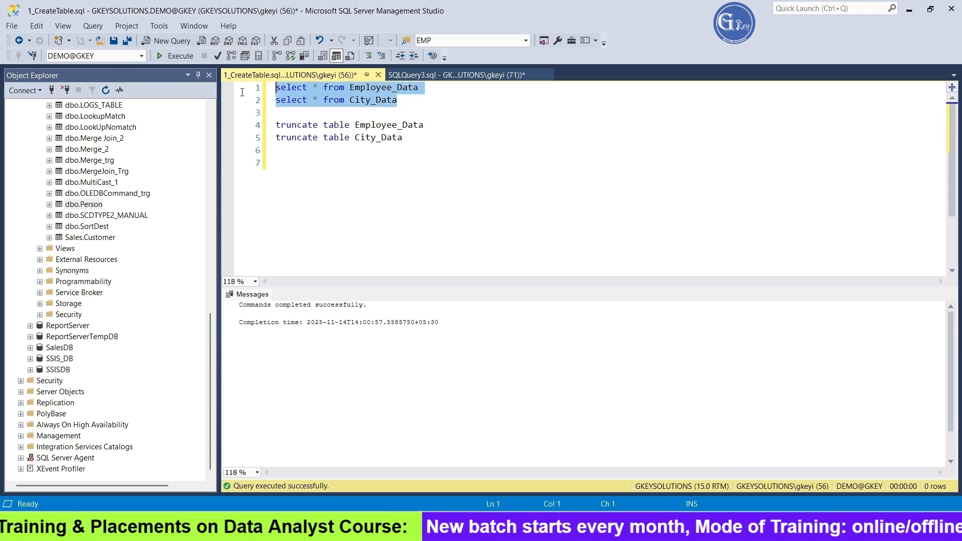
left_click(189, 56)
- Switch to File Explorer and check the Data_2026.xlsx and Data_2027.xlsx workbooks in the Files folder
key("alt+Tab")
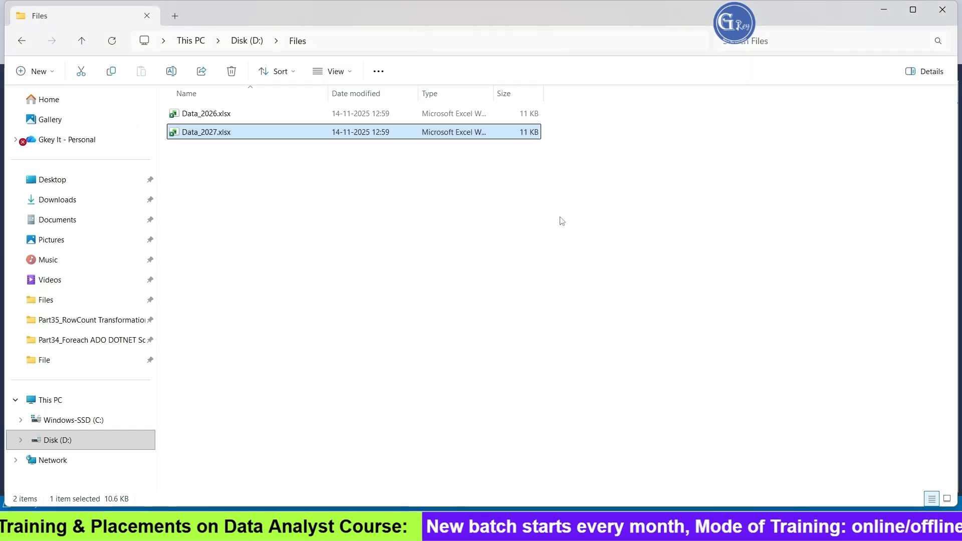
left_click(240, 113)
left_click(322, 245)
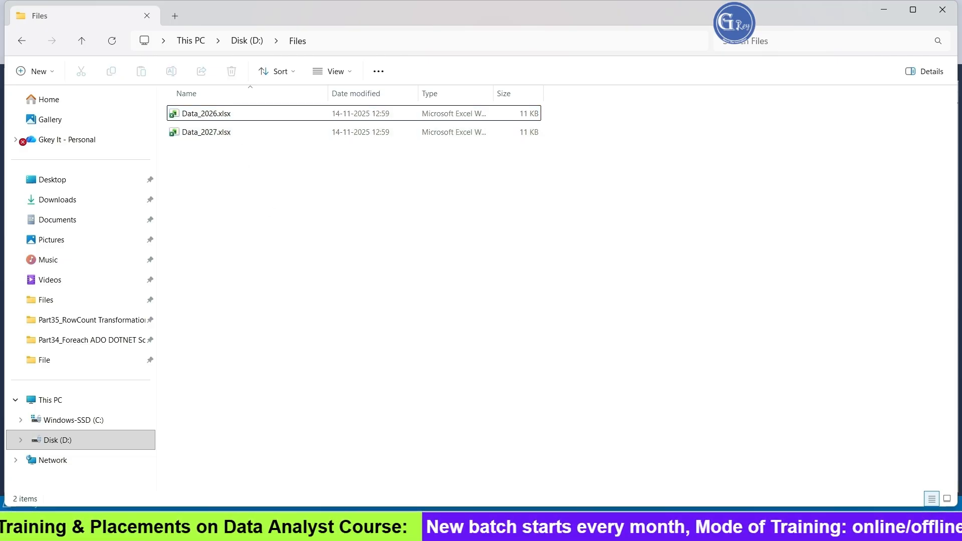
- Switch to Visual Studio, add a Foreach Loop Container to the package's control flow, and open its editor
key("alt+Tab")
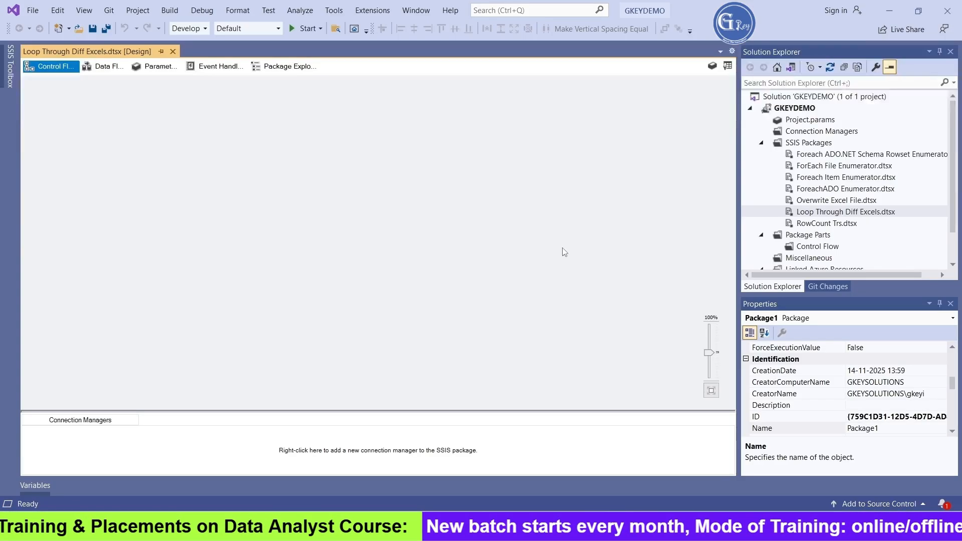
left_click(10, 76)
left_click_drag(85, 368, 161, 346)
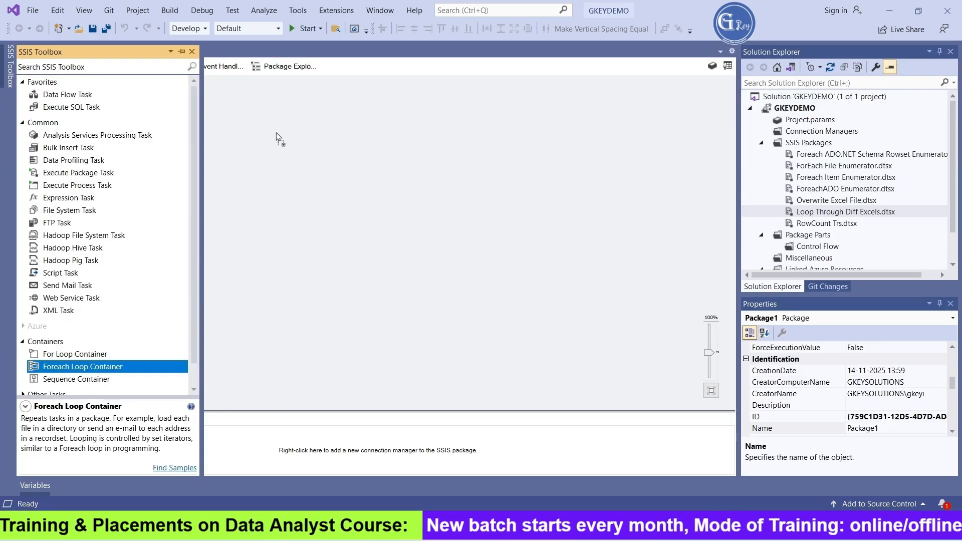
left_click_drag(275, 133, 276, 132)
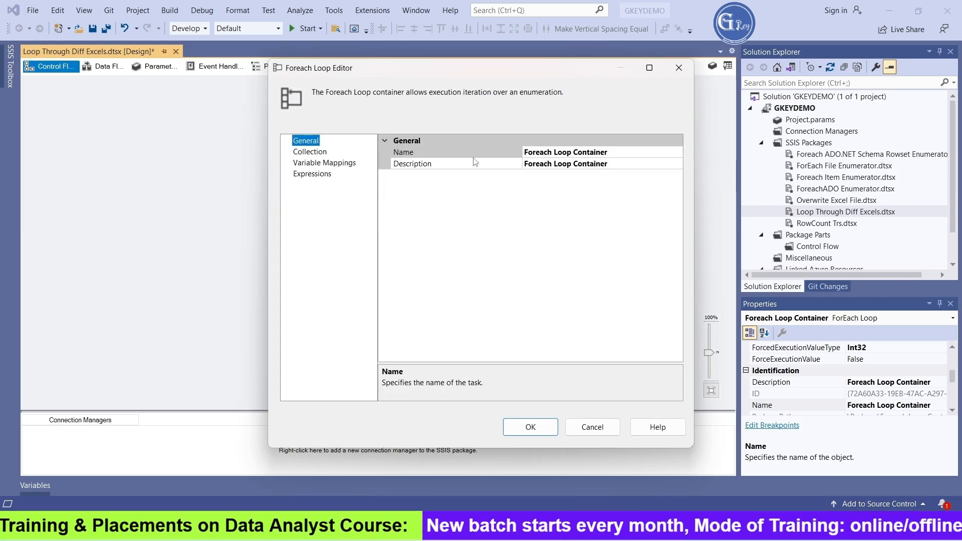
- Set the loop container's collection enumerator to Foreach File Enumerator
left_click(317, 151)
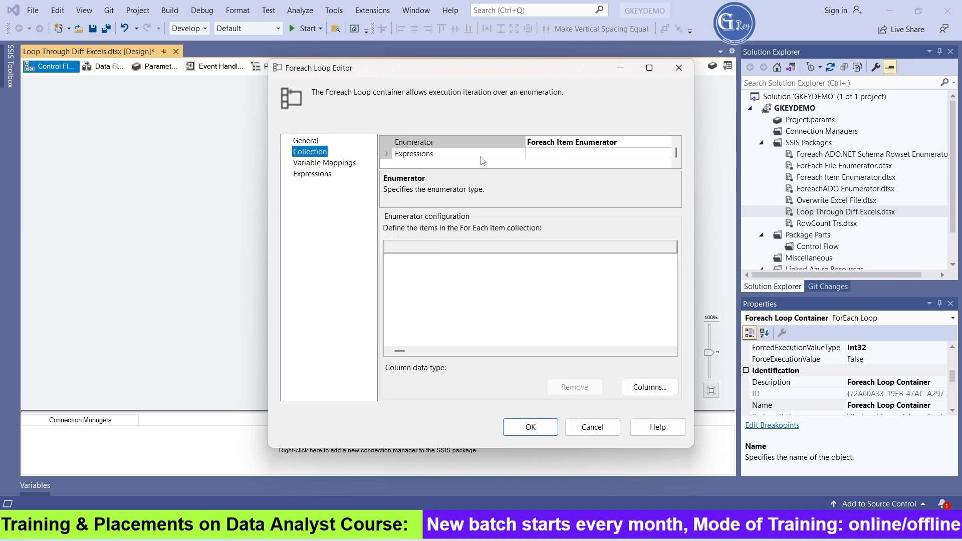
left_click(634, 145)
left_click(664, 142)
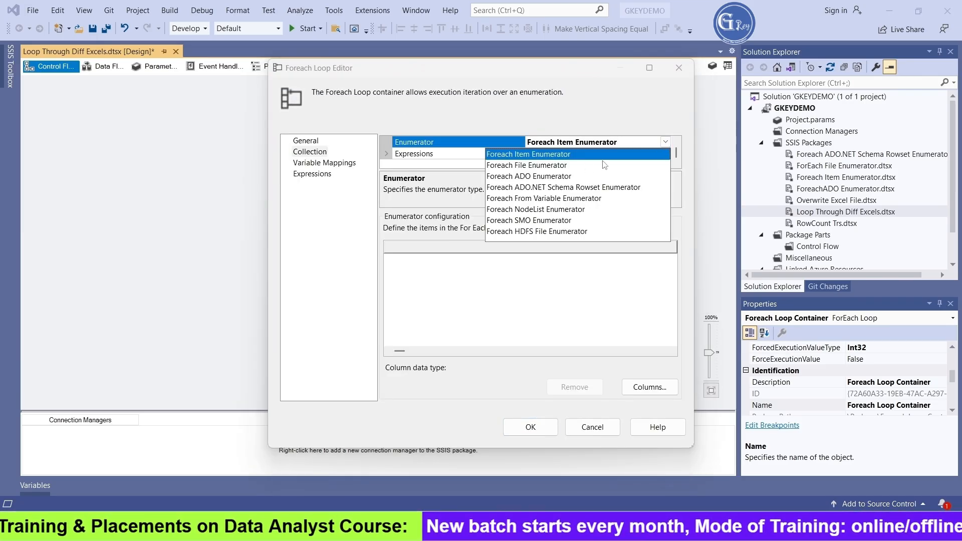
left_click(551, 166)
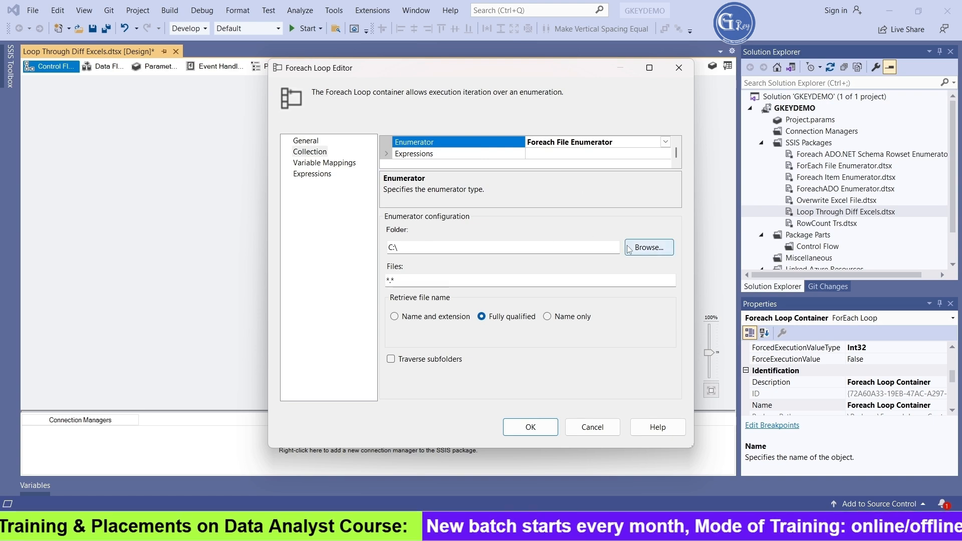
- Set the file enumerator's folder to D:\Files and its file filter to *.xlsx
left_click(642, 248)
scroll(479, 295, "down", 1)
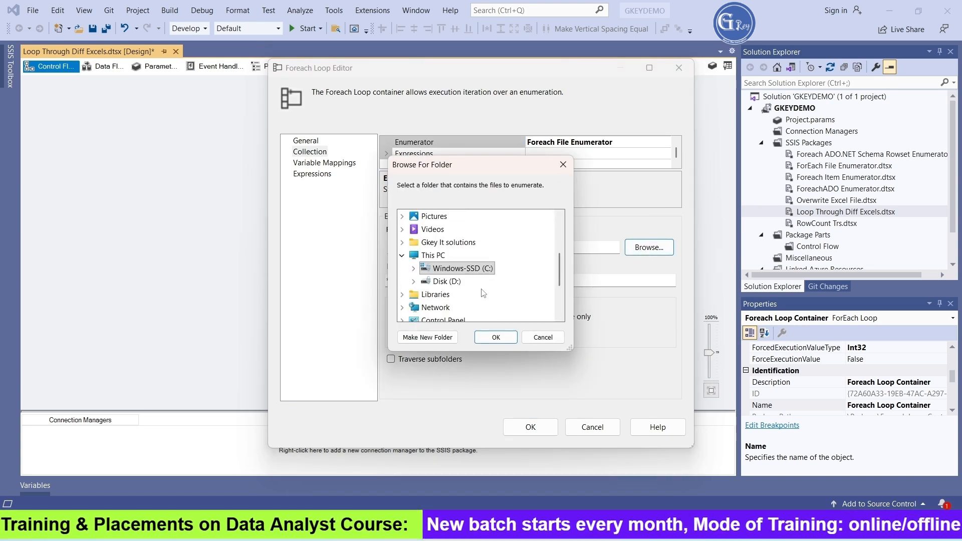
left_click(414, 281)
left_click(452, 281)
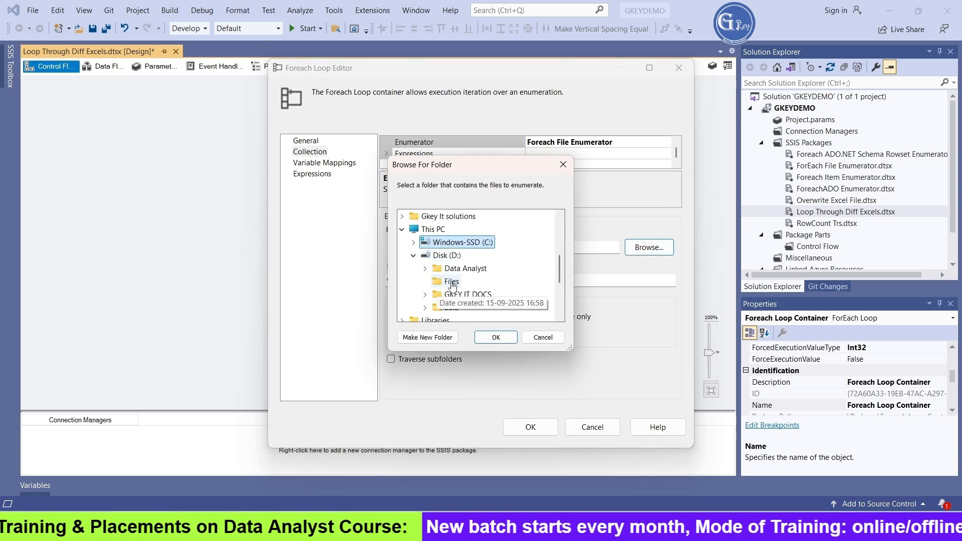
left_click(495, 337)
left_click(455, 278)
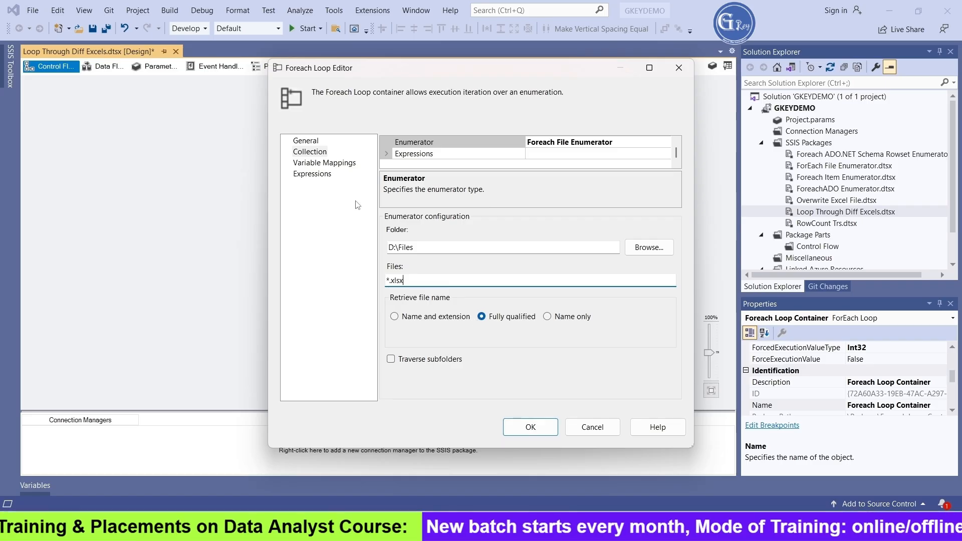
- Start a new package-level string variable for the loop's variable mapping and name it FilePath
left_click(340, 165)
left_click(456, 174)
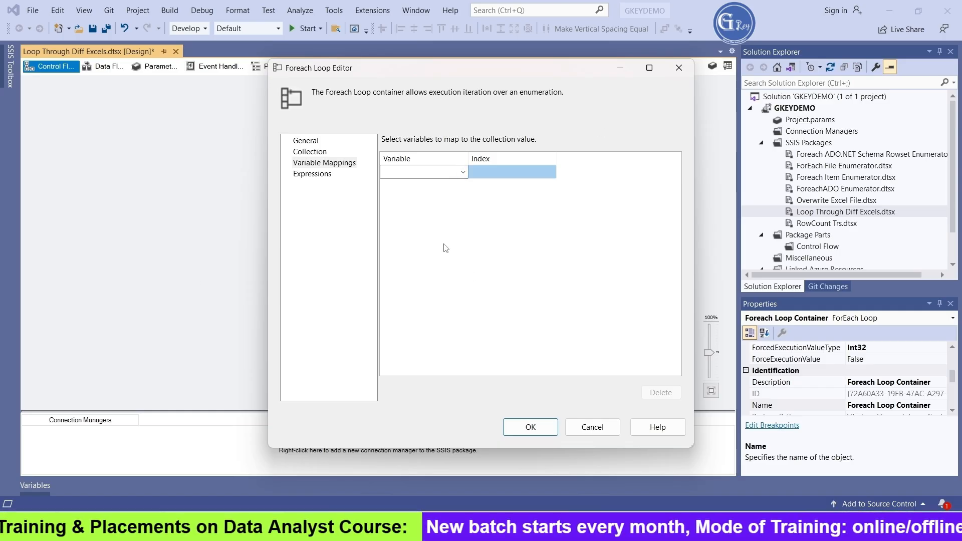
left_click(463, 171)
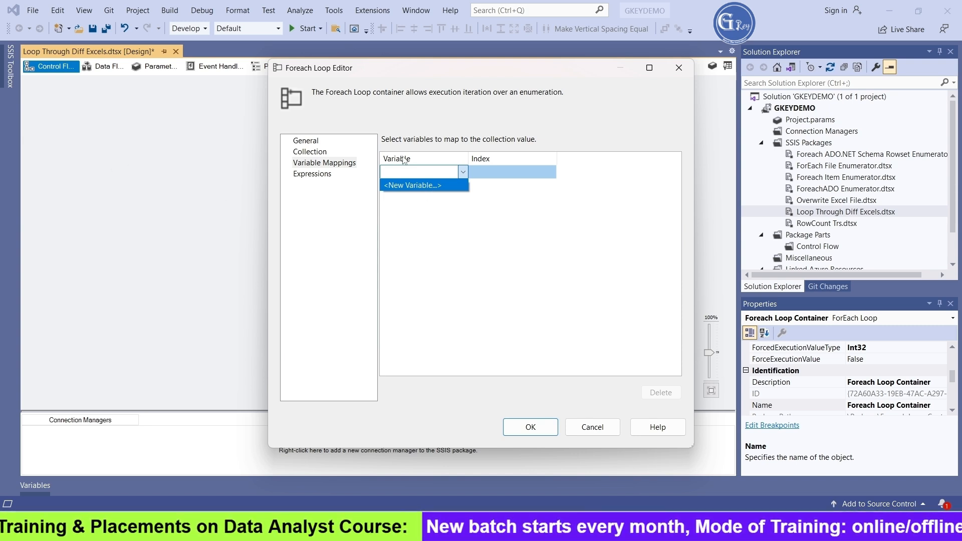
left_click(413, 185)
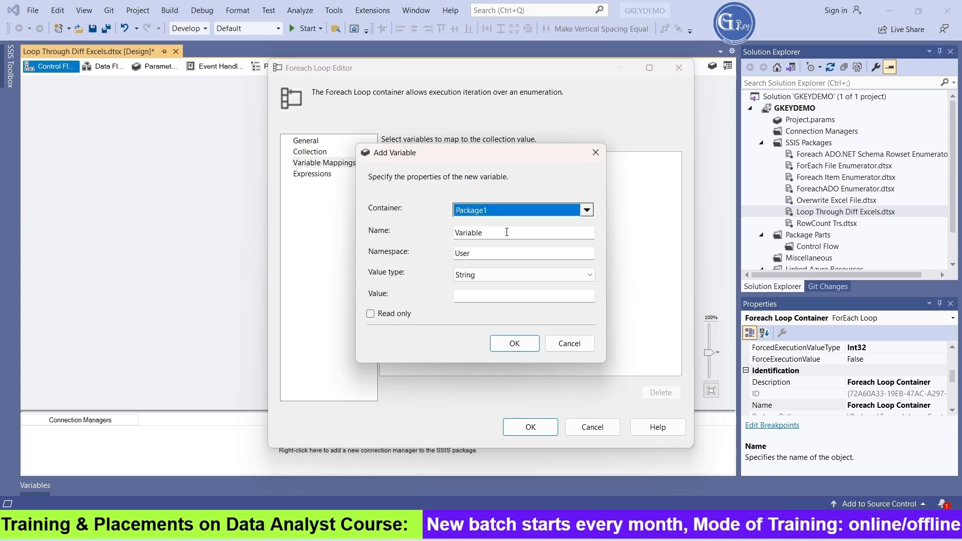
double_click(506, 232)
type("Path")
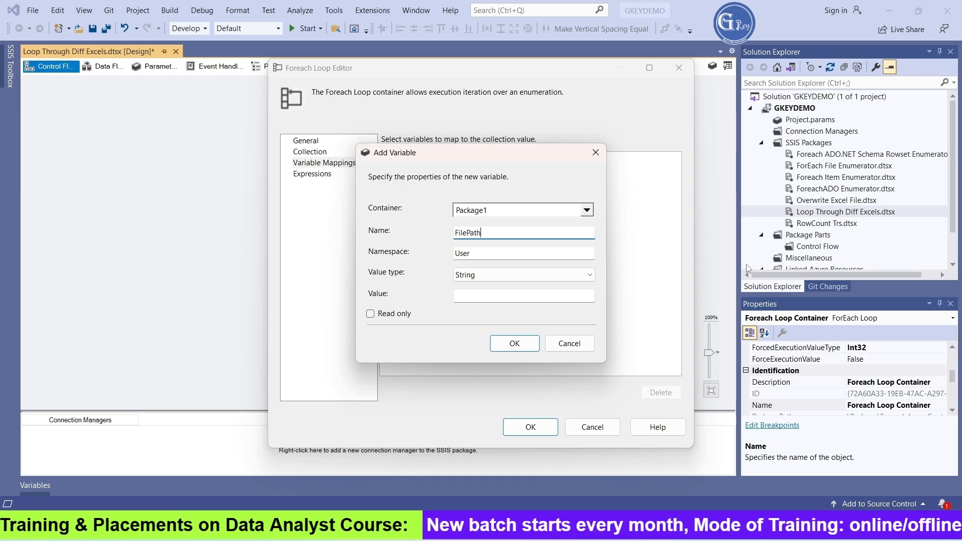
- Switch to File Explorer and copy the full path D:\Files\Data_2026.xlsx
left_click(489, 297)
left_click(452, 529)
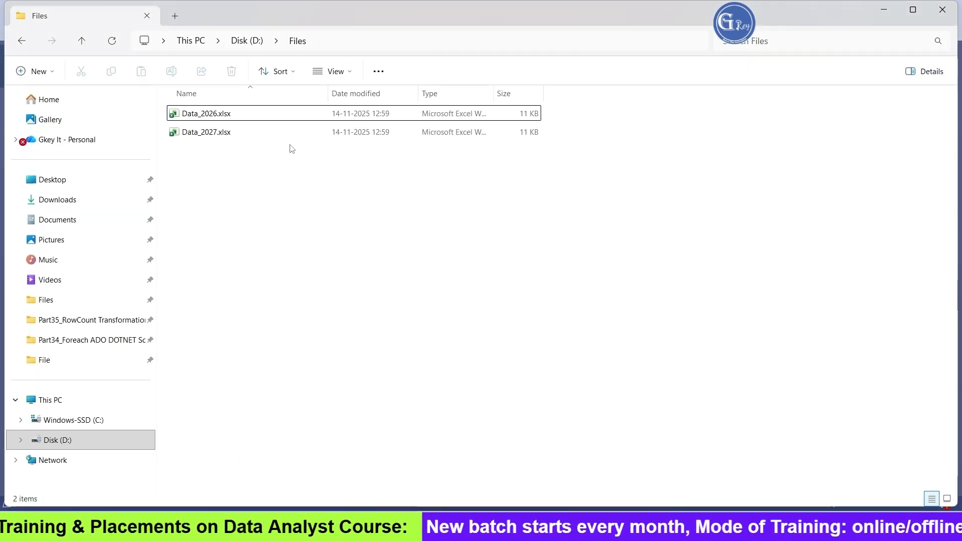
left_click(363, 50)
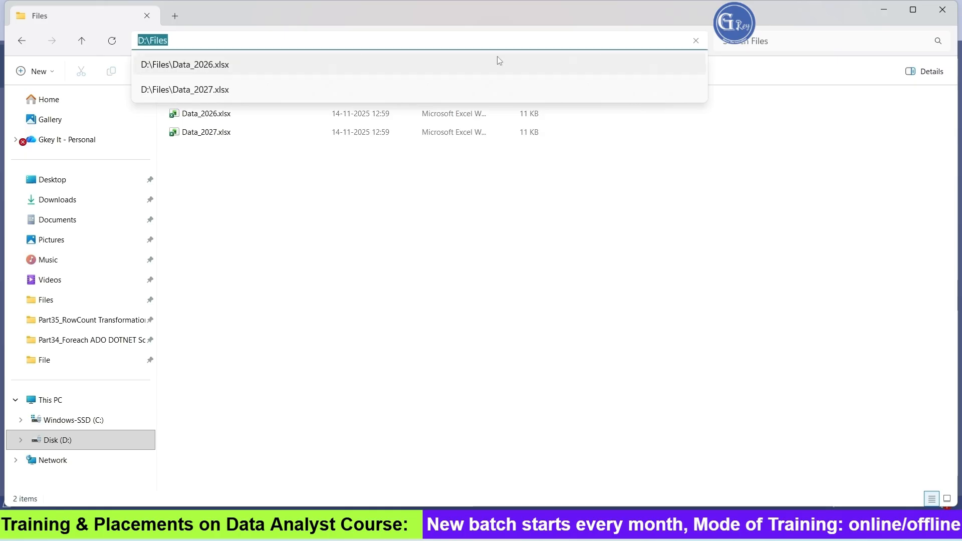
key("End")
type("\\")
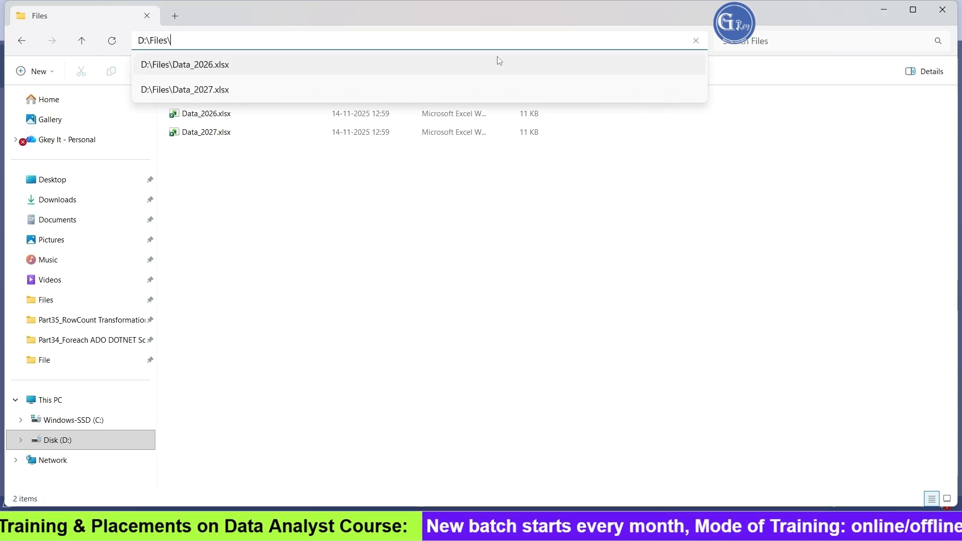
key("Down")
key("ctrl+a")
key("ctrl+c")
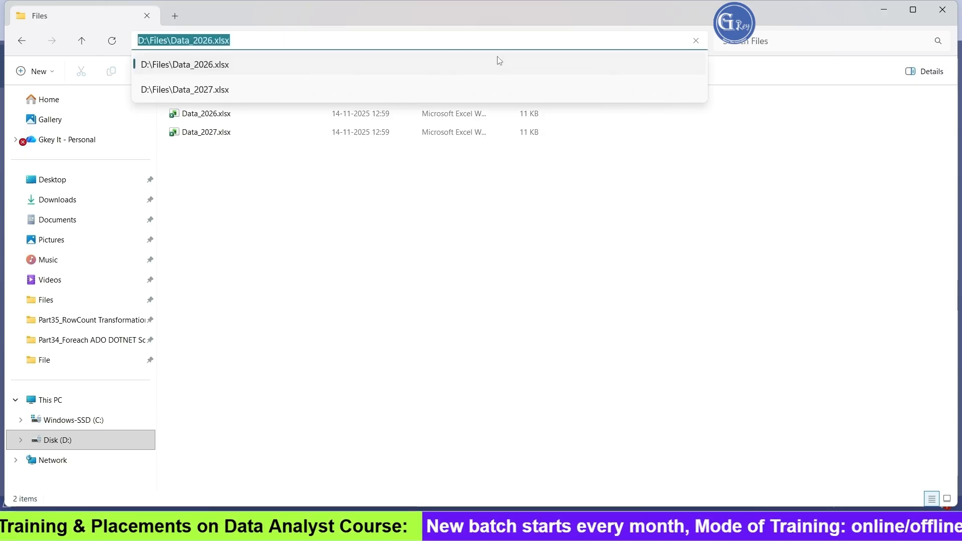
- Switch back to Visual Studio, paste the copied workbook path as the FilePath variable's value, and accept the variable and loop settings
key("alt+Tab")
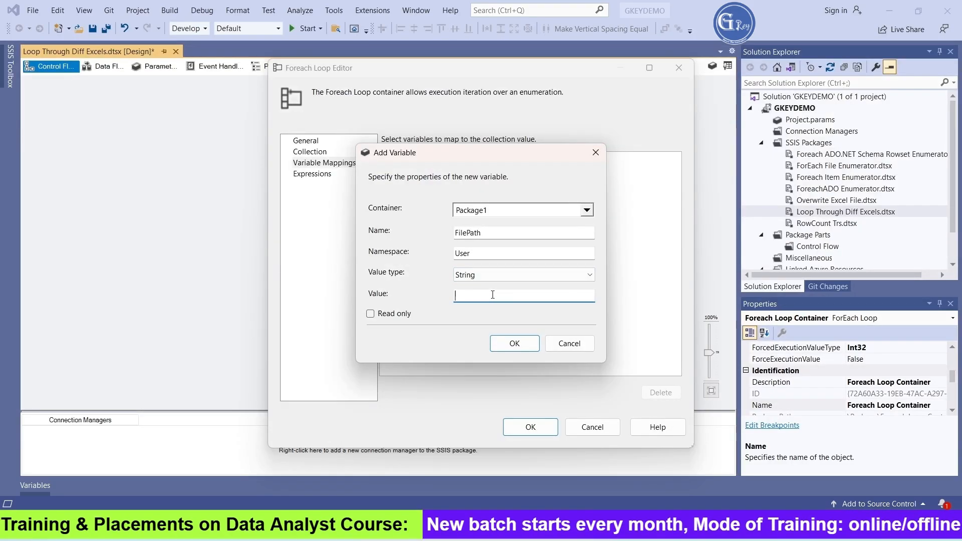
key("ctrl+v")
left_click(506, 346)
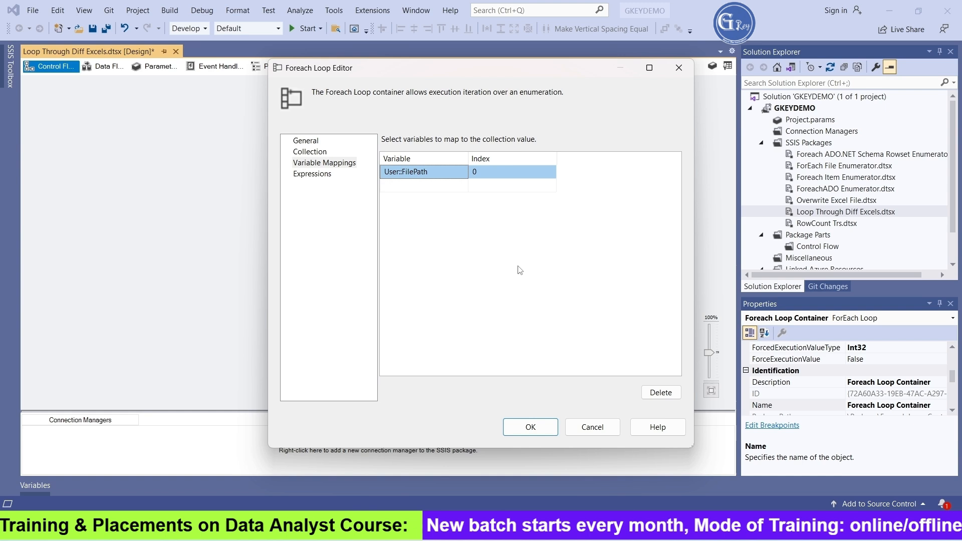
left_click(525, 430)
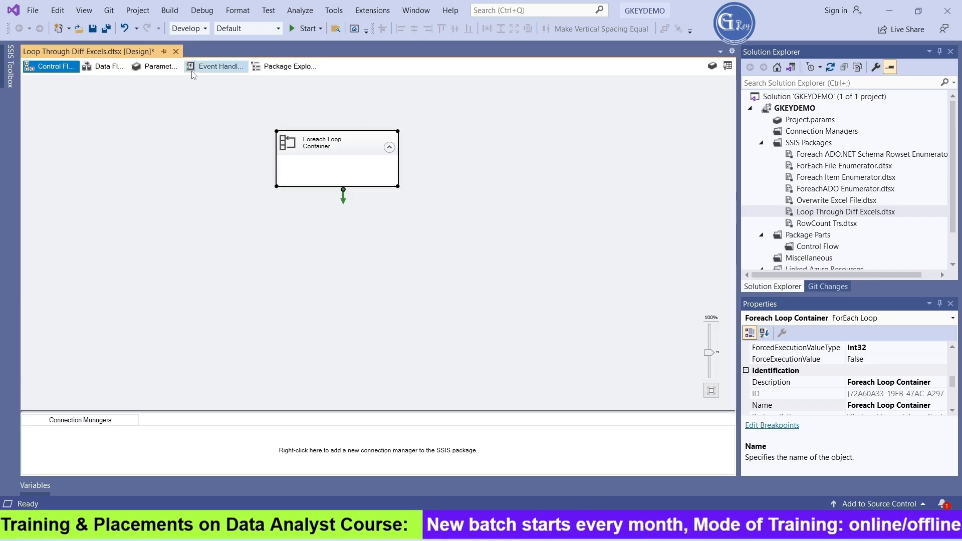
- Add a second Foreach Loop Container inside the existing one and open the inner container's editor
left_click(7, 85)
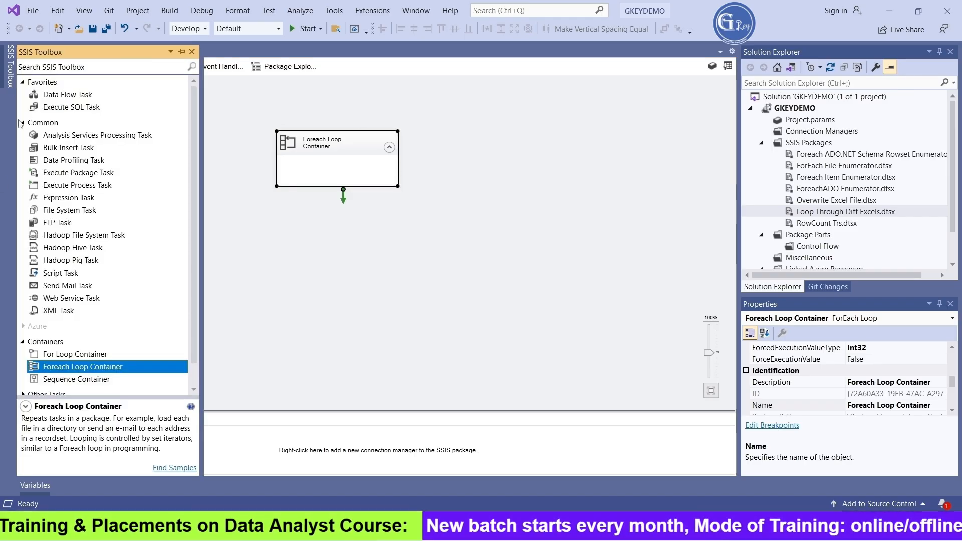
left_click_drag(95, 370, 349, 189)
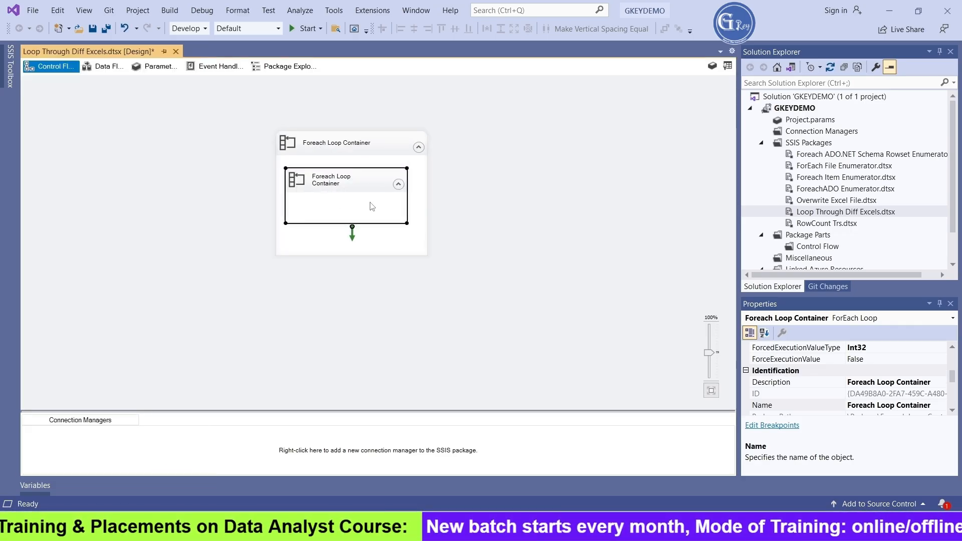
double_click(388, 187)
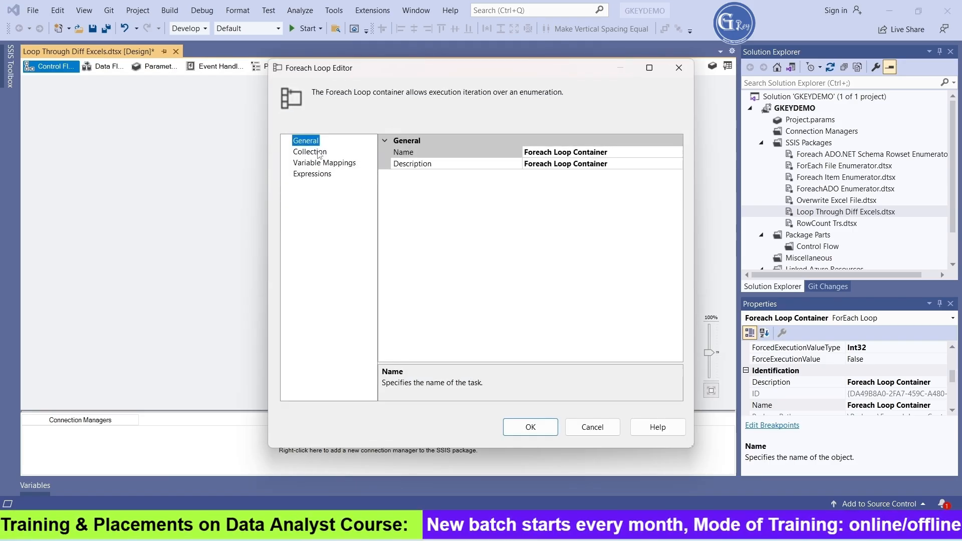
- Set the inner loop's collection enumerator to Foreach ADO.NET Schema Rowset Enumerator
left_click(310, 152)
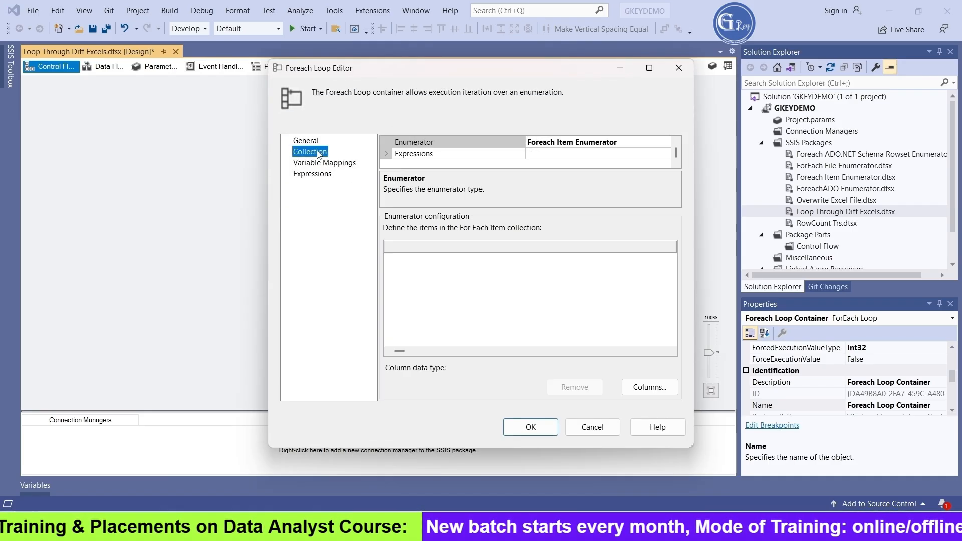
left_click(647, 142)
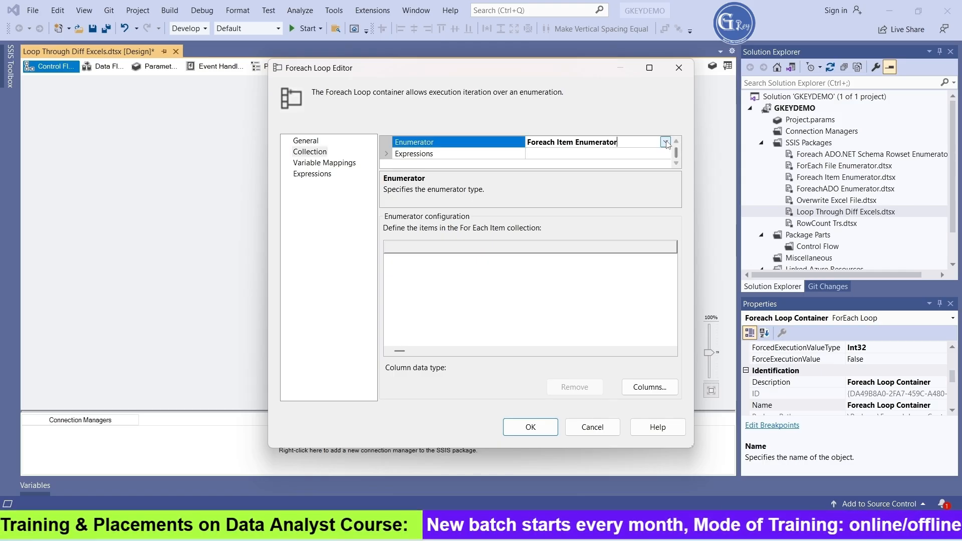
left_click(666, 142)
left_click(619, 188)
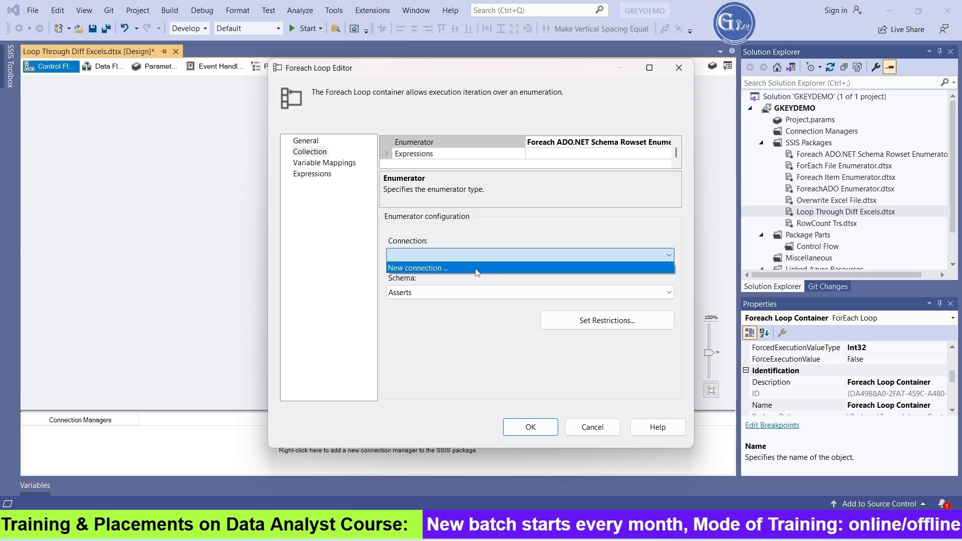
- Delete the saved Data_2026.xlsx data connection and start a new ADO.NET connection using the Microsoft Office 12.0 Access Database Engine OLE DB Provider
left_click(475, 269)
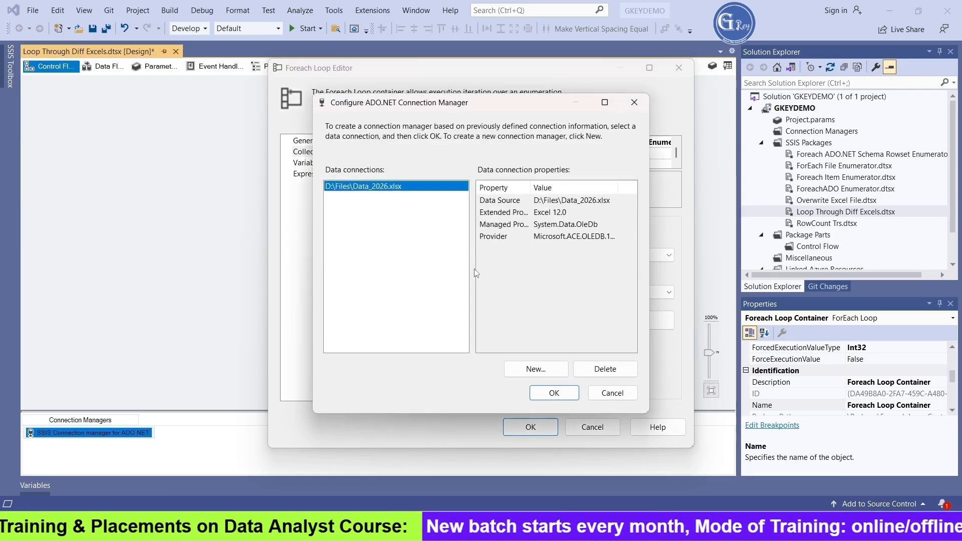
left_click(609, 370)
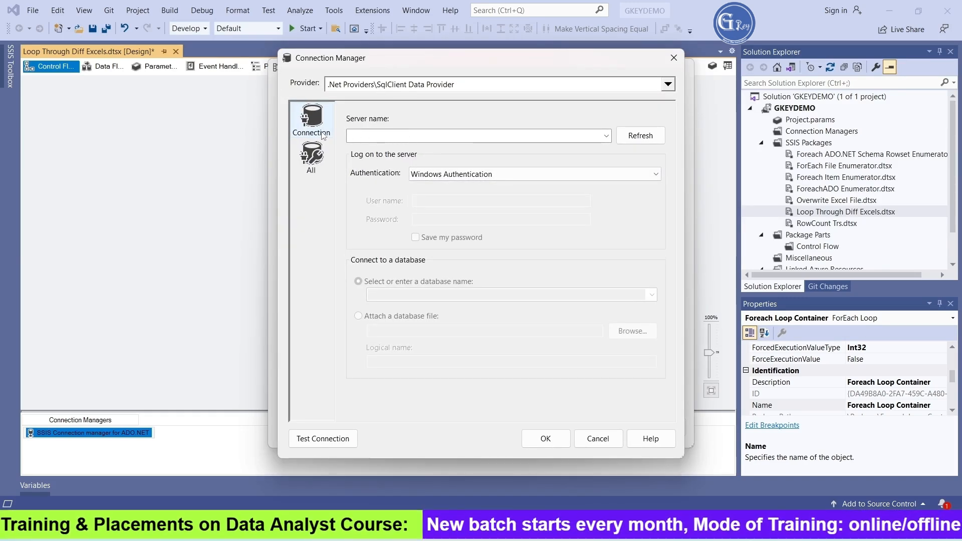
left_click(465, 87)
left_click(340, 153)
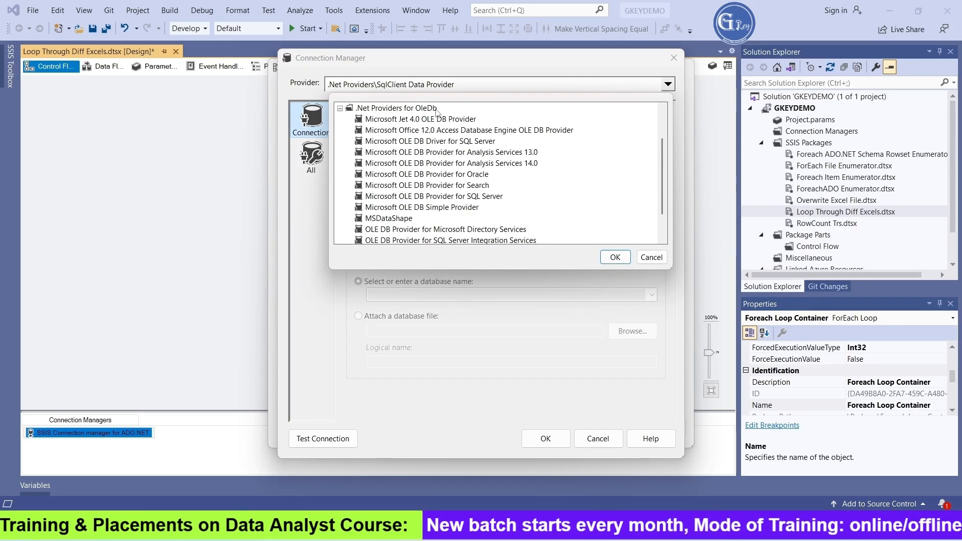
left_click(509, 131)
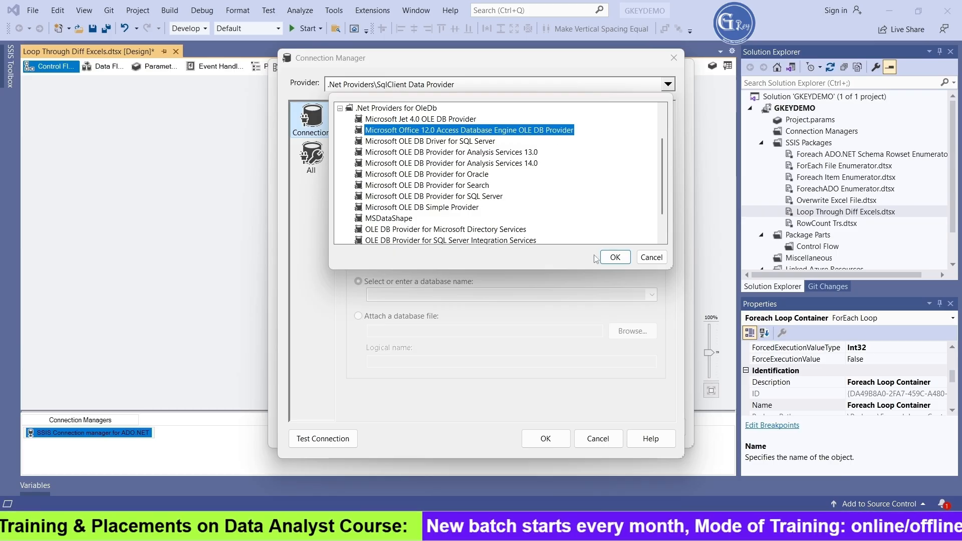
left_click(615, 258)
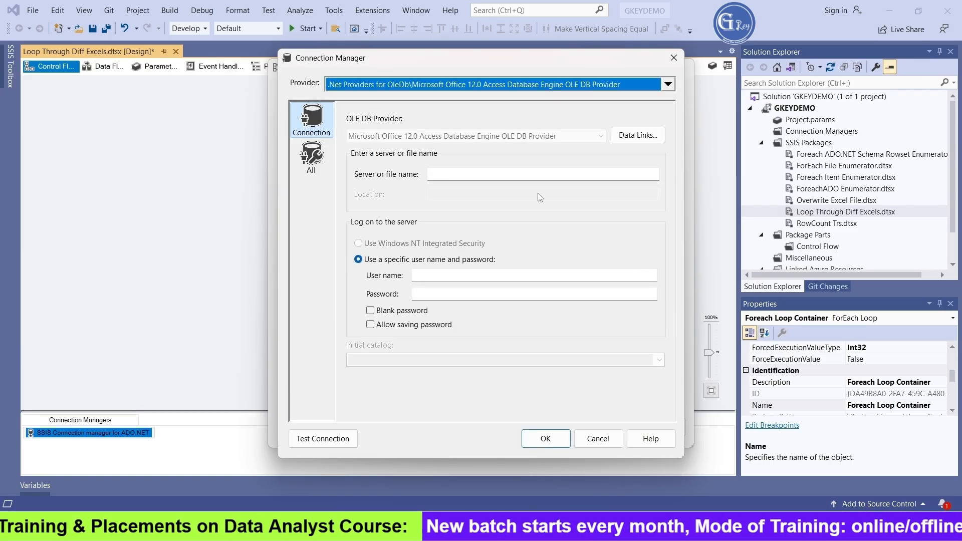
- Set the connection's server or file name to D:\Files\Data_2026.xlsx and its Extended Properties to Excel 12.0
left_click(481, 176)
key("ctrl+v")
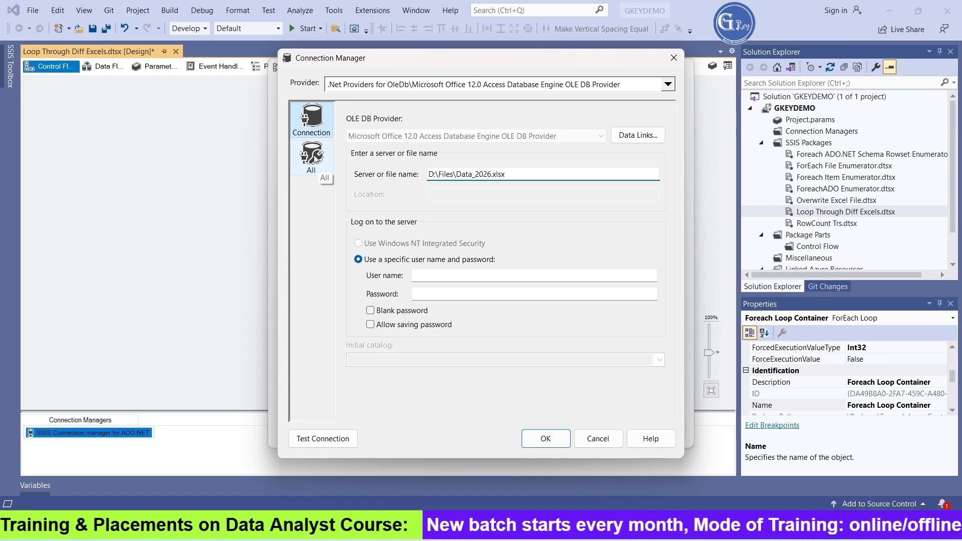
left_click(317, 157)
scroll(639, 243, "up", 10)
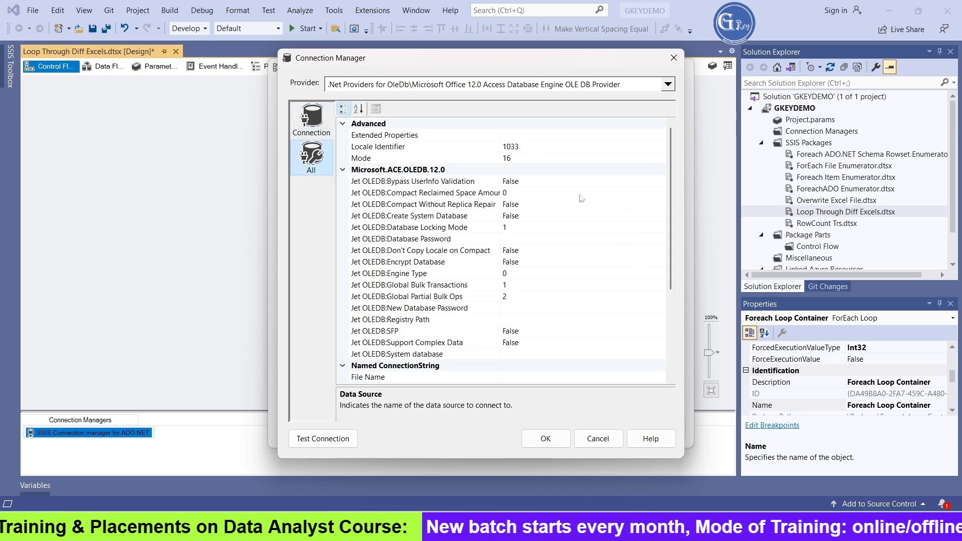
left_click(579, 135)
left_click(536, 135)
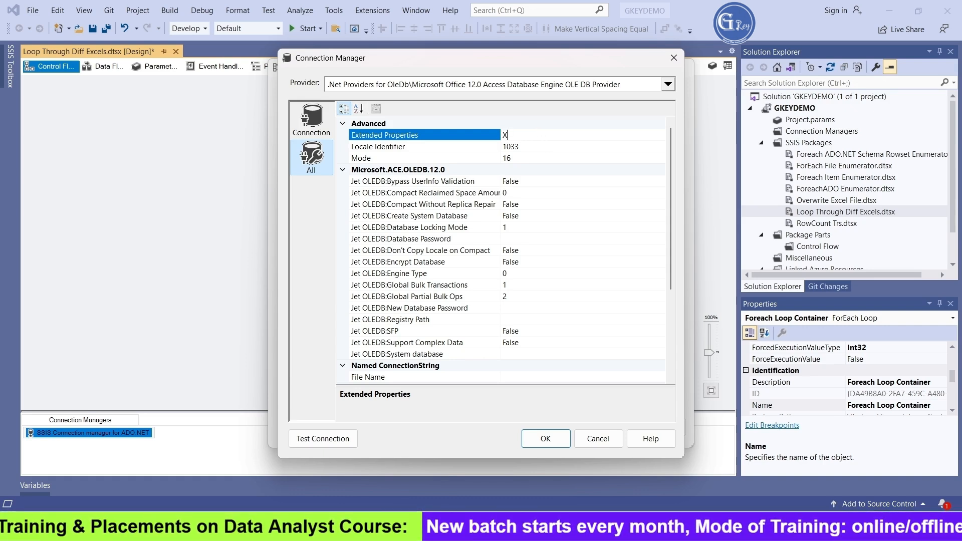
type("Excel 12.0")
- Test the new Excel connection, save it, and assign it to the inner loop's enumerator
left_click(356, 435)
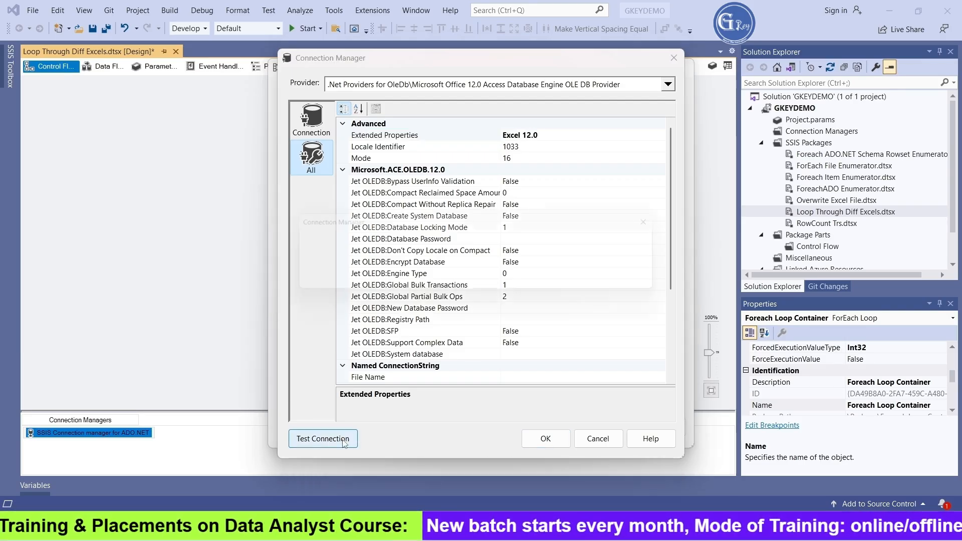
left_click(651, 279)
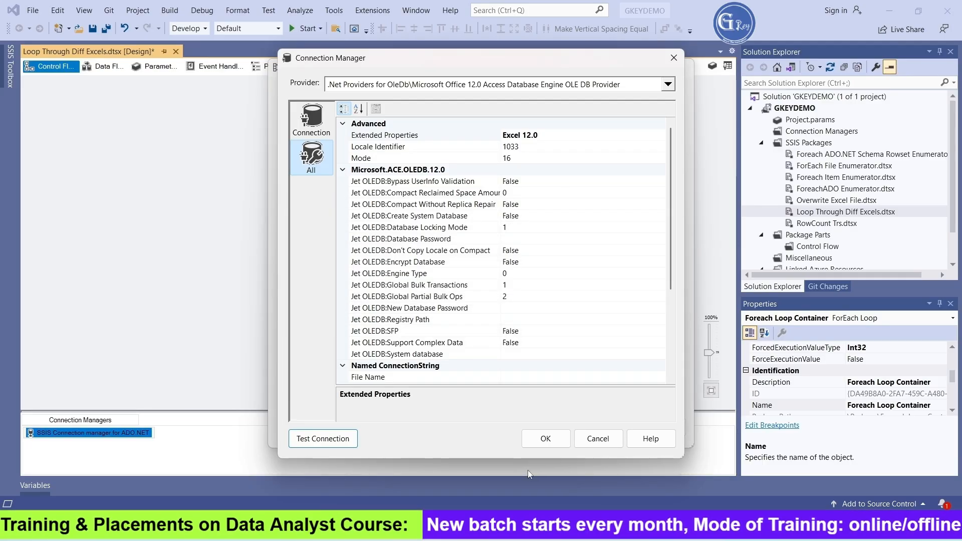
left_click(545, 439)
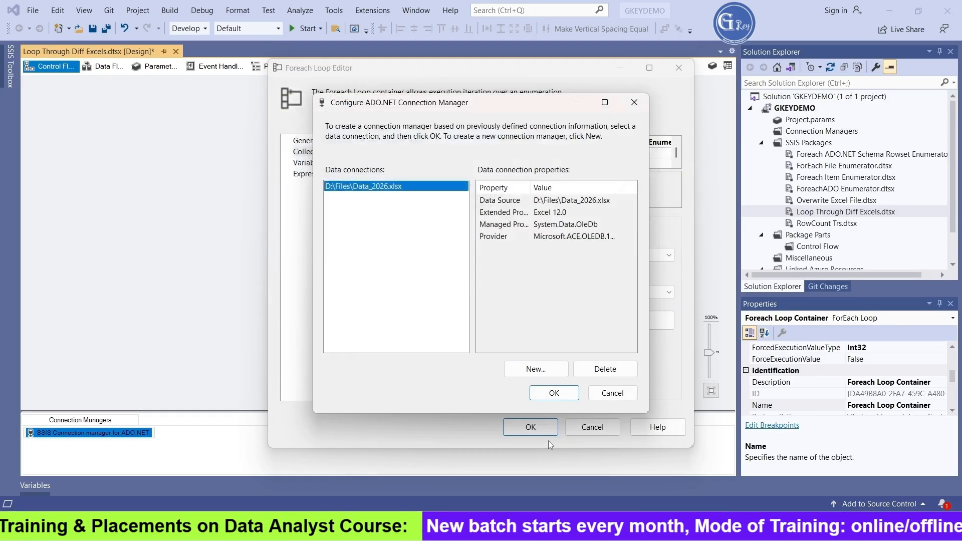
left_click(550, 392)
- Set the inner loop's schema to Tables and start a new mapped variable scoped to the Package1 container
left_click(436, 294)
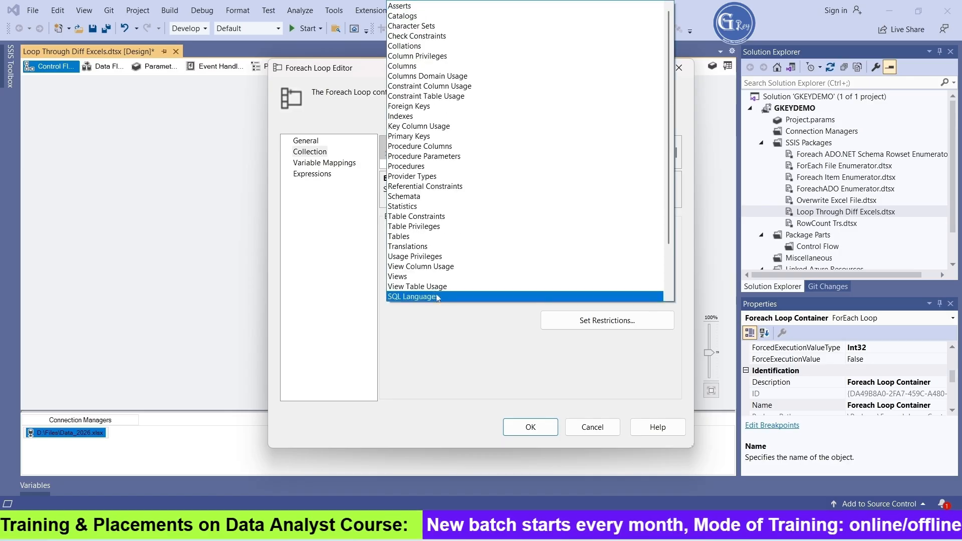
left_click(430, 236)
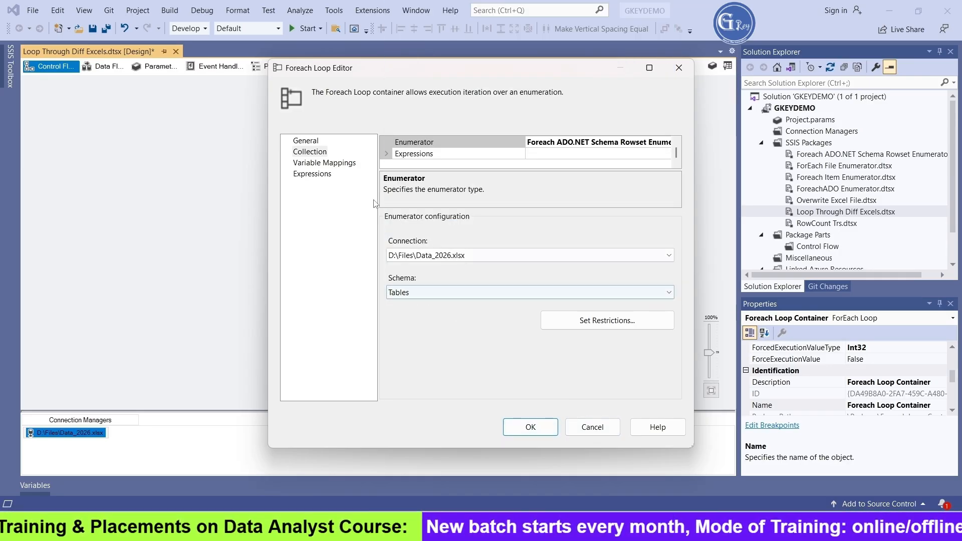
left_click(324, 162)
left_click(453, 173)
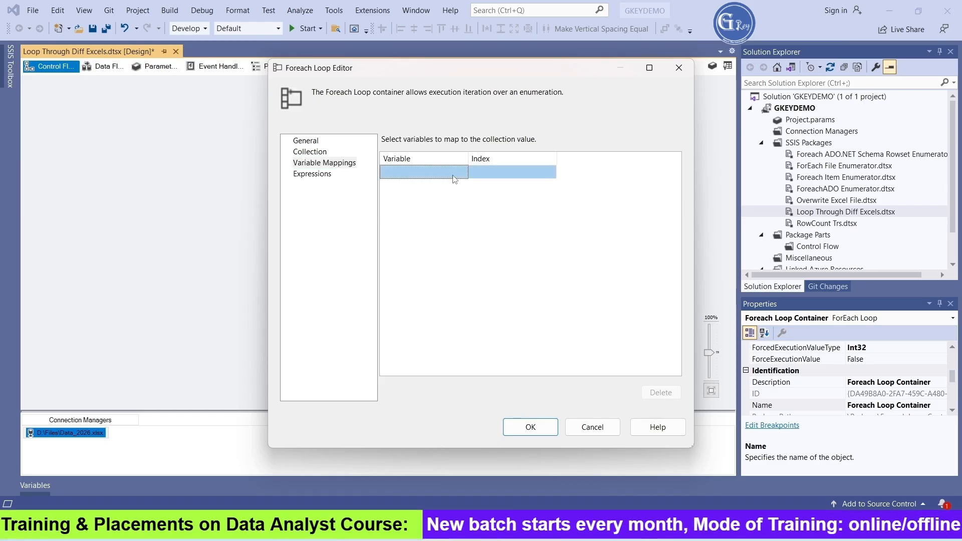
left_click(463, 172)
left_click(431, 185)
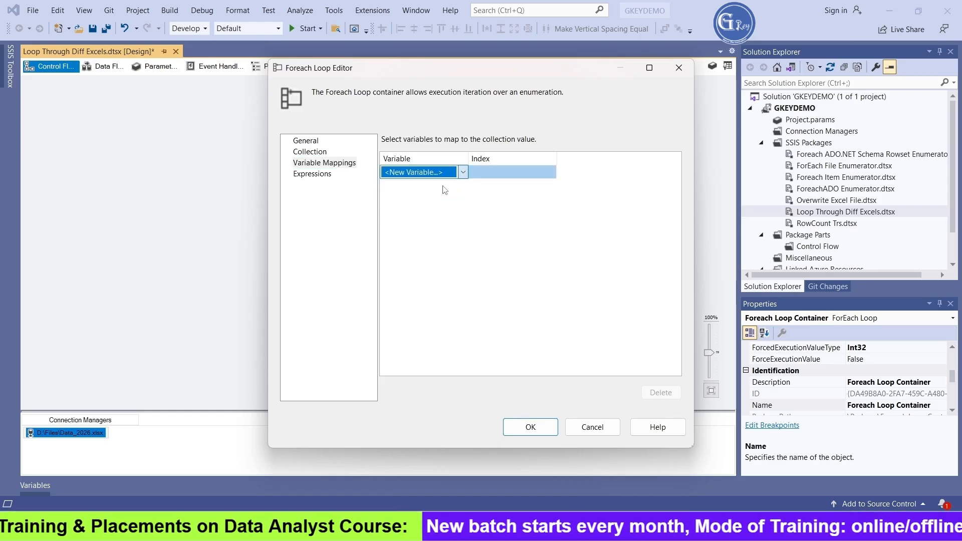
left_click(585, 210)
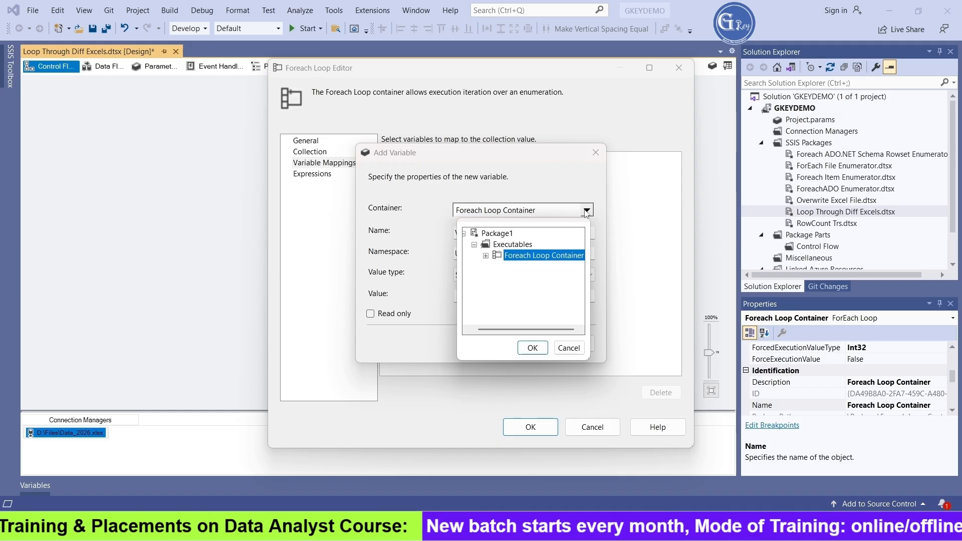
left_click(497, 233)
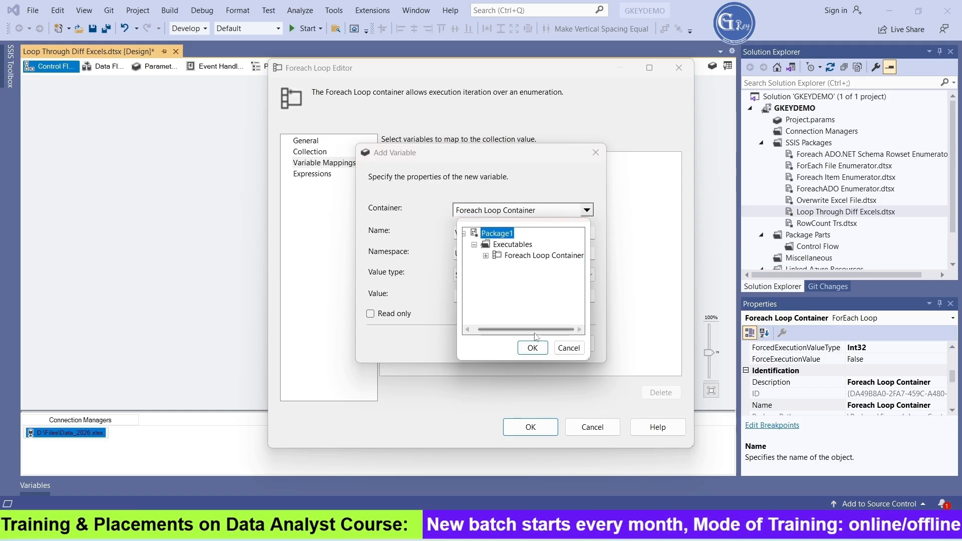
left_click(532, 348)
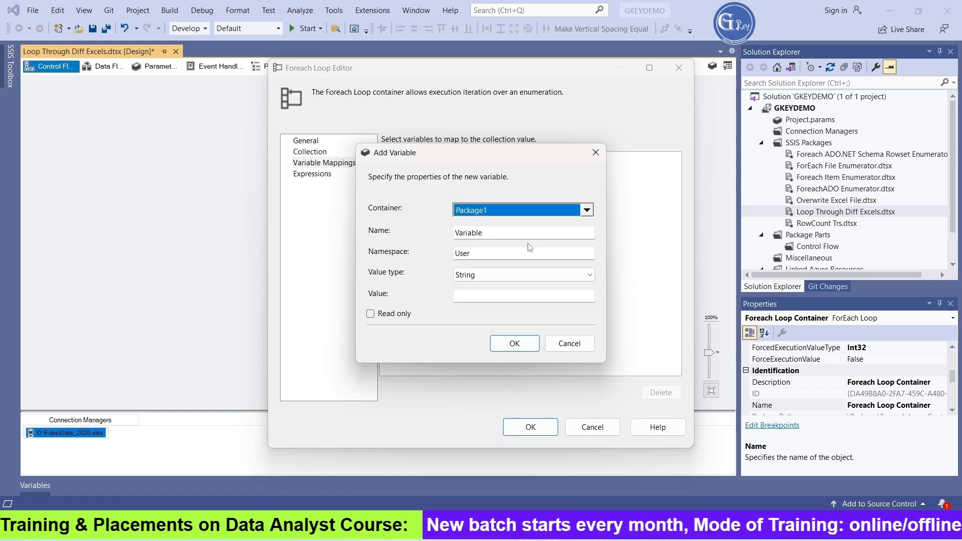
- Create the mapped variable as SheetName with the default value Employee$
double_click(501, 233)
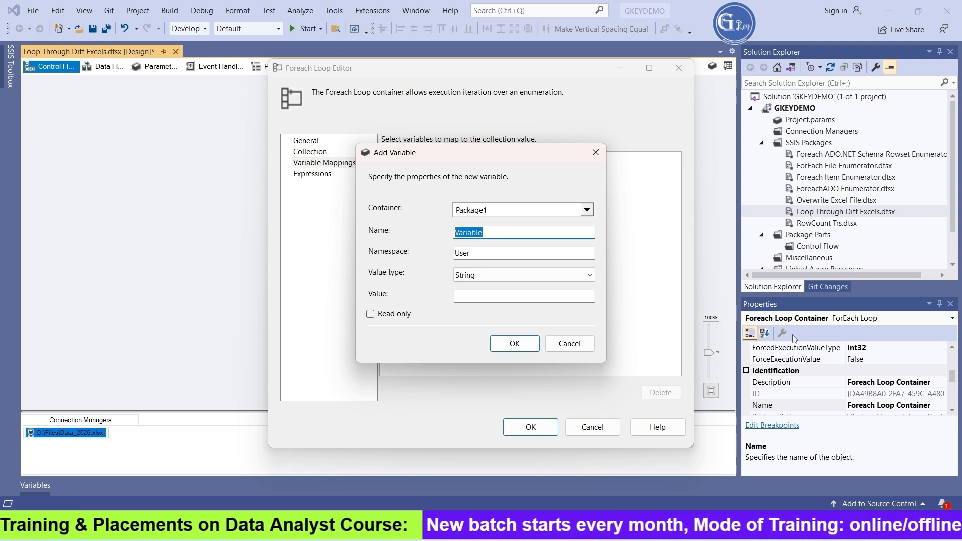
type("Shee")
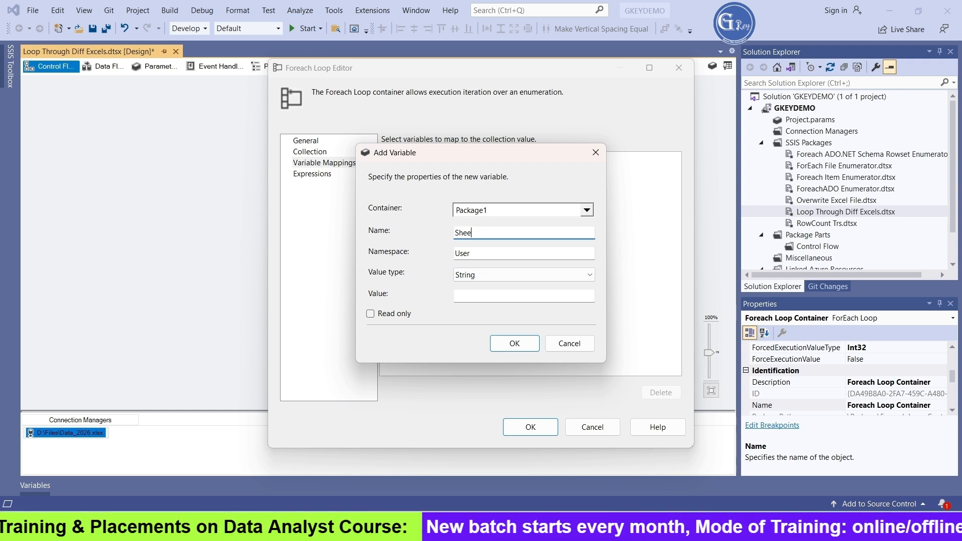
type("tName")
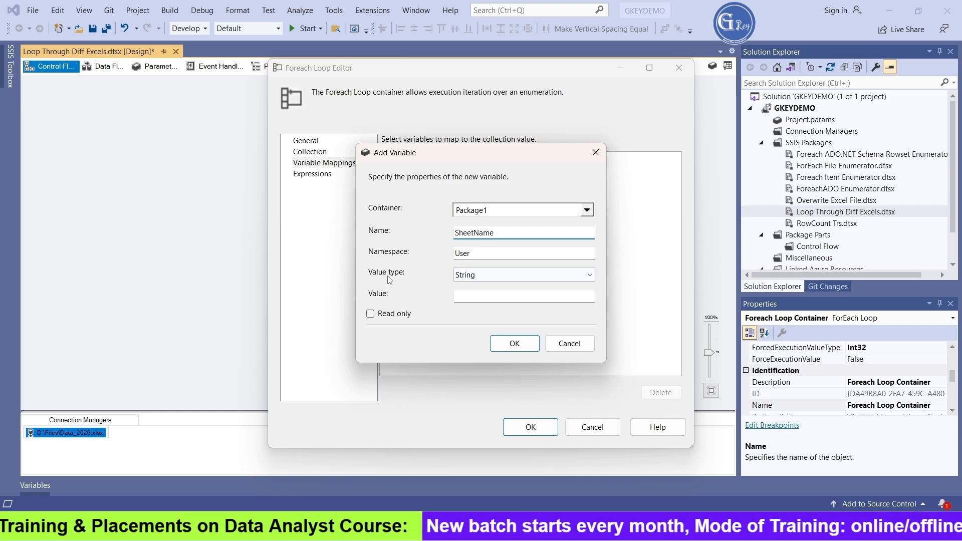
left_click(486, 297)
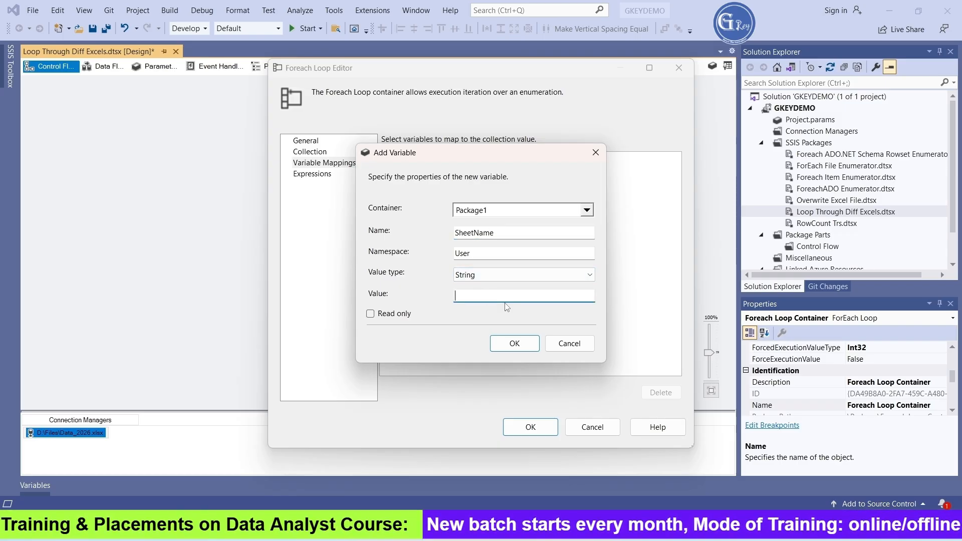
type("Emplo")
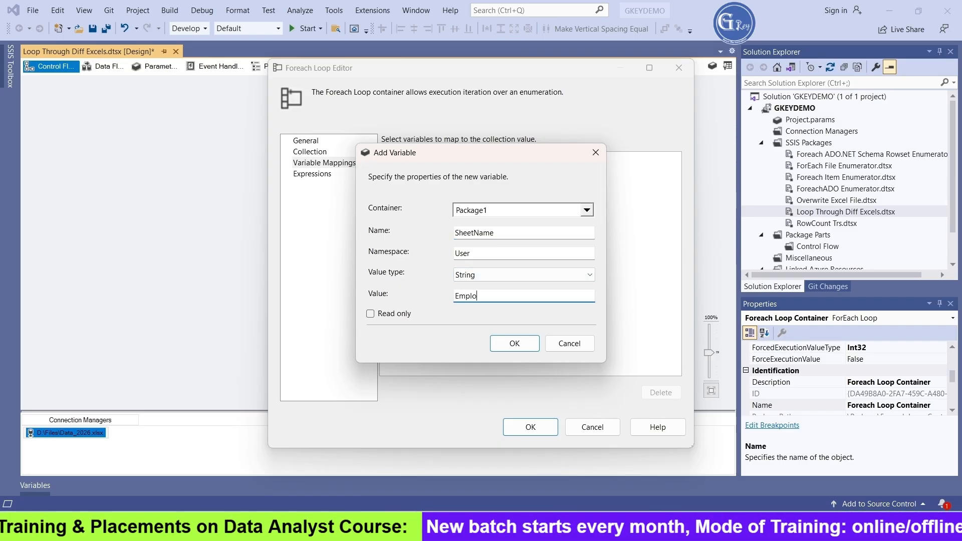
type("yee$")
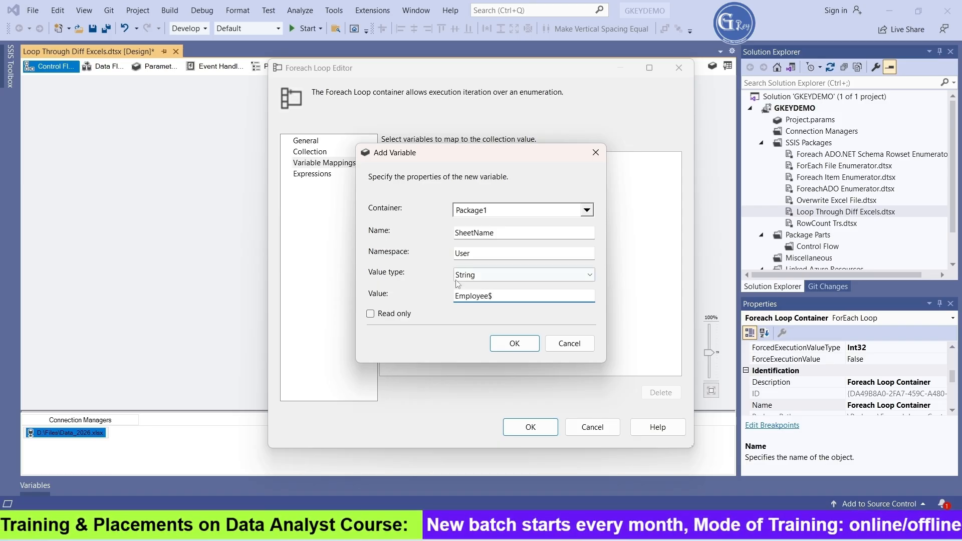
left_click(514, 343)
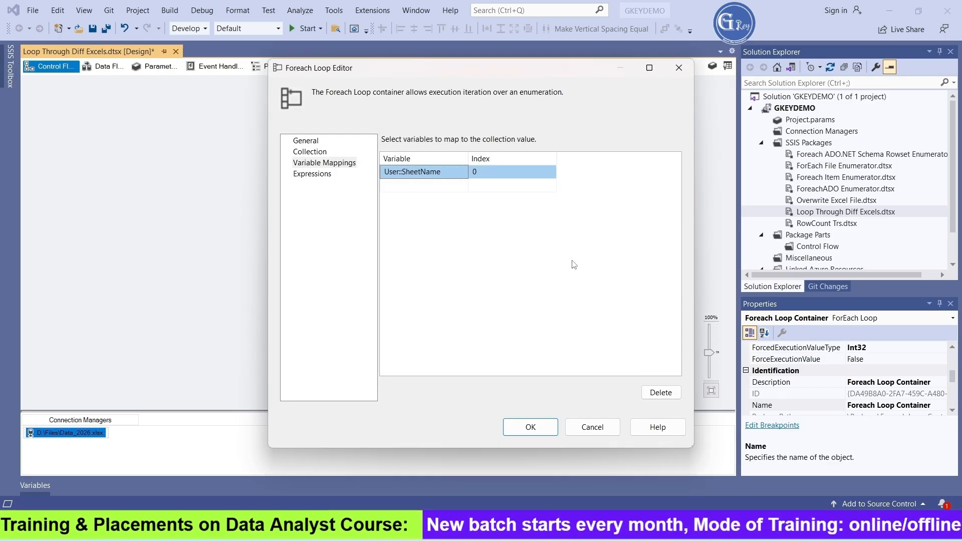
- Set the SheetName mapping's index to 2 and save the inner loop's settings
left_click(500, 171)
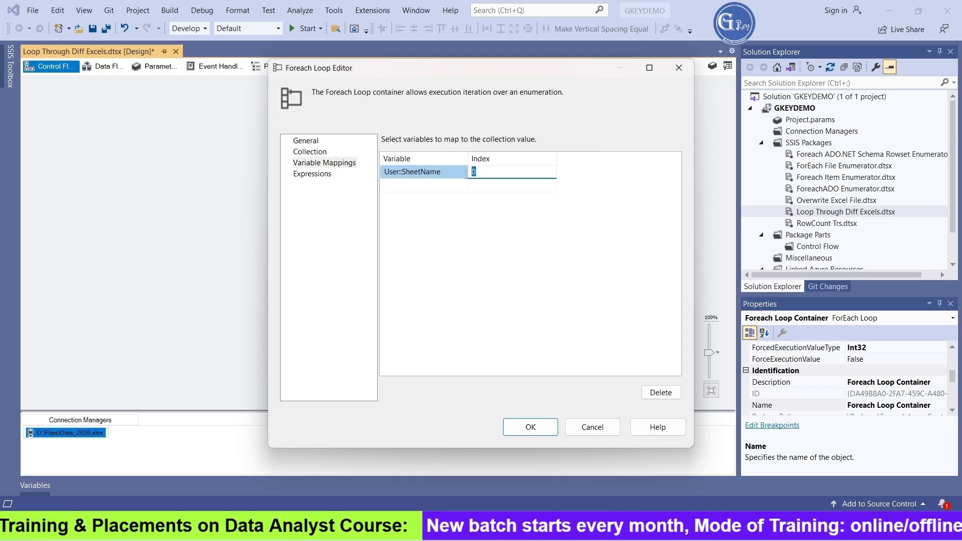
type("2")
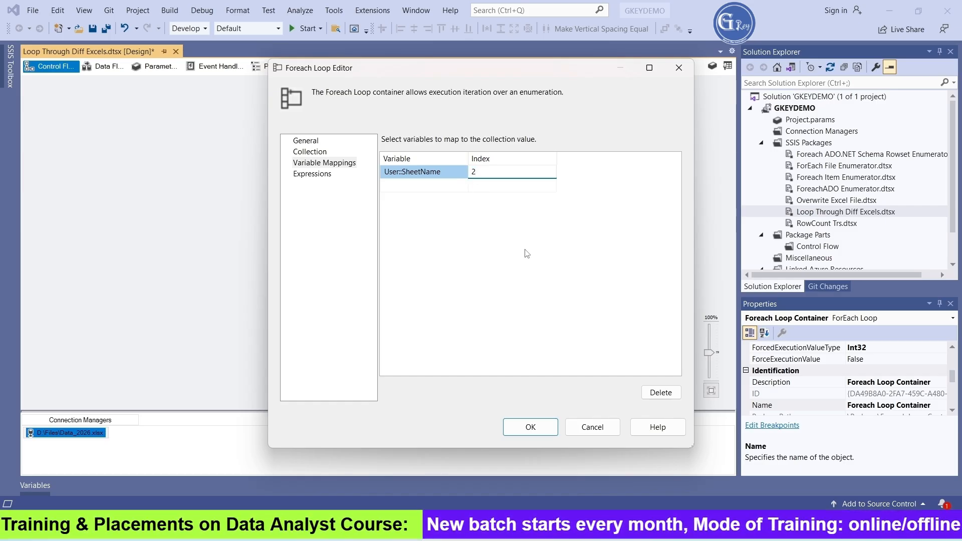
left_click(536, 264)
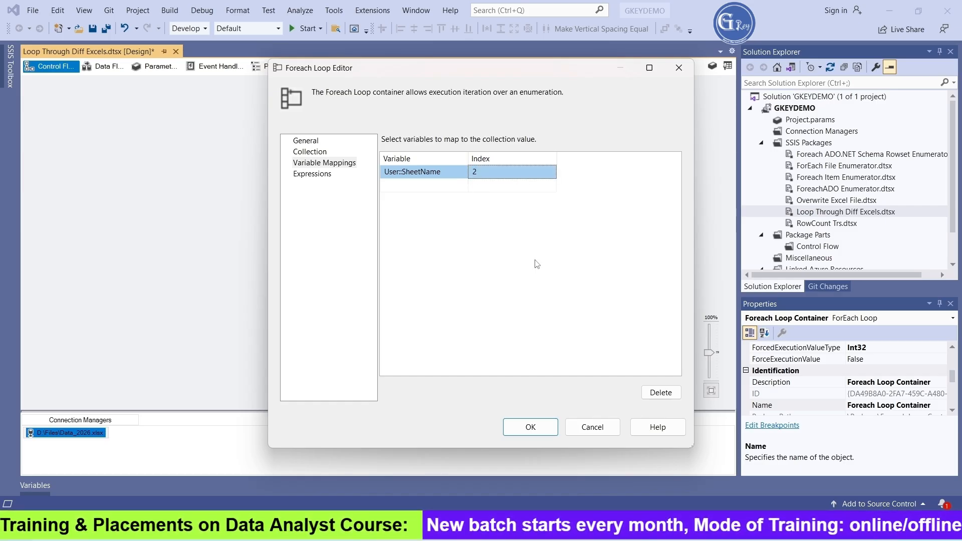
left_click(529, 427)
left_click(499, 336)
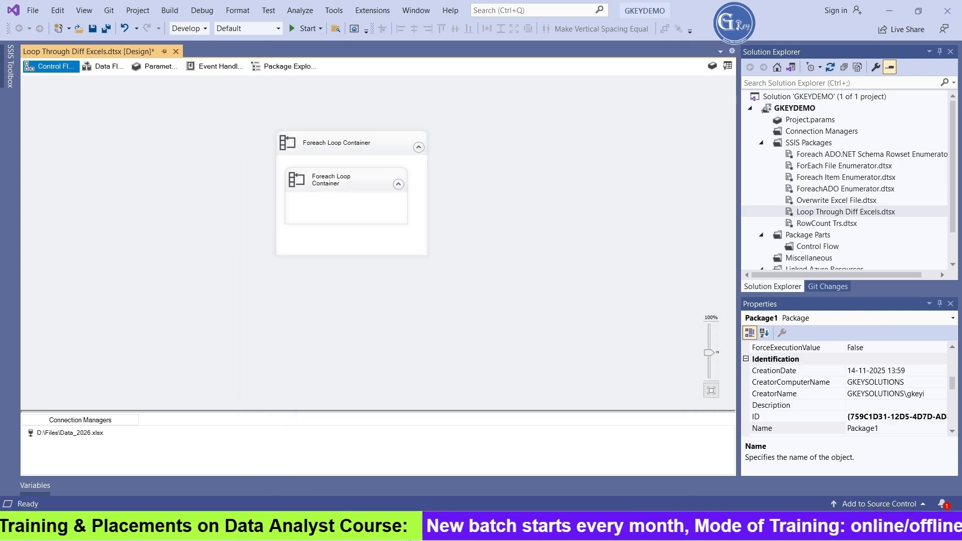
- Review the Employee and City sheets of D:\Files\Data_2026.xlsx in Excel, close the workbook and return to the SSIS package in Visual Studio
left_click(414, 530)
double_click(233, 121)
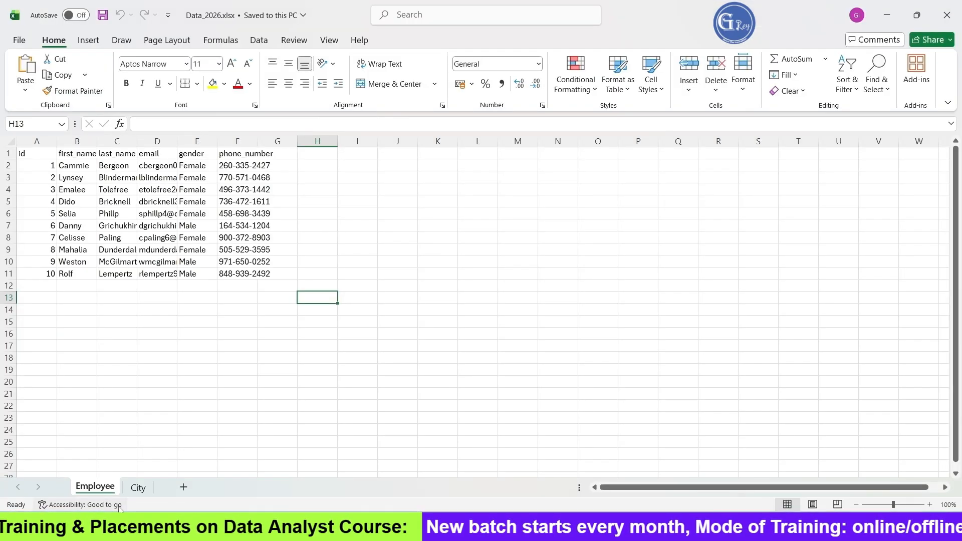
left_click(136, 489)
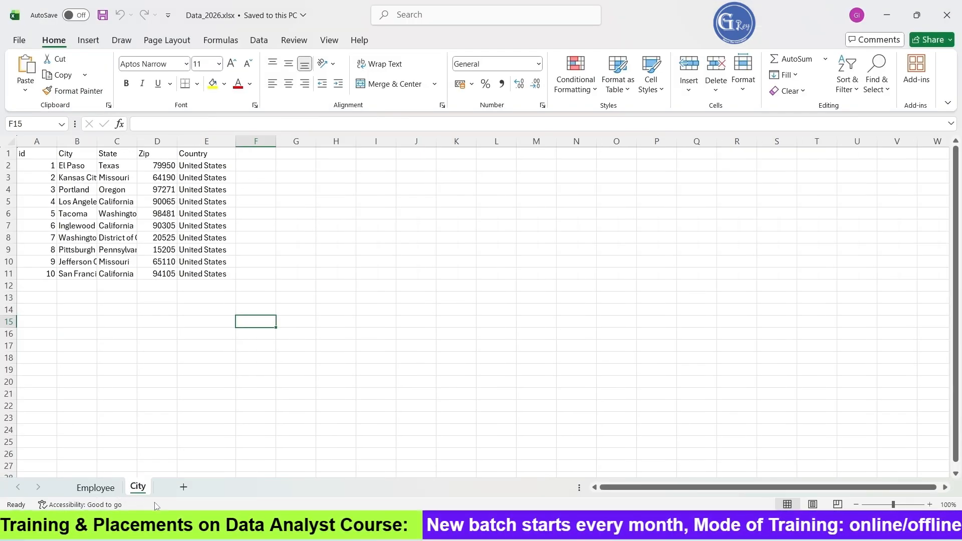
left_click(950, 20)
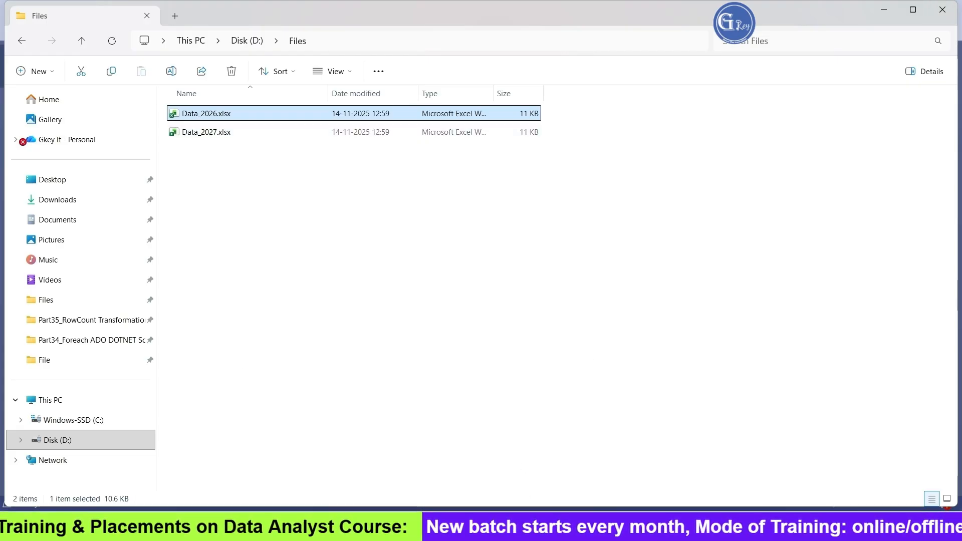
left_click(615, 525)
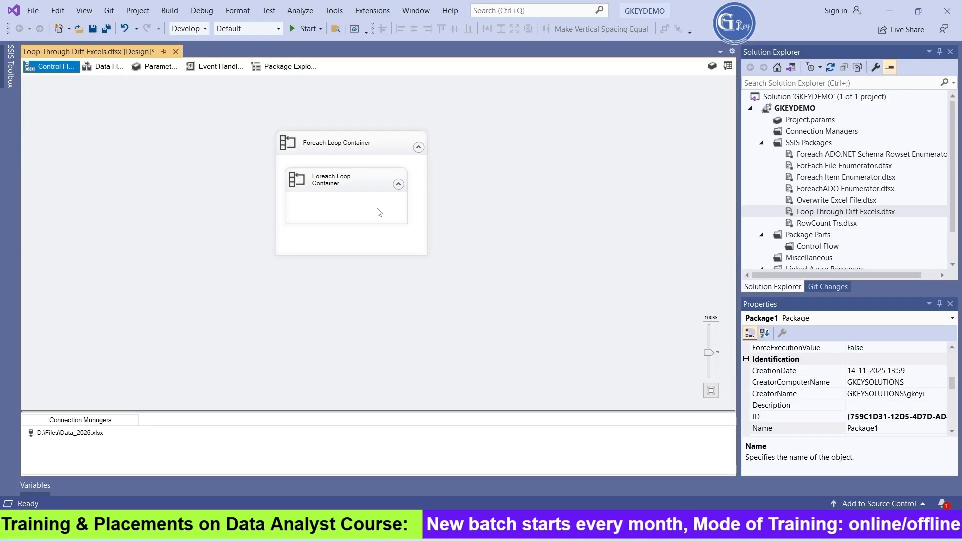
- Add a Data Flow Task inside the inner Foreach Loop Container and rename it Dummy
left_click(10, 65)
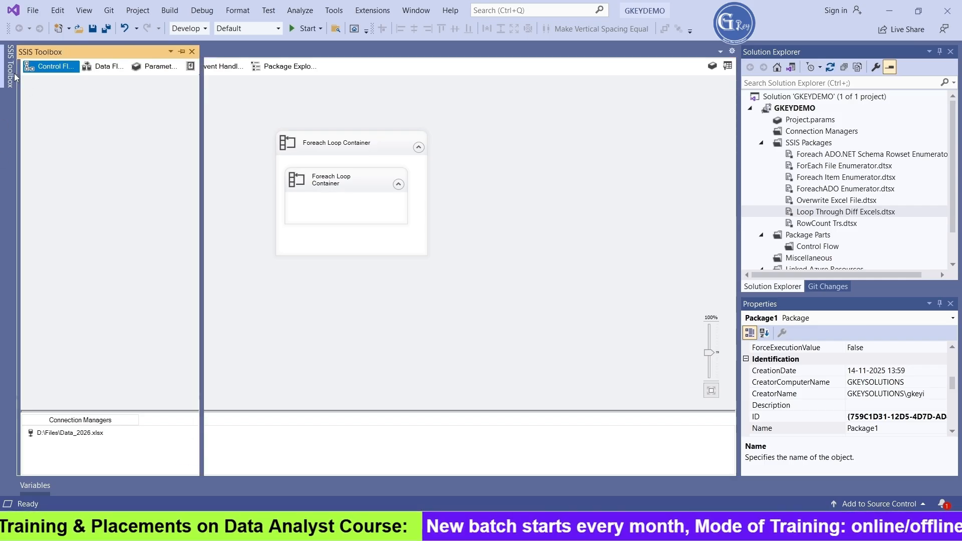
left_click_drag(75, 99, 348, 212)
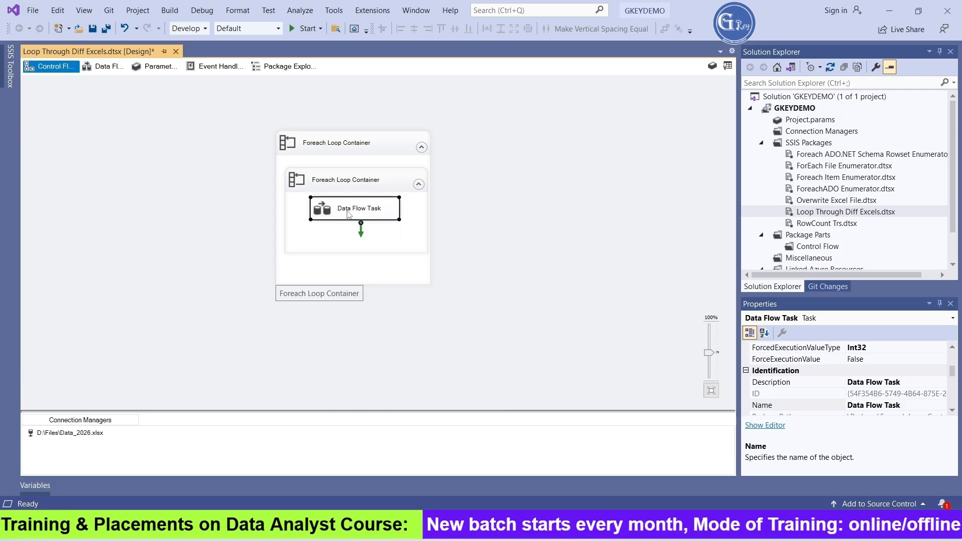
left_click(354, 209)
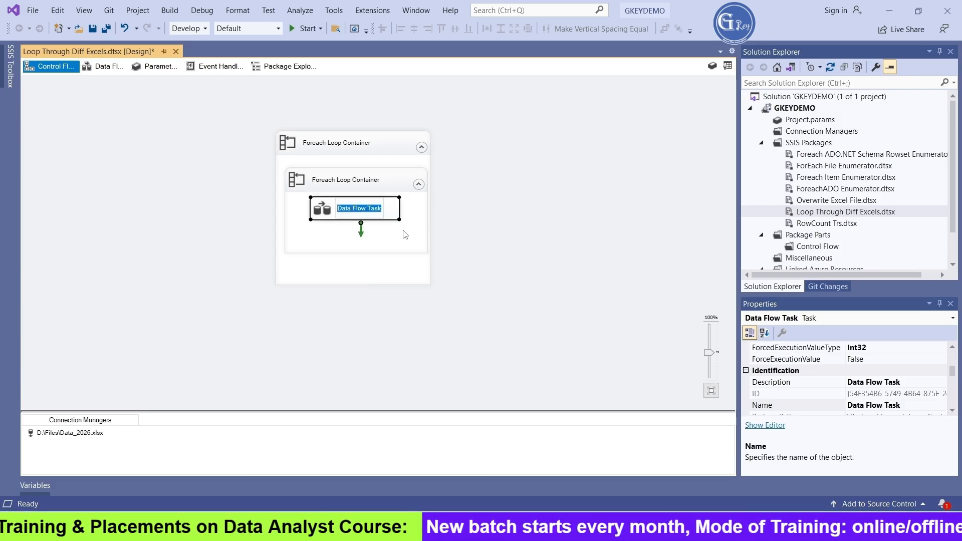
type("Dummy")
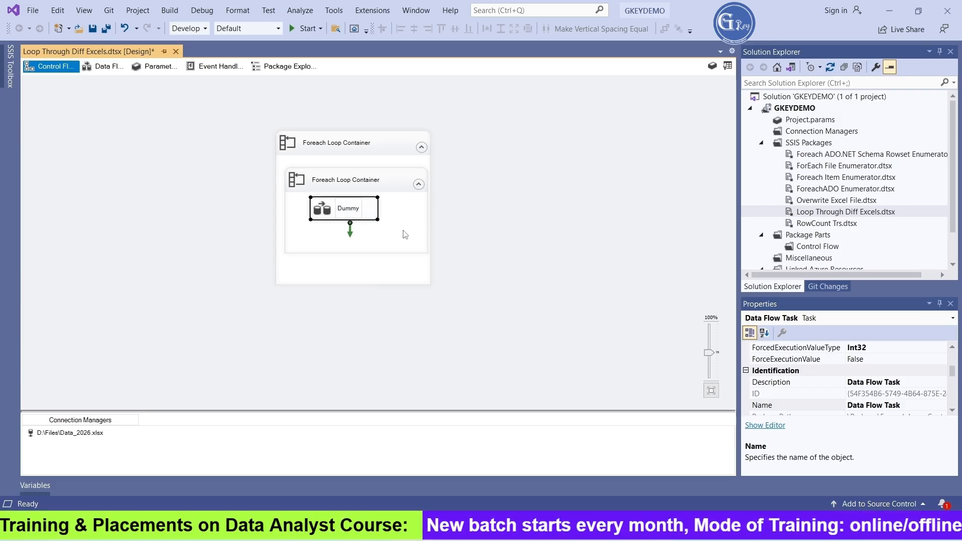
left_click(404, 234)
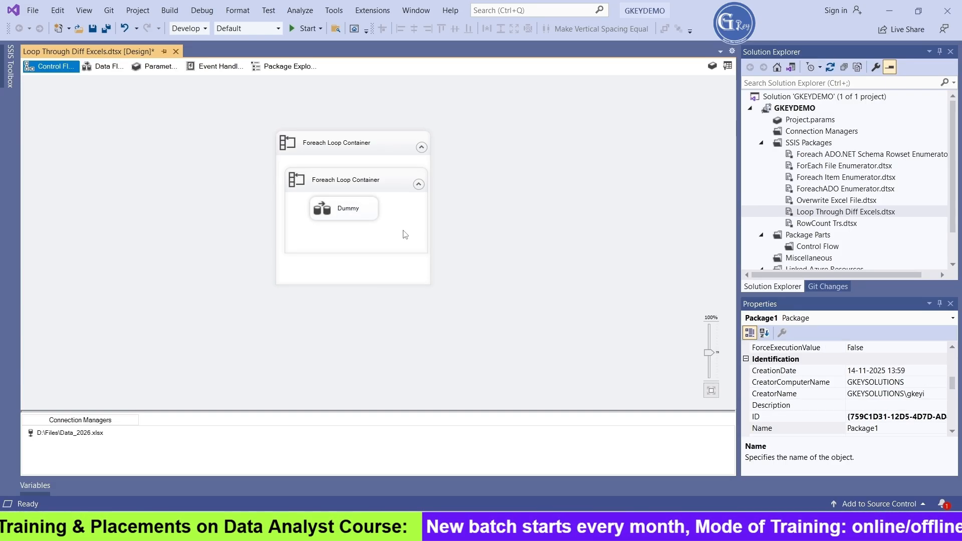
- Add two more Data Flow Tasks side by side below Dummy inside the inner Foreach Loop Container
left_click(10, 68)
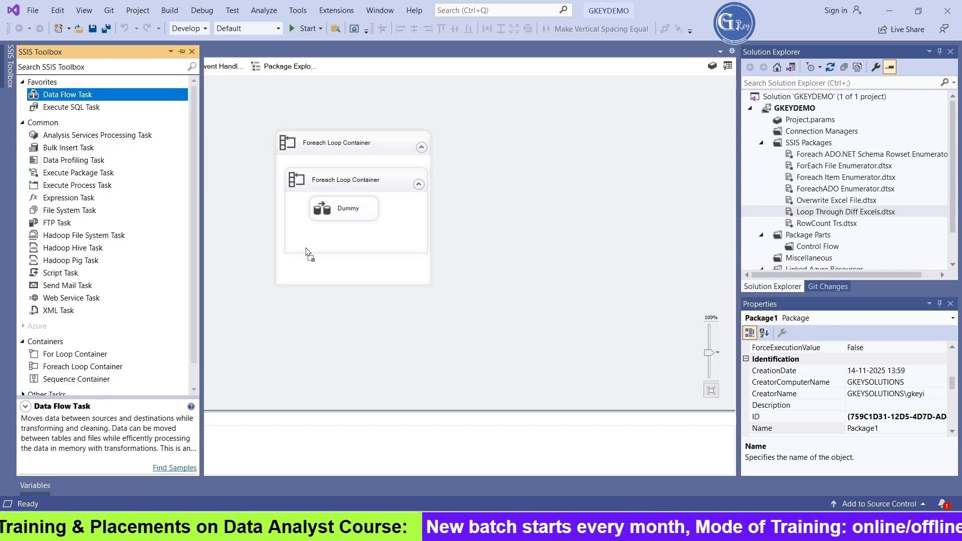
left_click_drag(304, 237, 302, 235)
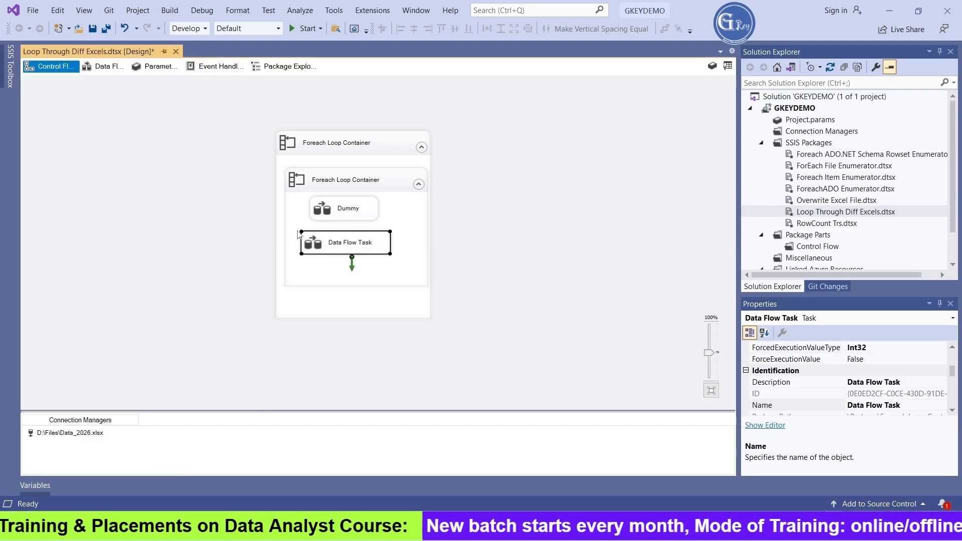
left_click(10, 67)
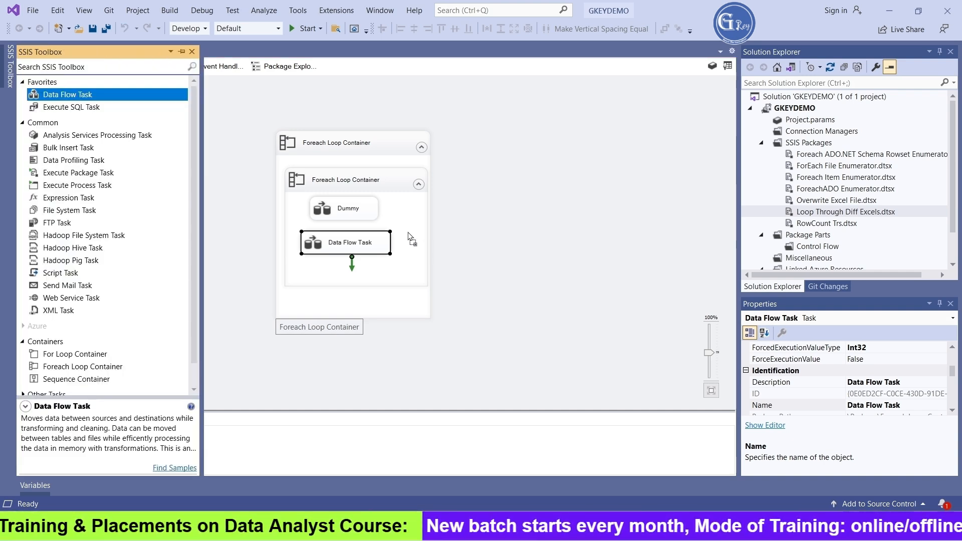
left_click_drag(408, 233, 409, 232)
left_click(354, 242)
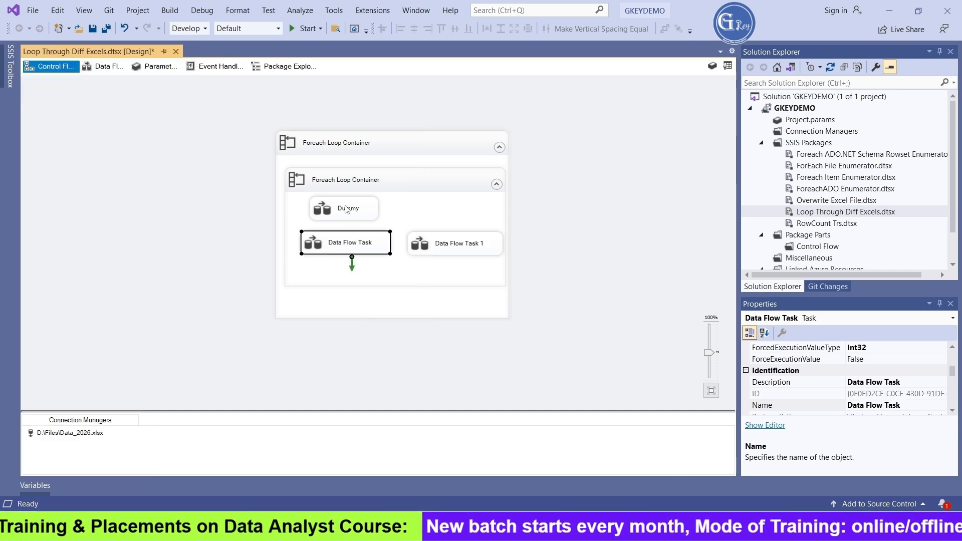
- Centre Dummy above the other two tasks, lower Data Flow Task slightly, and connect Dummy to it with a precedence constraint
left_click_drag(345, 209, 396, 208)
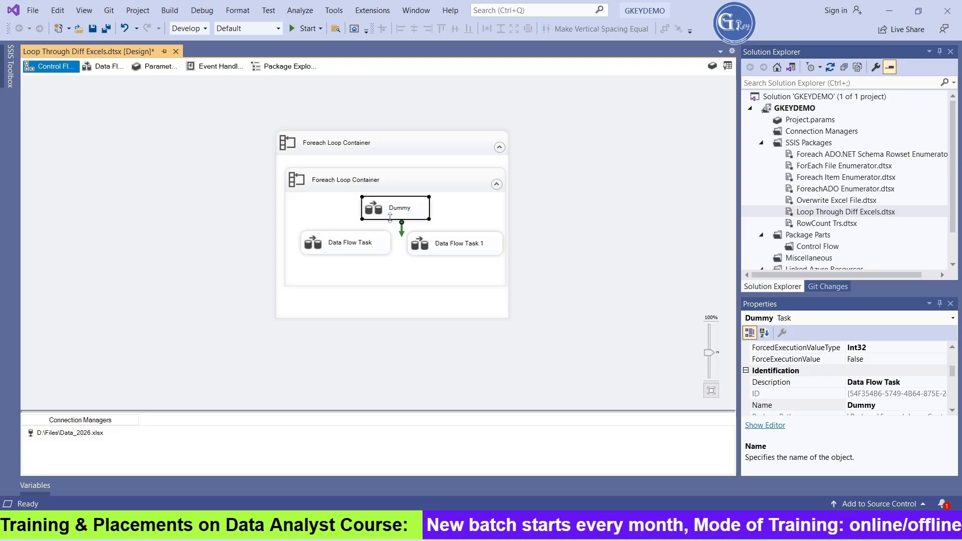
left_click(368, 267)
left_click_drag(355, 247, 359, 264)
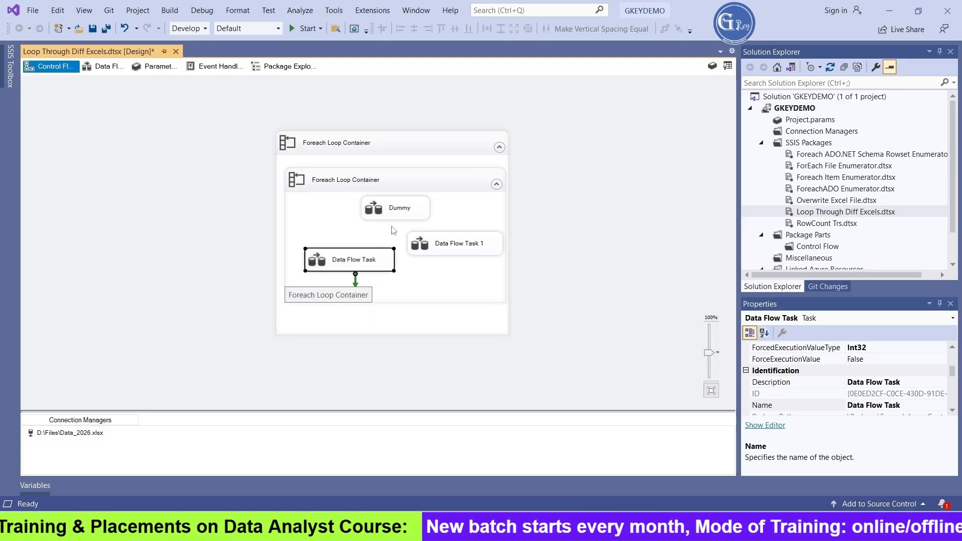
left_click(392, 214)
left_click_drag(400, 234, 343, 263)
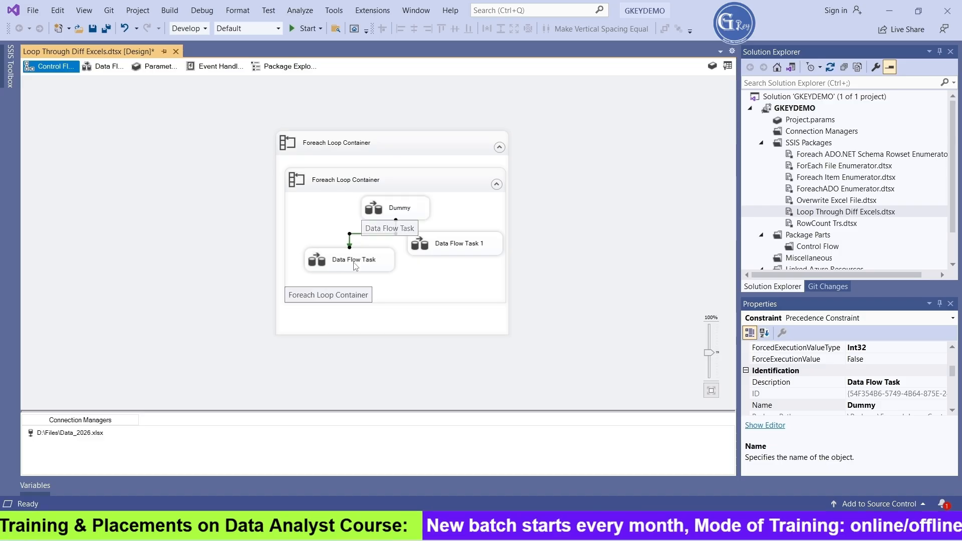
left_click(352, 261)
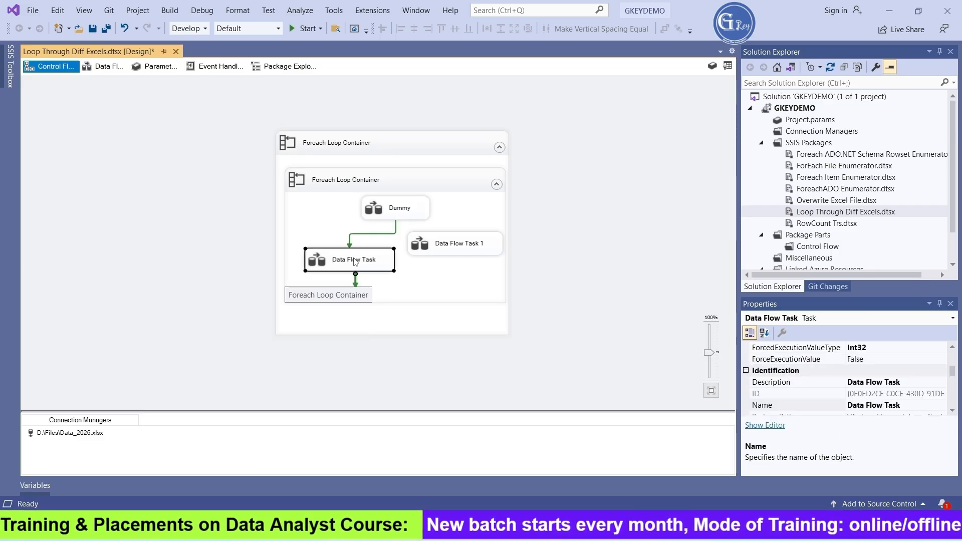
- Rename the Data Flow Task connected below Dummy as Loading Employee Sheet
left_click(353, 260)
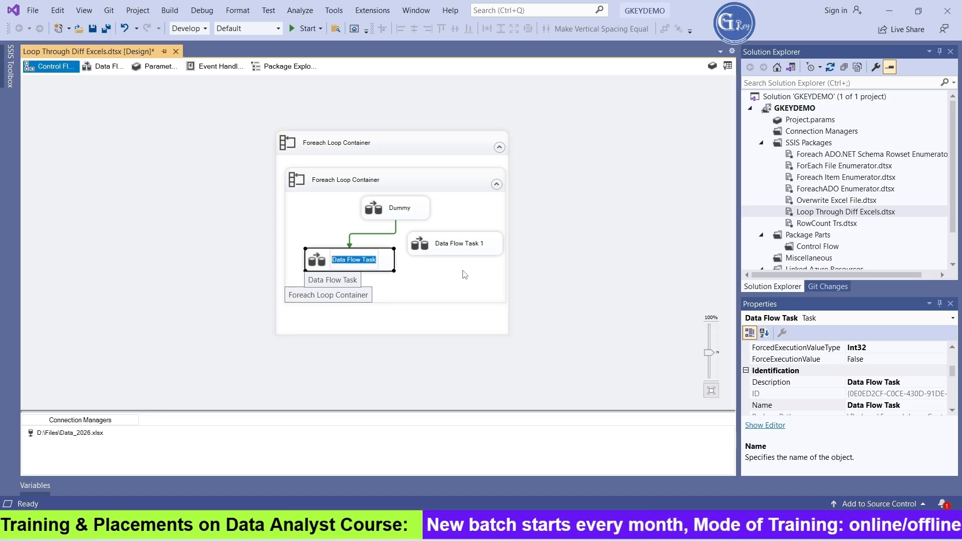
type("Elpo")
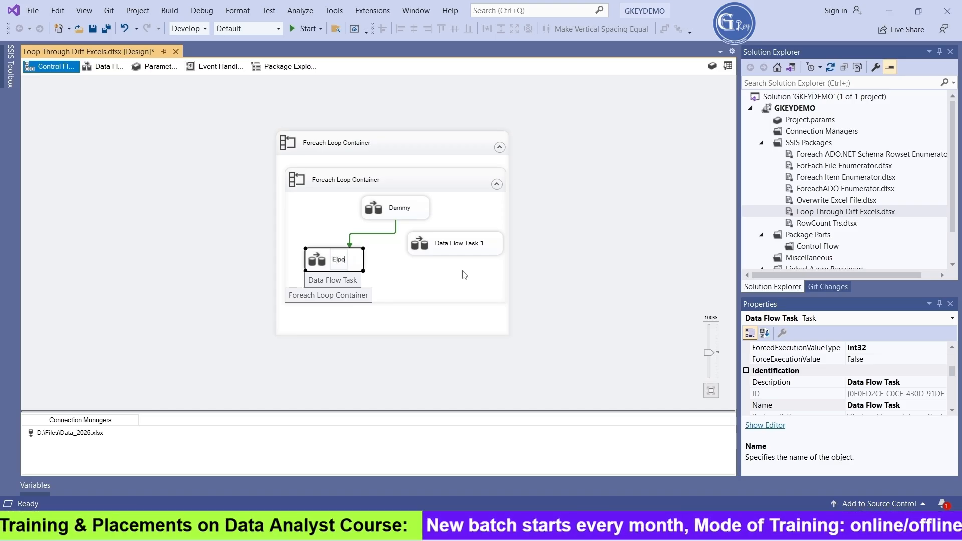
key("BackSpace")
key("BackSpace")
key("BackSpace")
key("BackSpace")
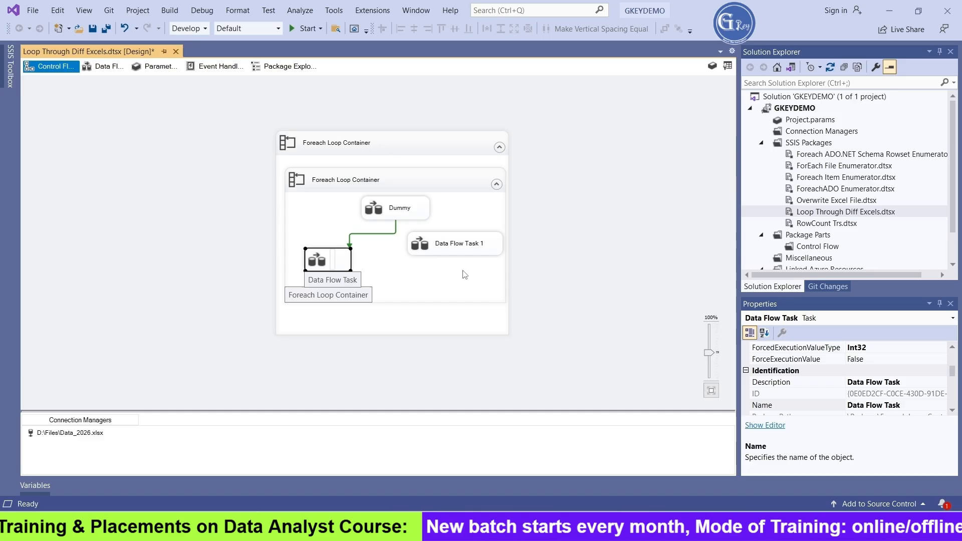
type("Loadin")
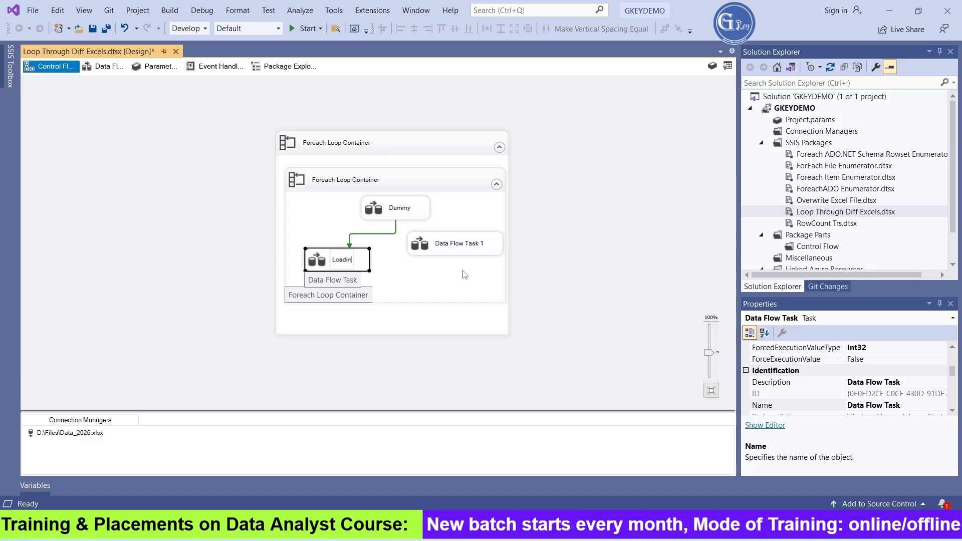
type("g Empl")
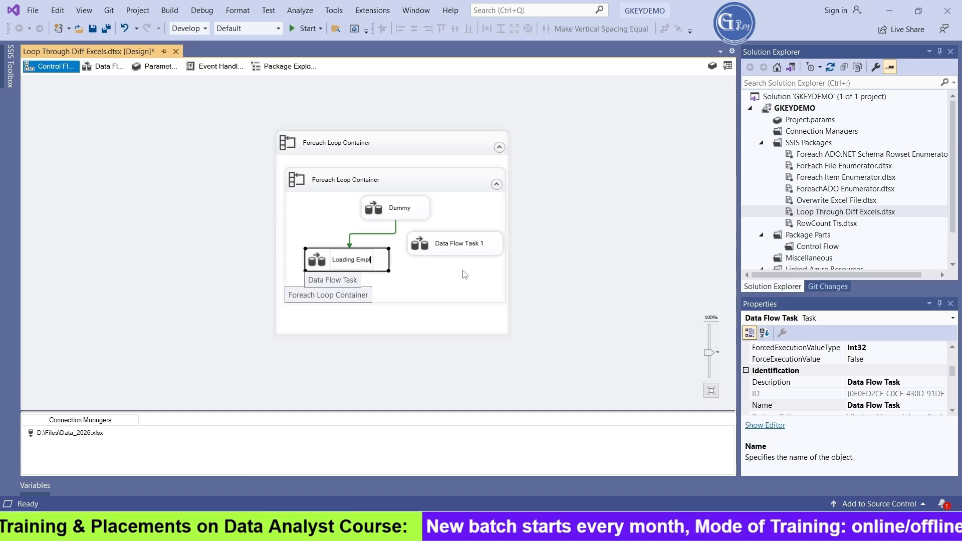
type("oyee")
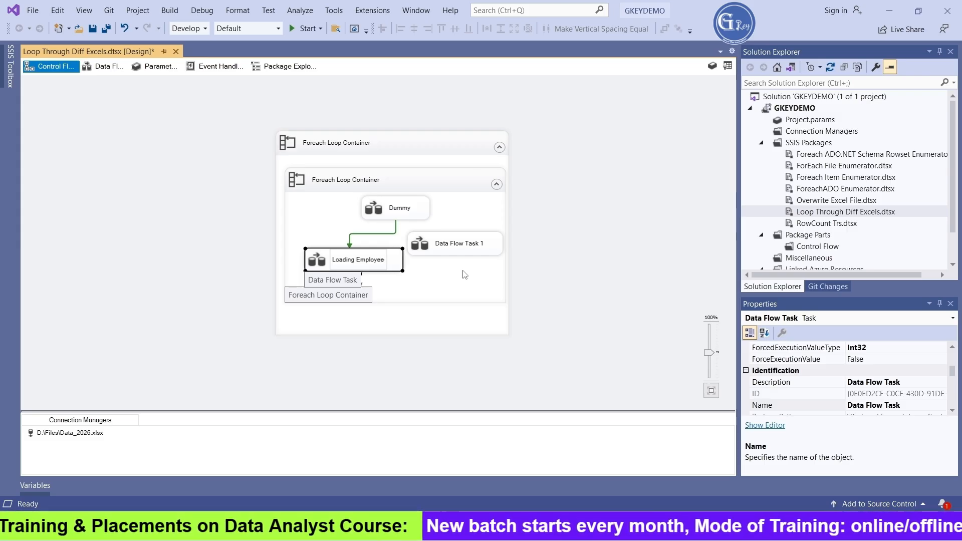
type(" Sheet")
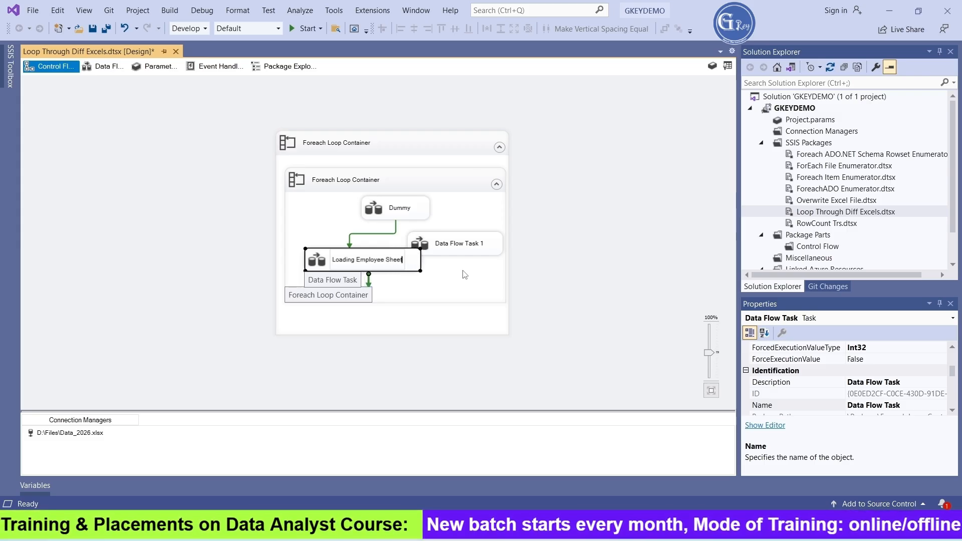
left_click(459, 284)
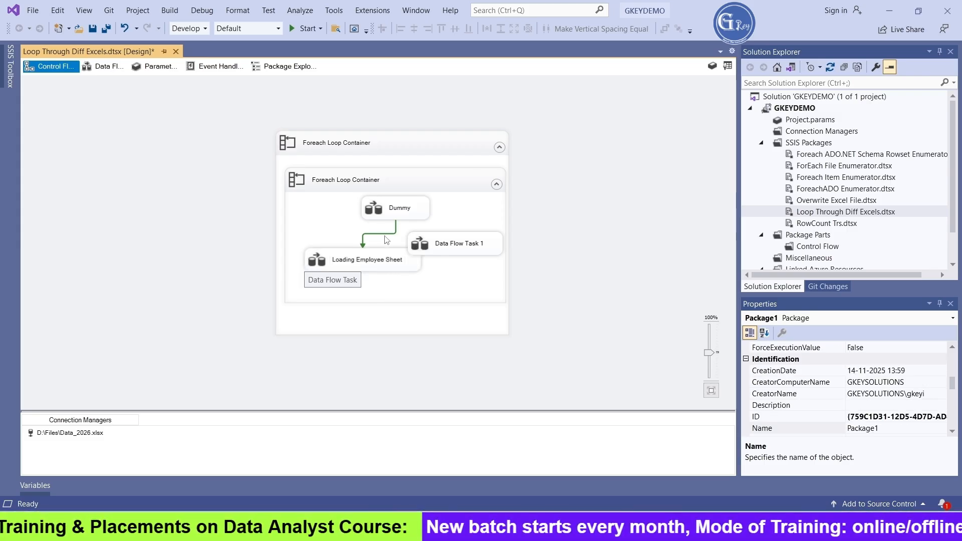
- Edit the precedence constraint between Dummy and Loading Employee Sheet, setting its evaluation operation to Expression and Constraint
left_click(385, 233)
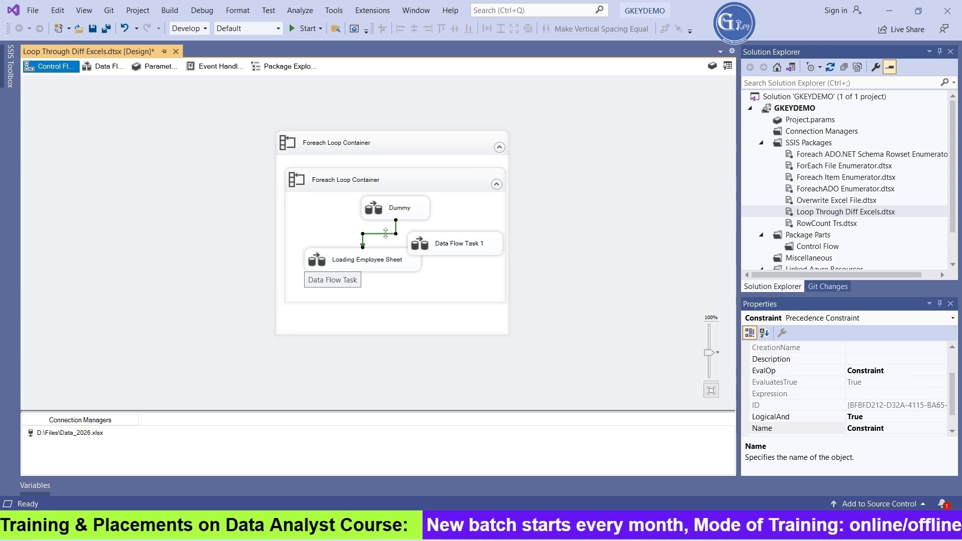
right_click(386, 233)
left_click(426, 243)
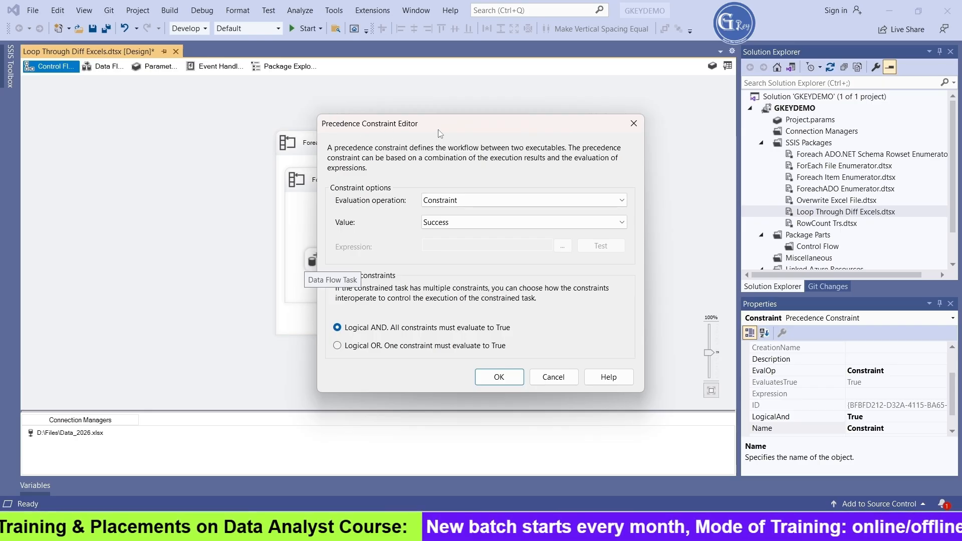
left_click(526, 201)
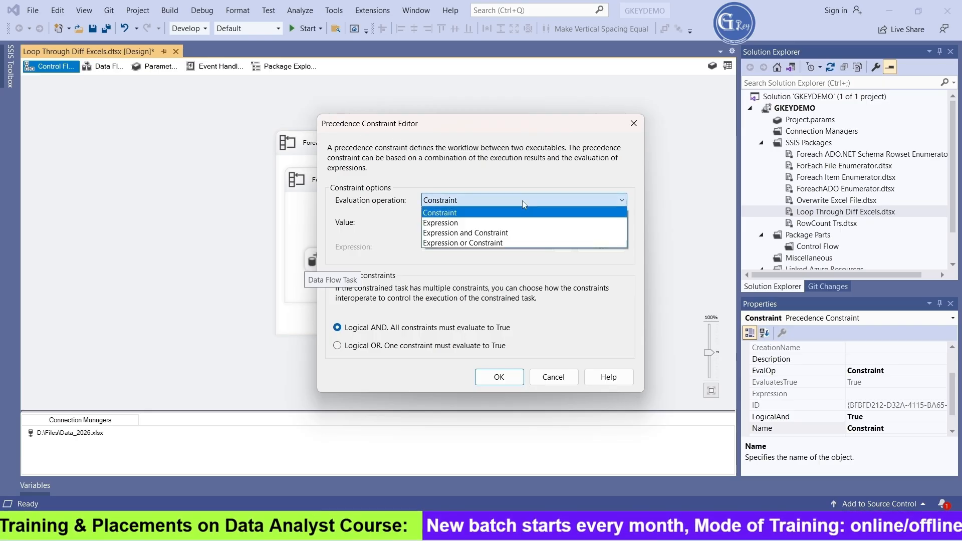
left_click(511, 234)
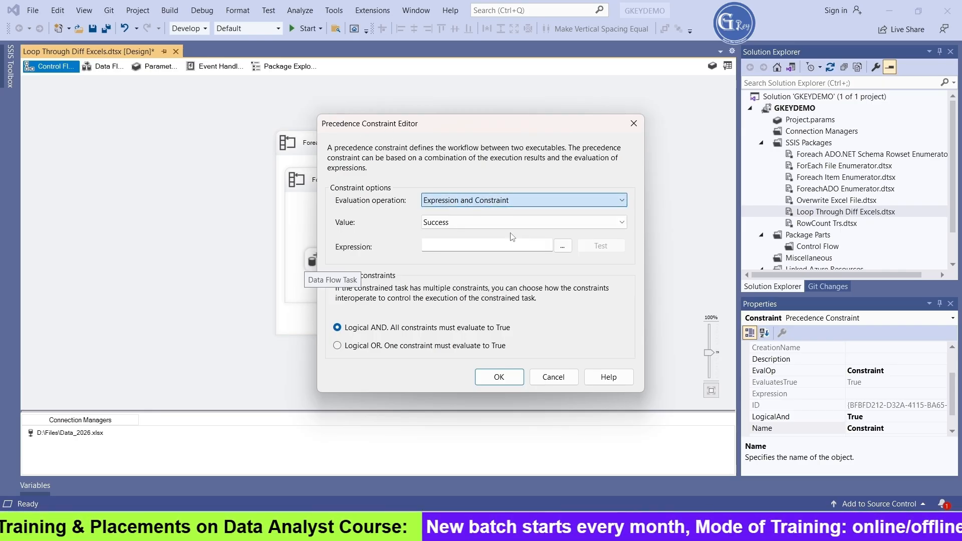
- Build and evaluate the constraint expression @[User::SheetName] == "Employee$", and apply it to the Loading Employee Sheet constraint
left_click(563, 247)
left_click(311, 109)
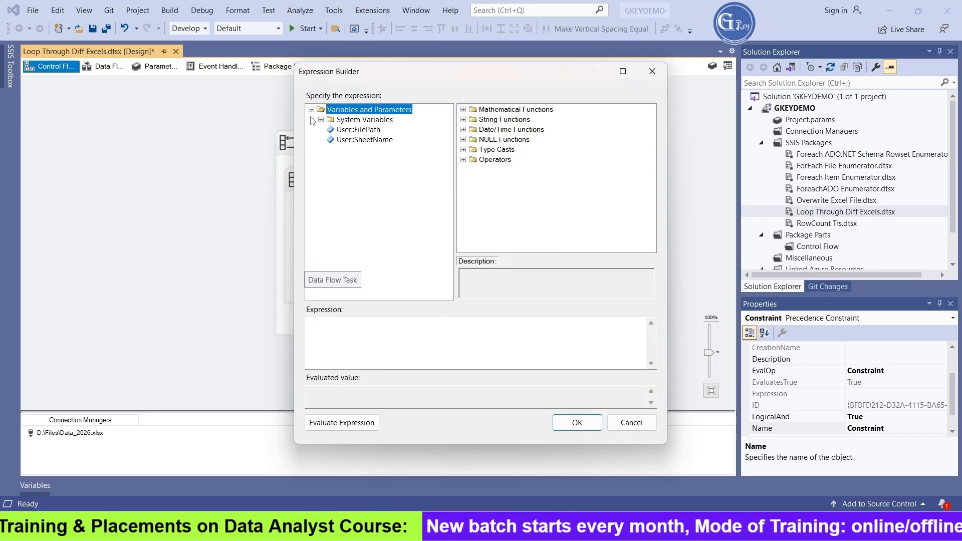
left_click_drag(371, 263, 375, 337)
left_click(422, 321)
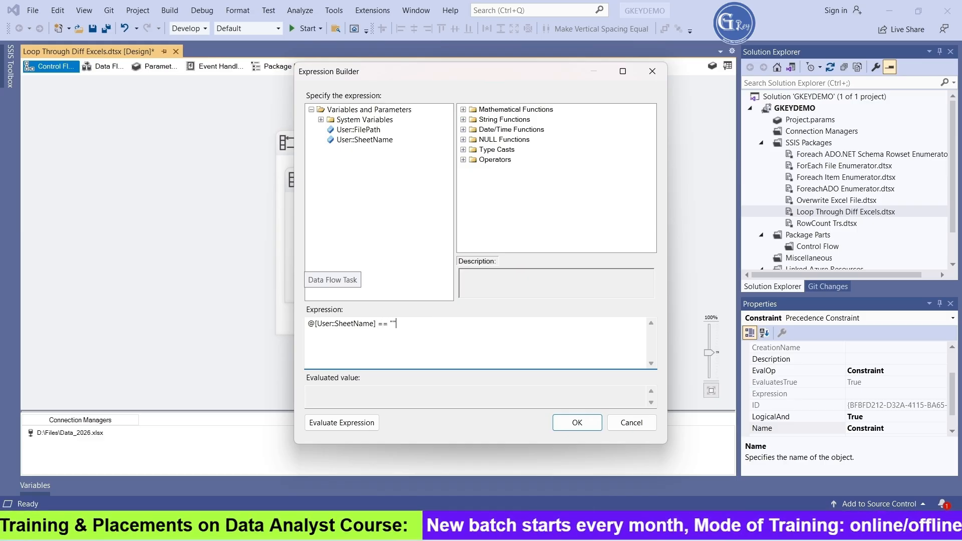
type("== \"Emp")
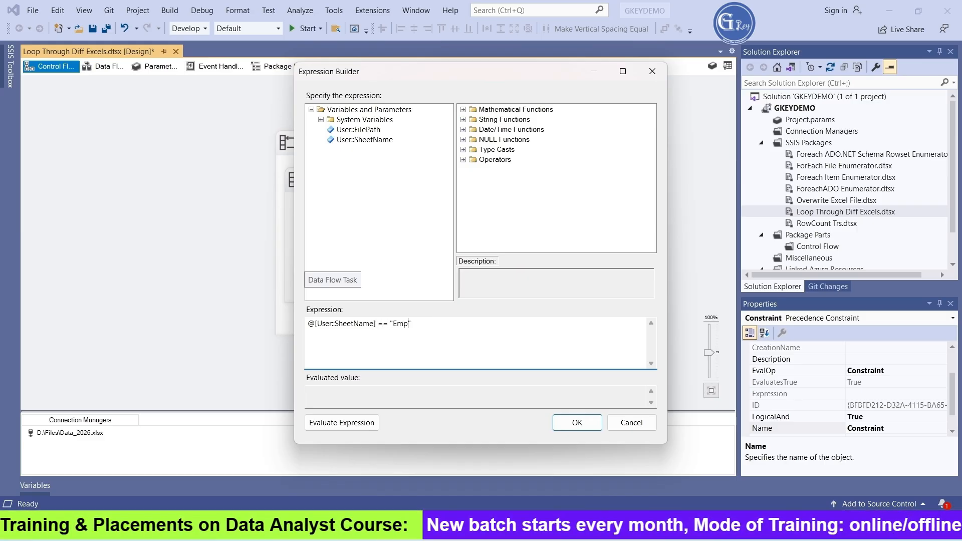
type("loyee$")
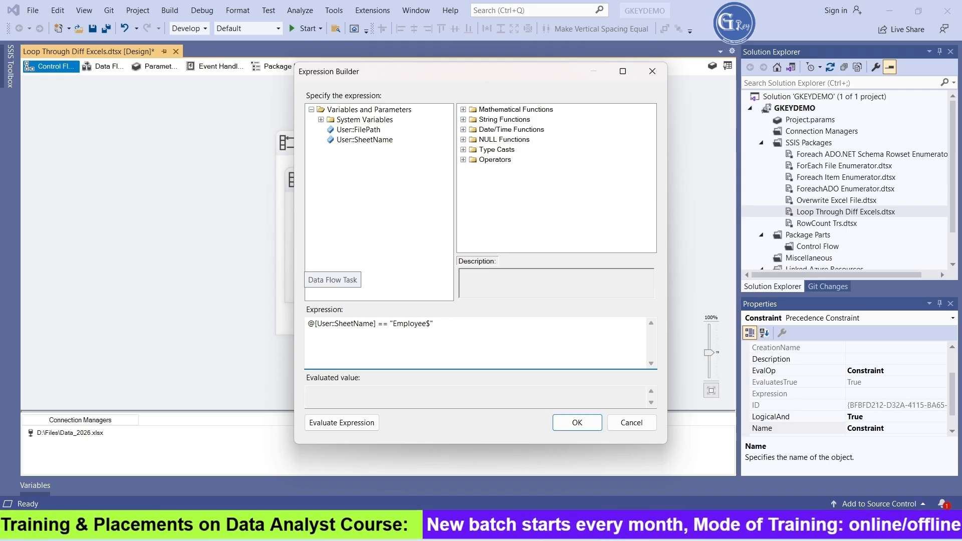
left_click(350, 424)
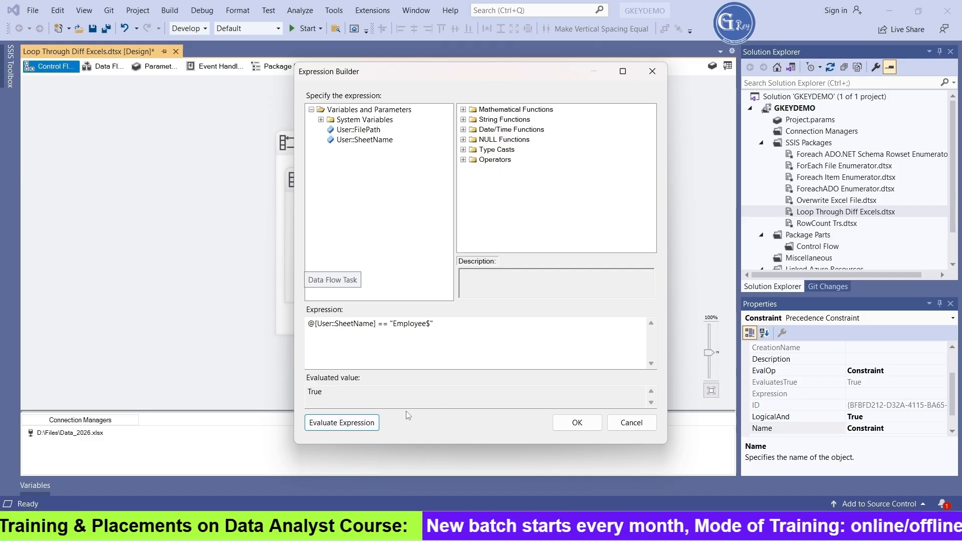
left_click(577, 423)
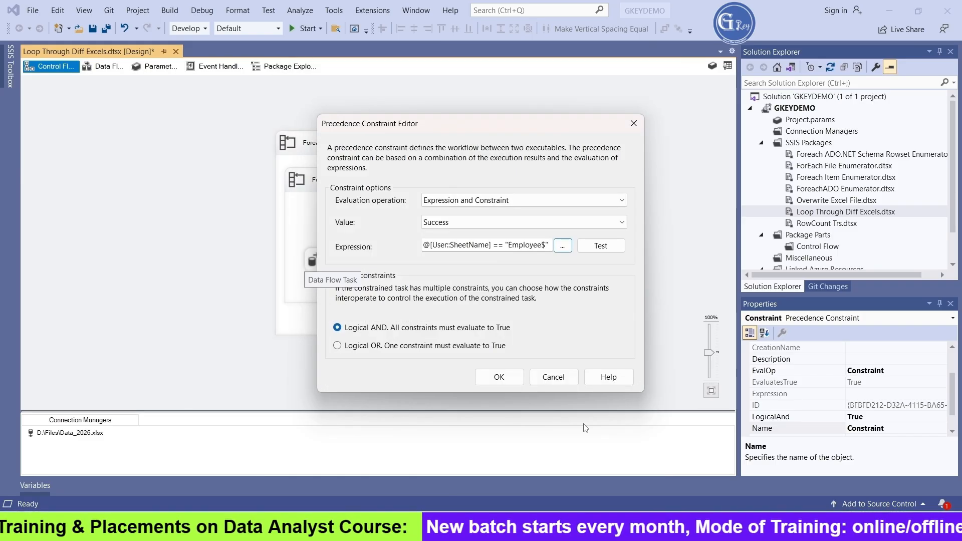
left_click(499, 377)
- Shift Loading Employee Sheet slightly away from Data Flow Task 1 and rename Data Flow Task 1 as Loading City Sheet
left_click_drag(335, 272, 328, 273)
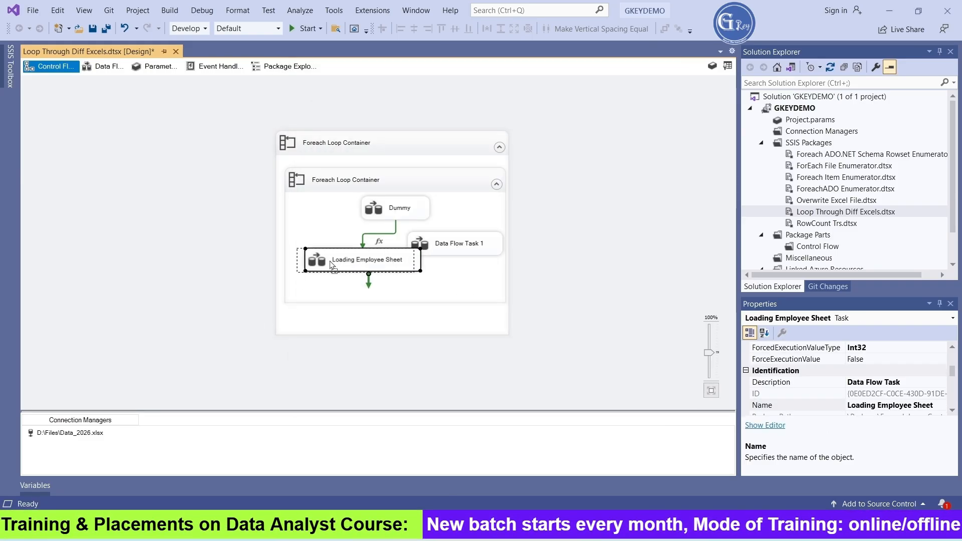
mouse_move(459, 250)
left_mouse_down()
mouse_move(466, 279)
mouse_move(460, 264)
left_mouse_up()
left_click(446, 261)
left_click(451, 245)
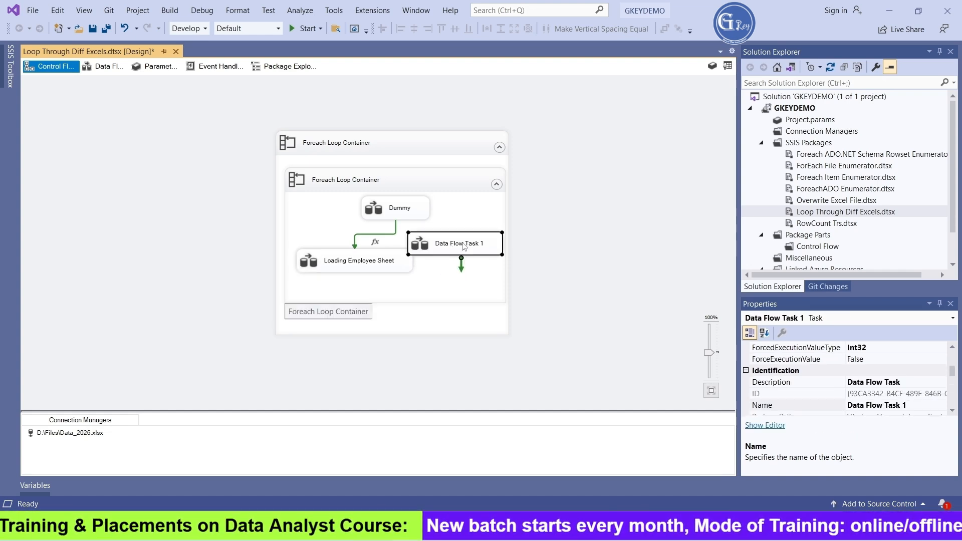
left_click(462, 245)
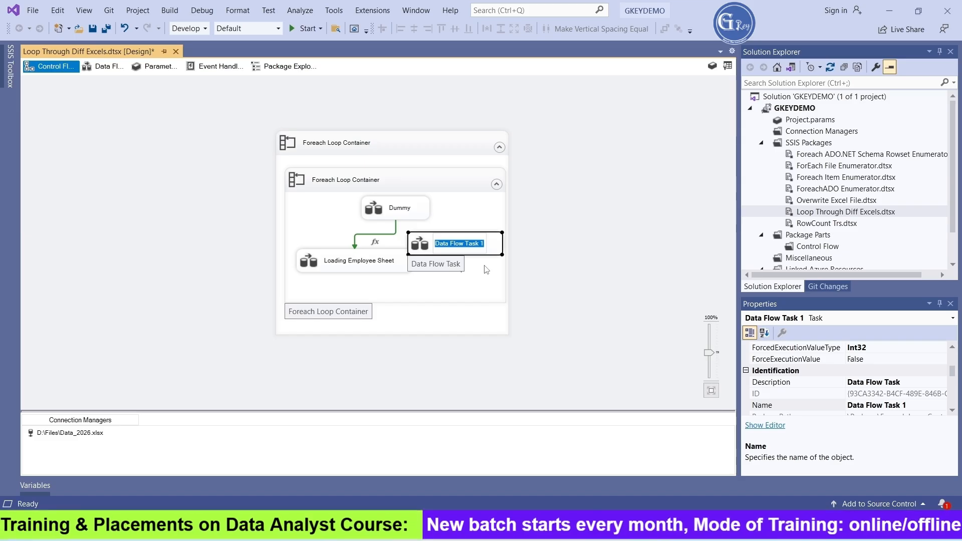
type("Loa")
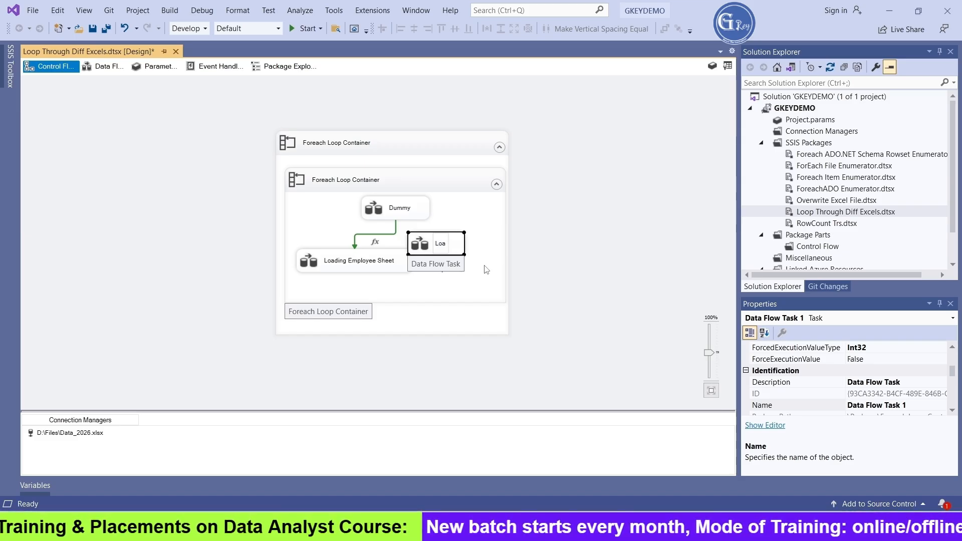
type("ding C")
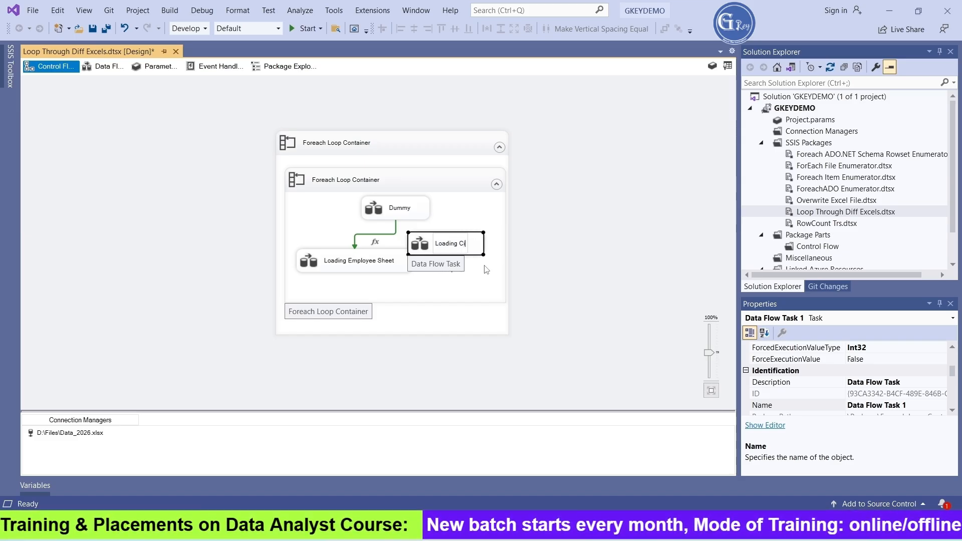
type("ity")
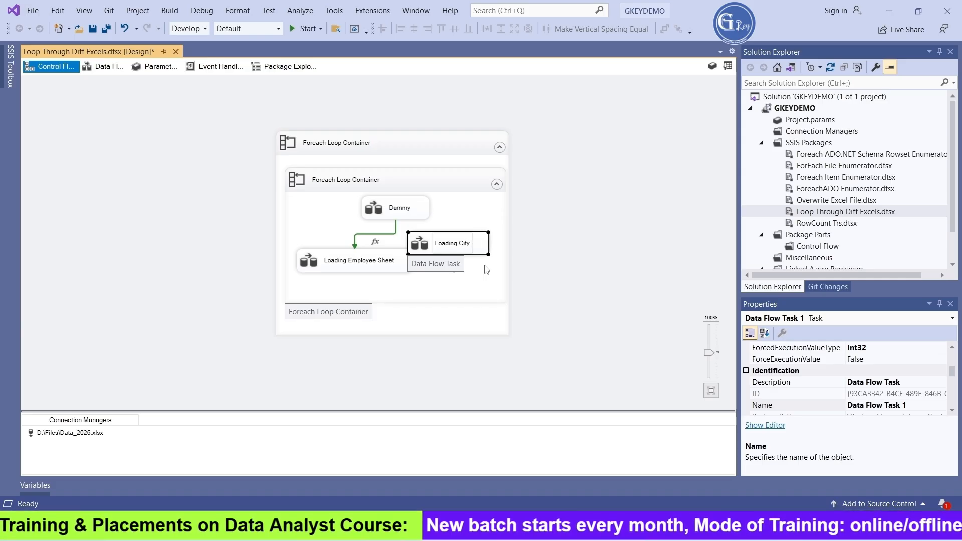
type(" Sheet")
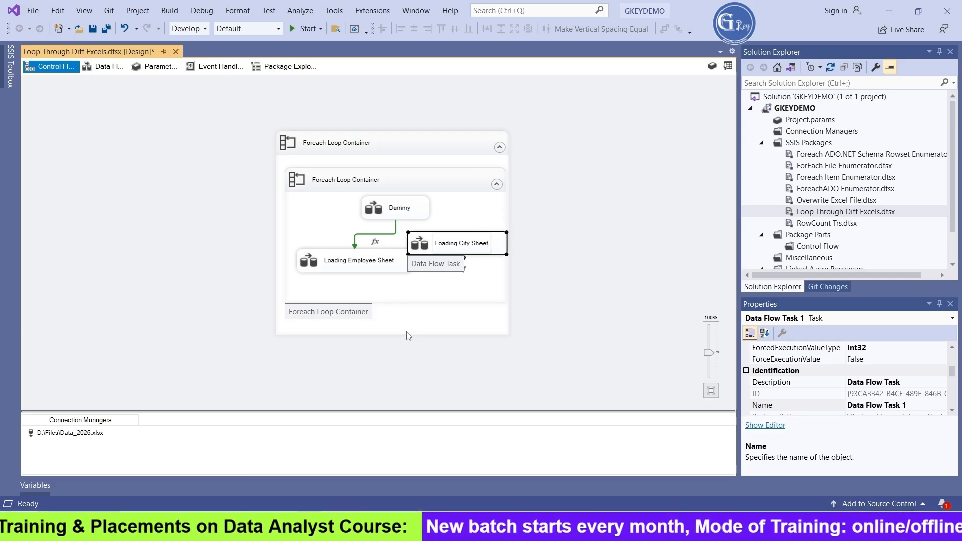
left_click(464, 292)
- Lower Loading City Sheet level with Loading Employee Sheet and connect Dummy to it with a precedence constraint
left_click(482, 252)
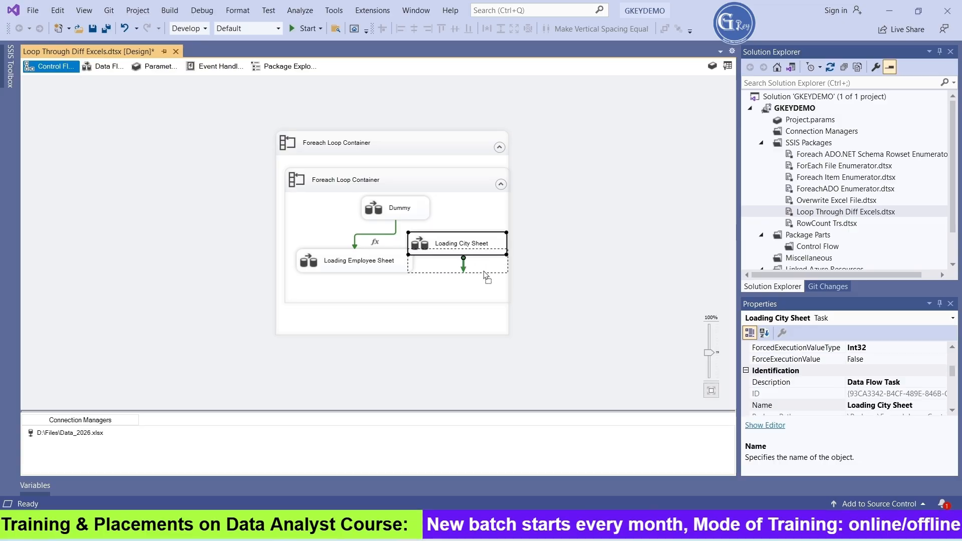
left_click_drag(483, 252, 484, 272)
left_click(424, 216)
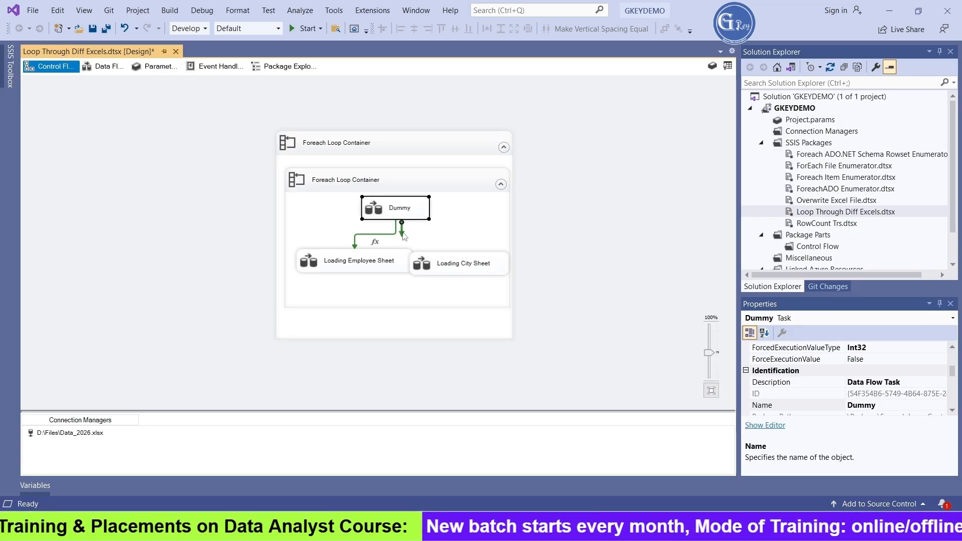
left_click_drag(404, 235, 458, 261)
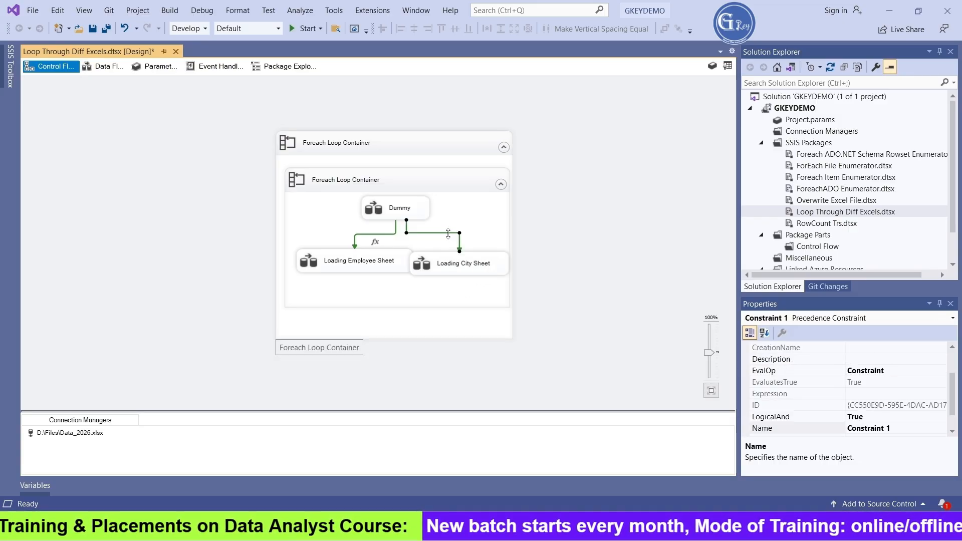
- Edit the precedence constraint between Dummy and Loading City Sheet, setting its evaluation operation to Expression and Constraint
right_click(449, 233)
left_click(482, 240)
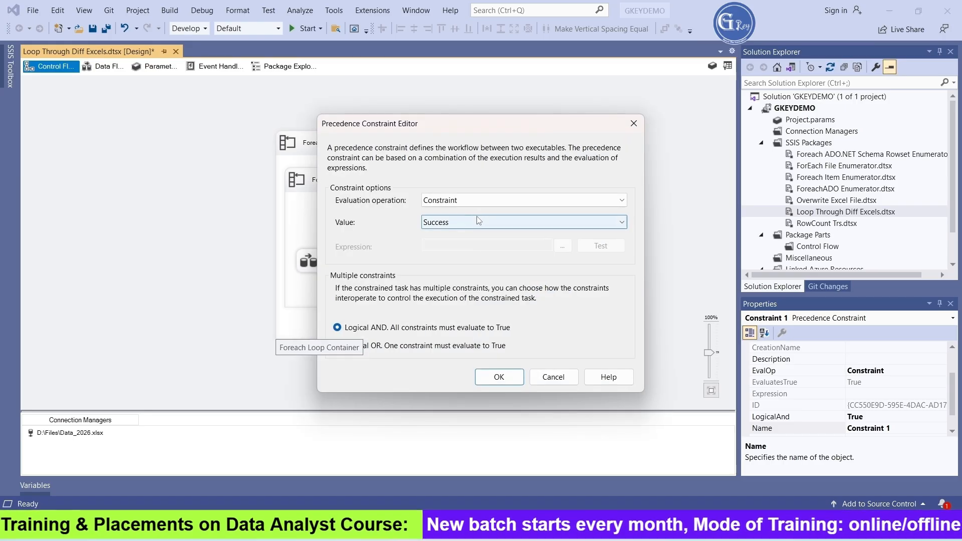
left_click(483, 201)
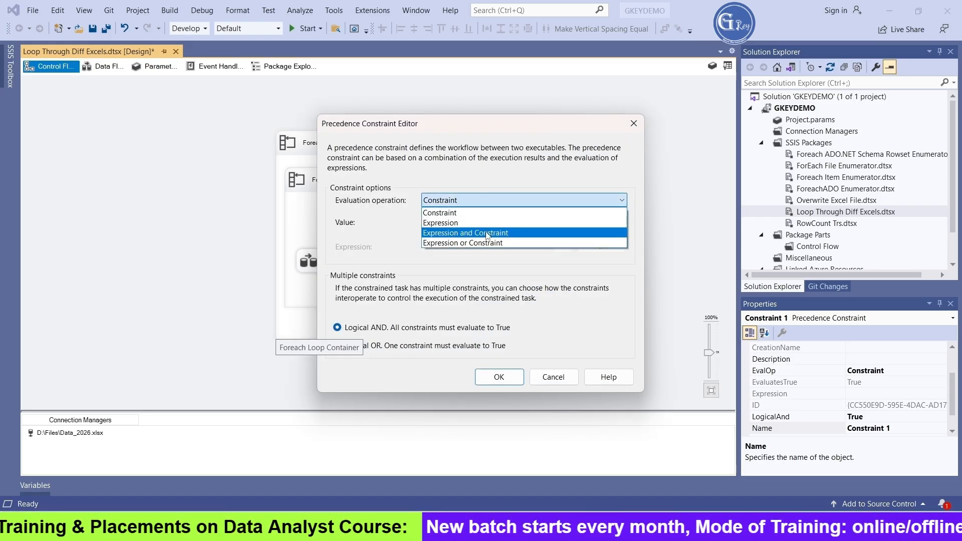
left_click(486, 233)
- Build and evaluate the constraint expression @[User::SheetName] == "City$", and apply it to the Loading City Sheet constraint
left_click(562, 246)
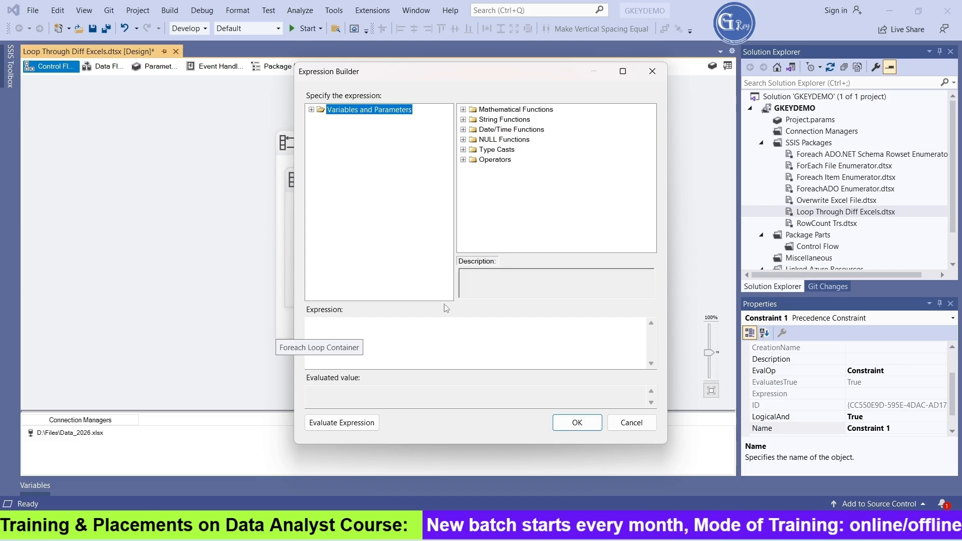
left_click(434, 333)
left_click(311, 109)
left_click_drag(364, 139, 411, 360)
left_click(409, 326)
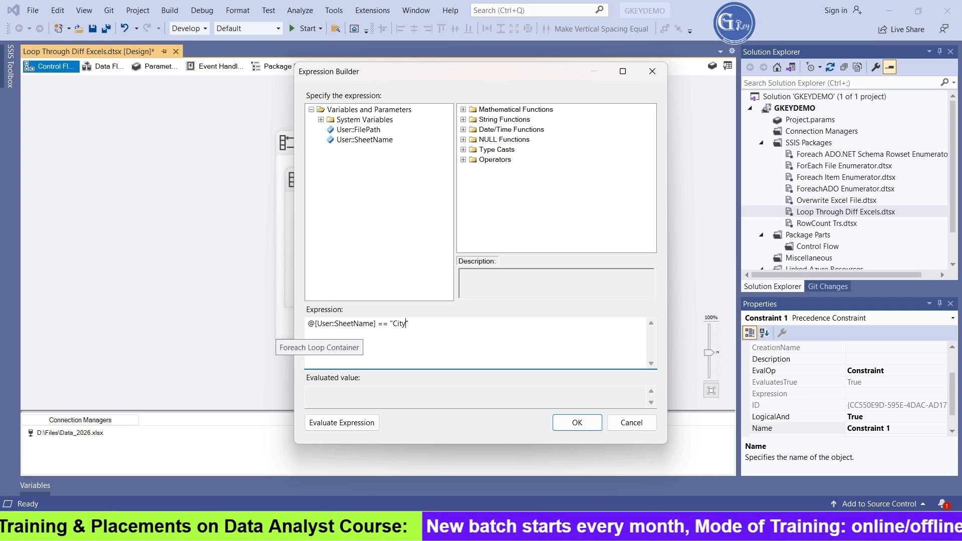
left_click(335, 424)
left_click(573, 426)
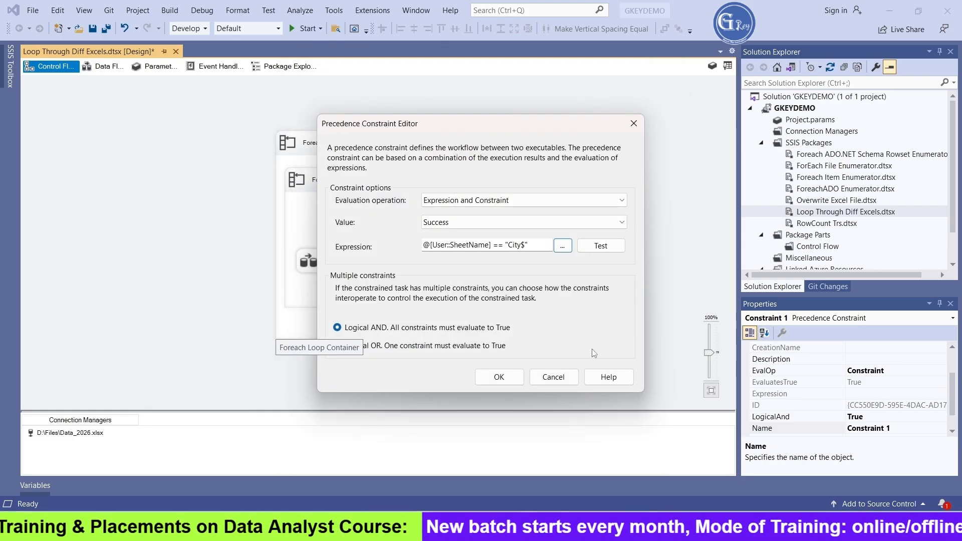
left_click(506, 379)
- Move Loading Employee Sheet and Loading City Sheet slightly lower and apart, so they sit side by side below Dummy
left_click_drag(335, 271, 327, 284)
left_click_drag(442, 275, 446, 287)
left_click(356, 282)
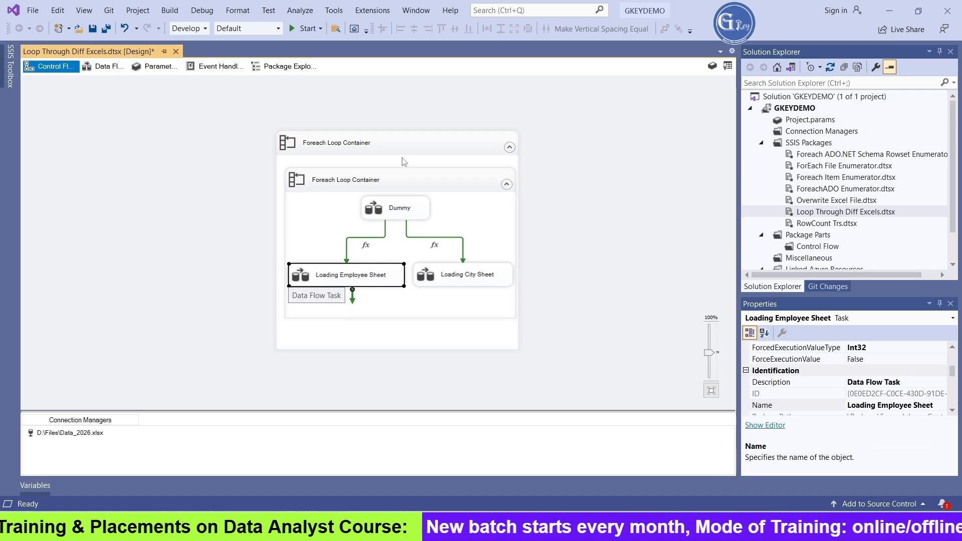
left_click(465, 281)
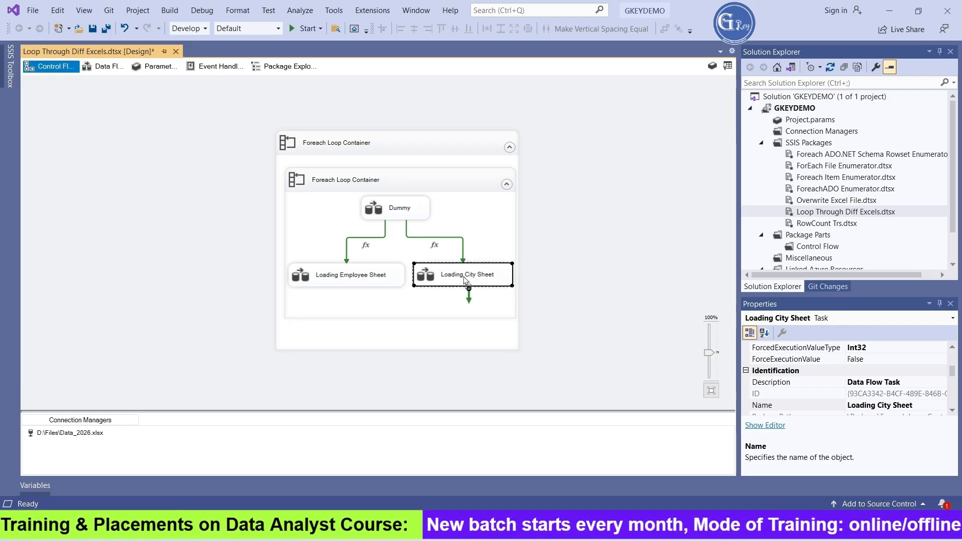
- Add an Excel Source and an OLE DB Destination below it to the data flow of Loading Employee Sheet
double_click(339, 279)
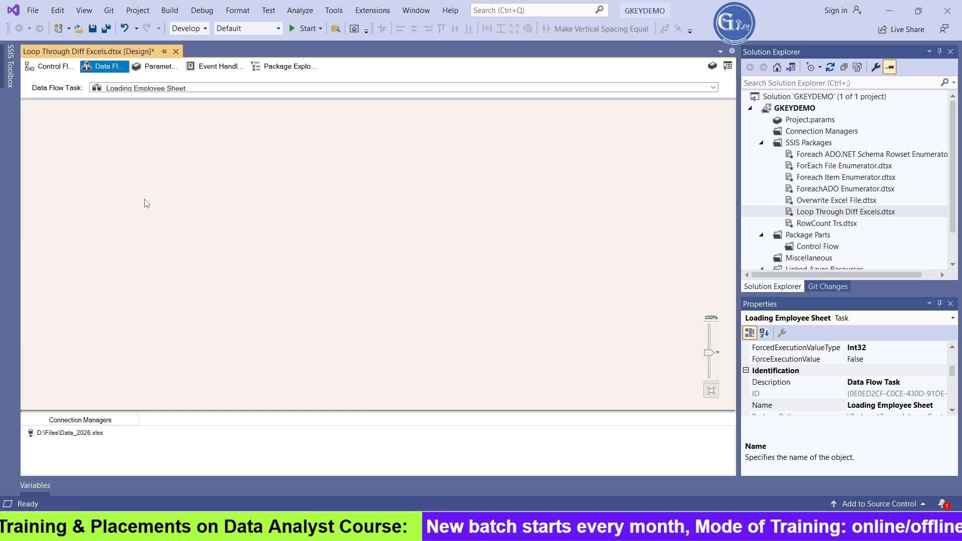
left_click(10, 72)
scroll(106, 310, "down", 12)
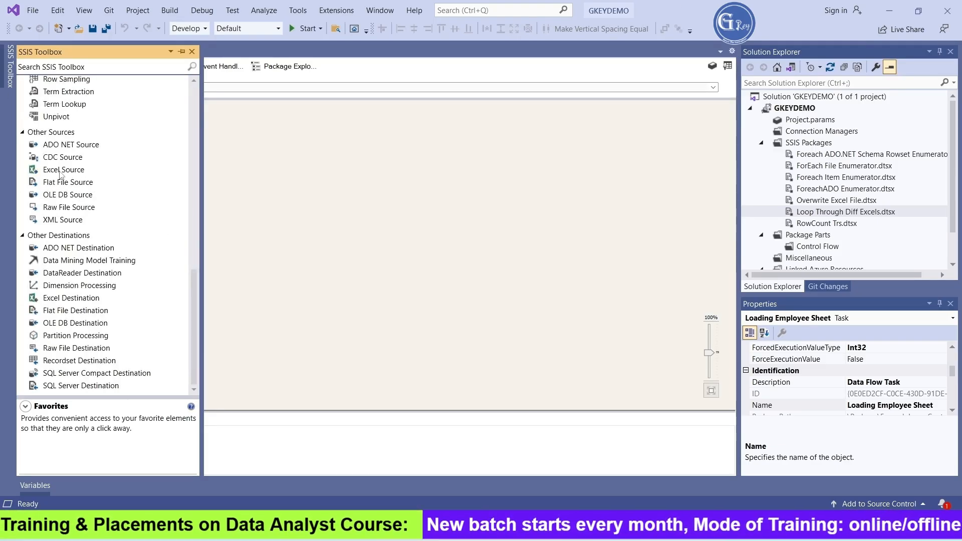
left_click_drag(60, 172, 305, 150)
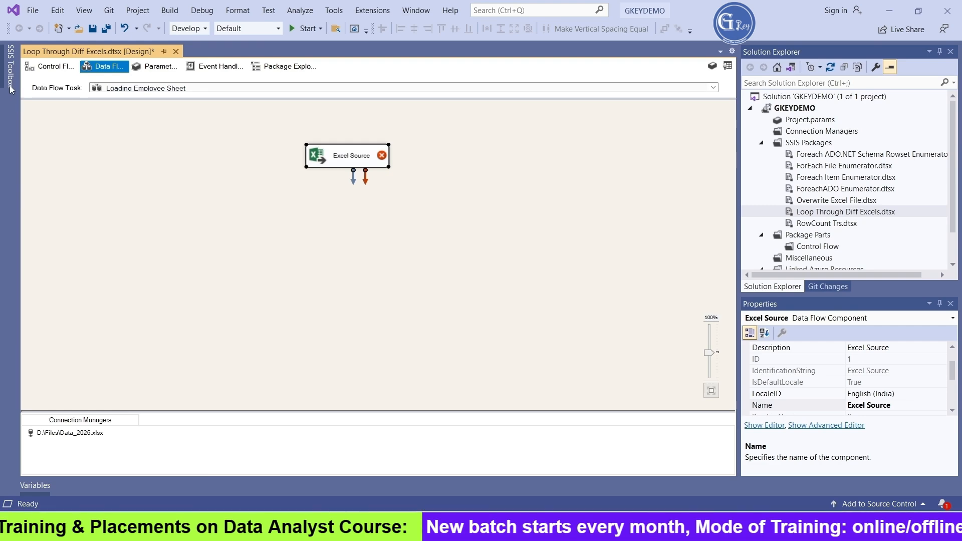
mouse_move(10, 75)
left_click_drag(70, 324, 350, 230)
- Create a new Excel connection manager for the Excel Source, pointing to Data_2026.xlsx in D:\Files
double_click(337, 159)
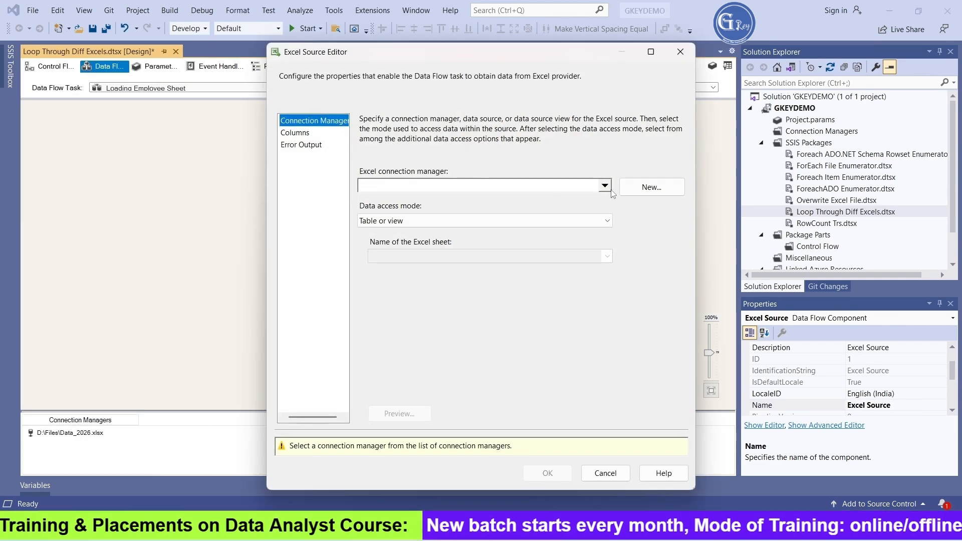
left_click(666, 189)
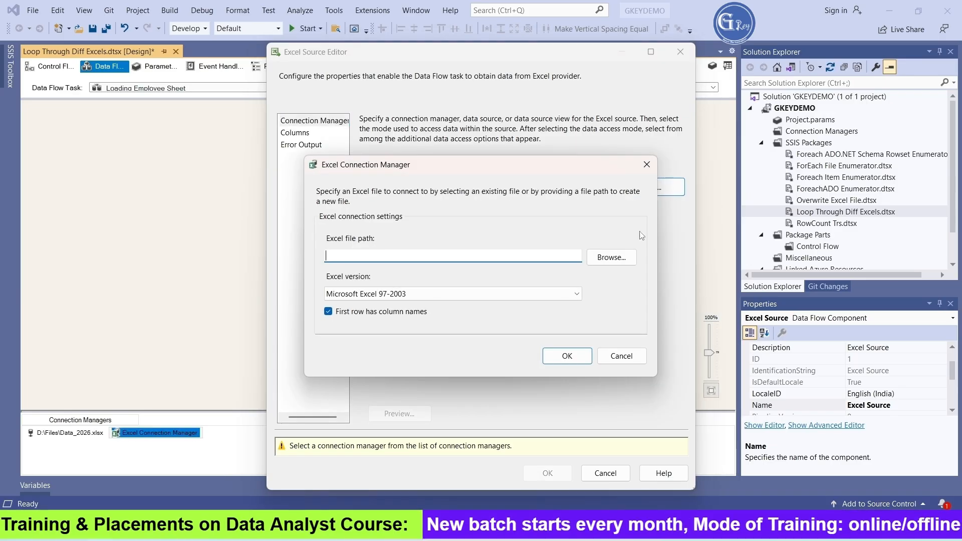
left_click(611, 257)
left_click(456, 273)
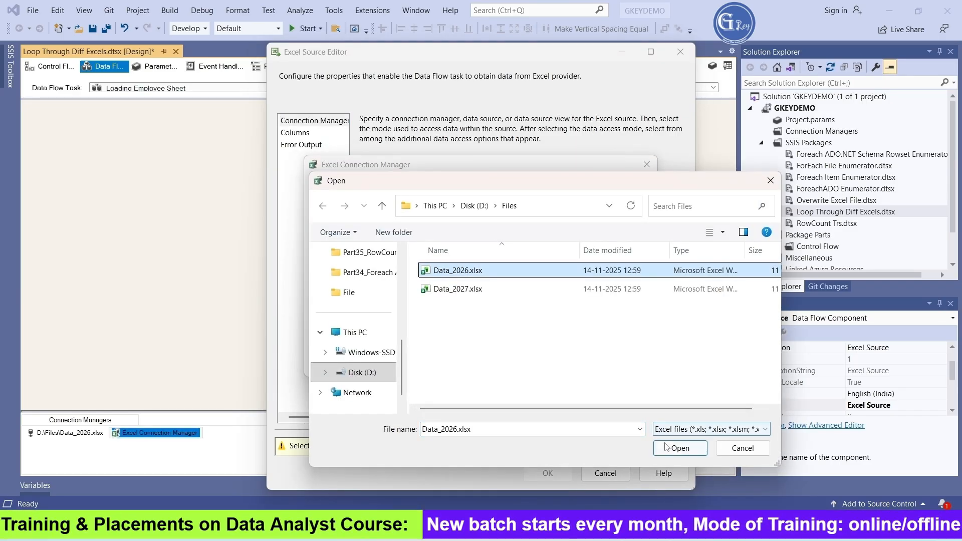
left_click(677, 448)
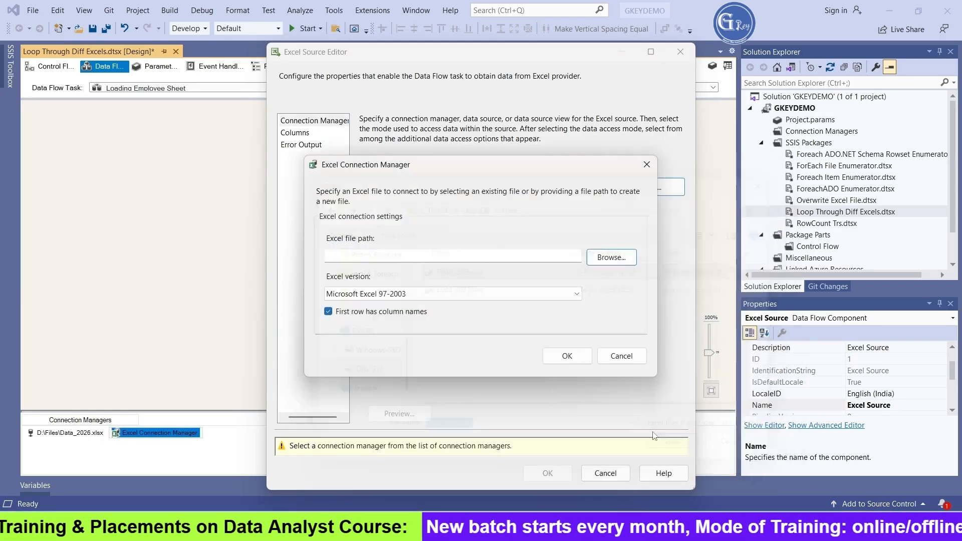
left_click(569, 358)
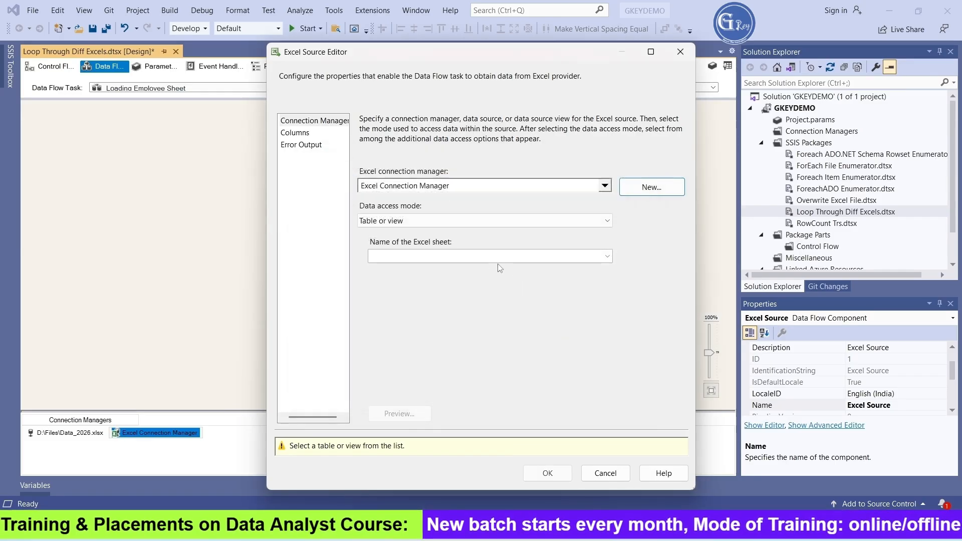
- Set the Excel Source's data access mode to Table name or view name variable with User::SheetName, and preview the data
left_click(472, 223)
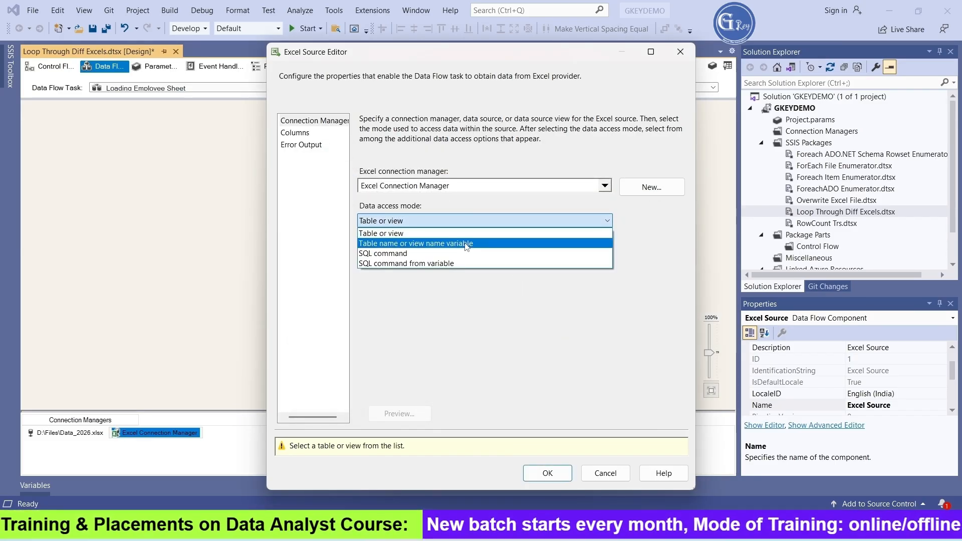
left_click(466, 244)
left_click(467, 256)
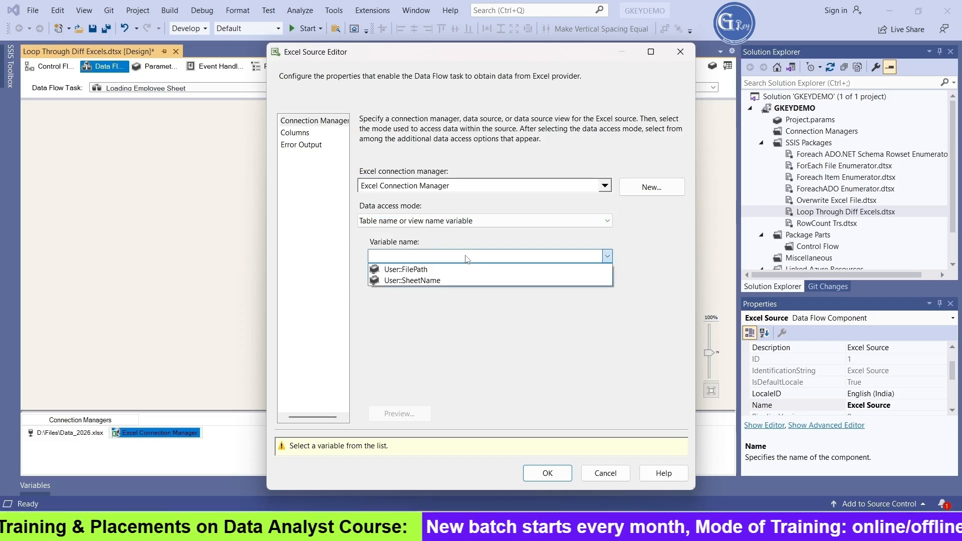
left_click(447, 281)
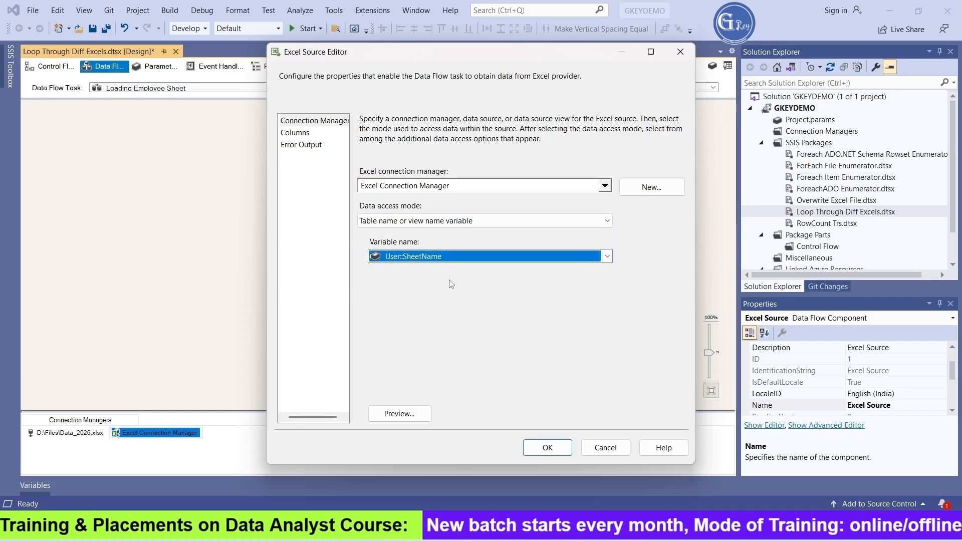
left_click(405, 412)
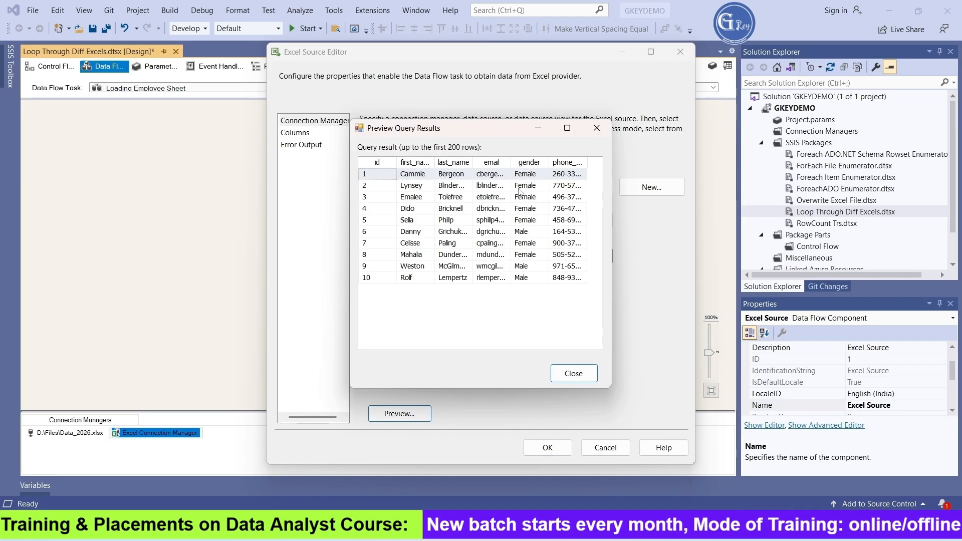
left_click(573, 373)
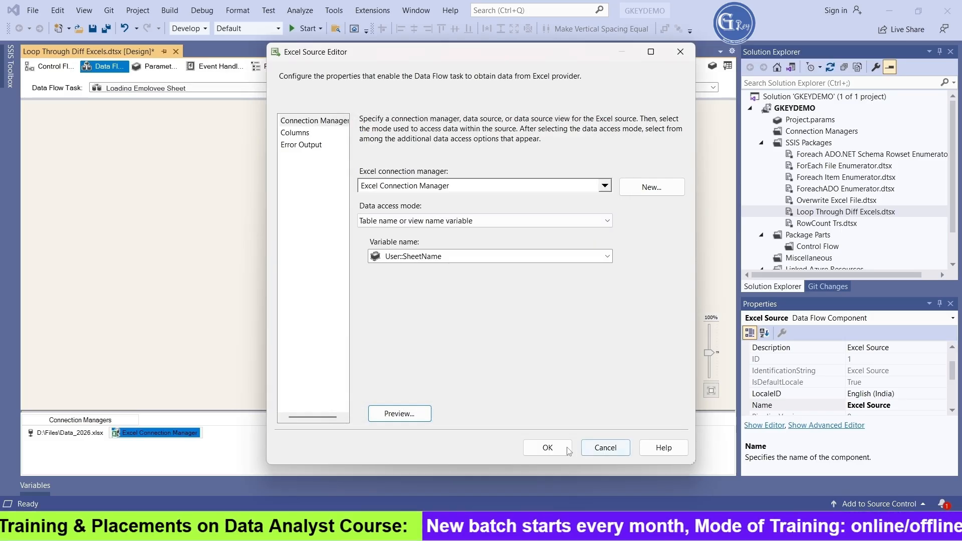
left_click(561, 449)
- Align the OLE DB Destination below the Excel Source and connect the source's data output to it
left_click(496, 308)
left_click_drag(379, 235, 352, 235)
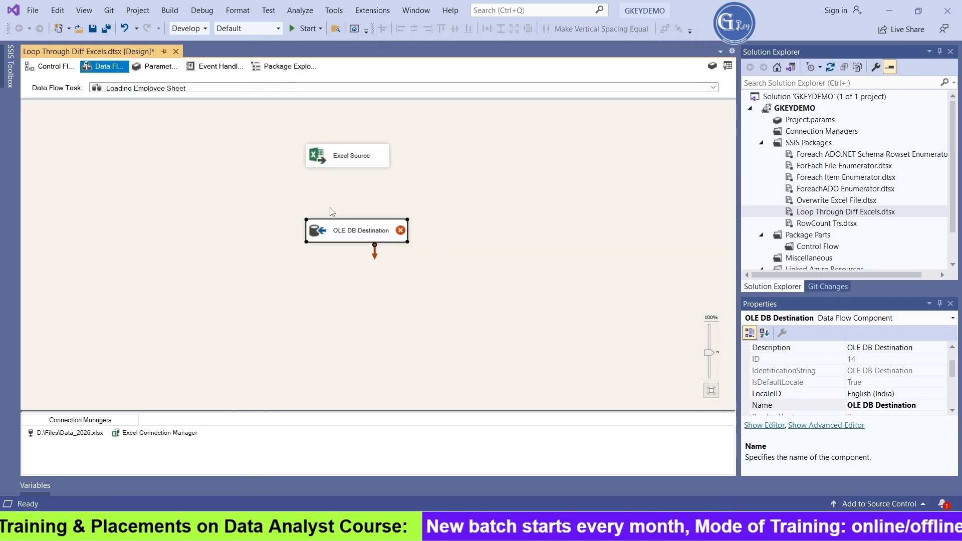
left_click(345, 166)
left_click_drag(353, 183, 351, 231)
- Configure the OLE DB Destination with the GKEYSOLUTIONS.DEMO@GKEY connection and the Table or view - fast load access mode
double_click(349, 232)
left_click(666, 187)
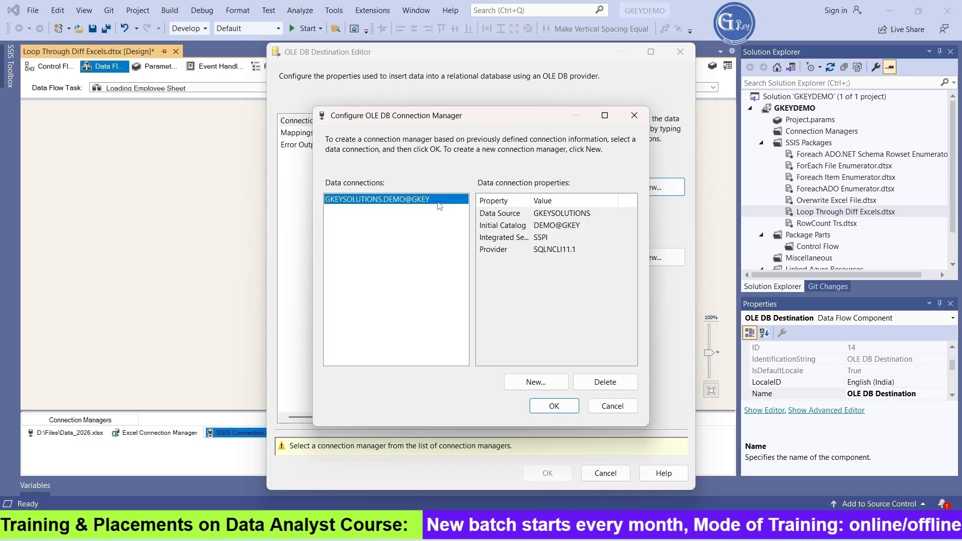
left_click(530, 407)
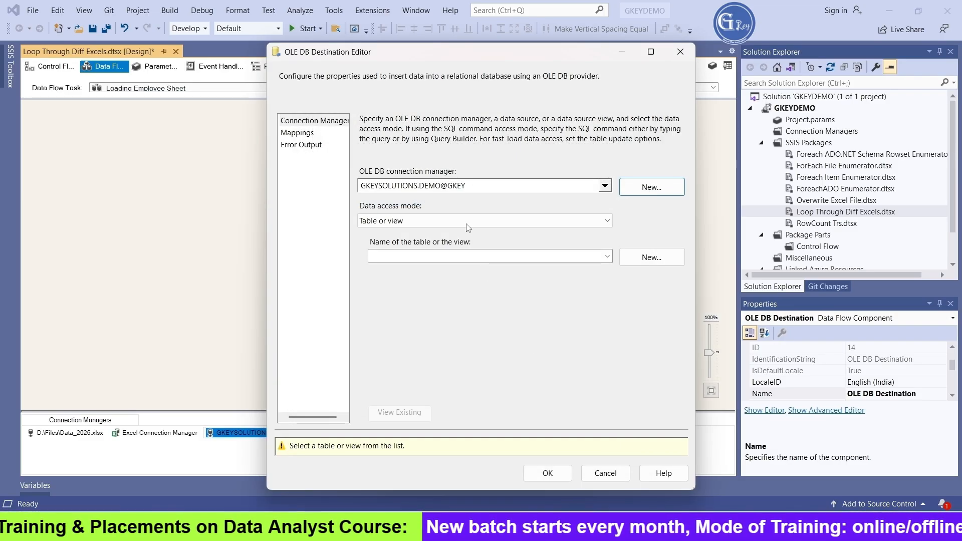
left_click(465, 222)
left_click(466, 240)
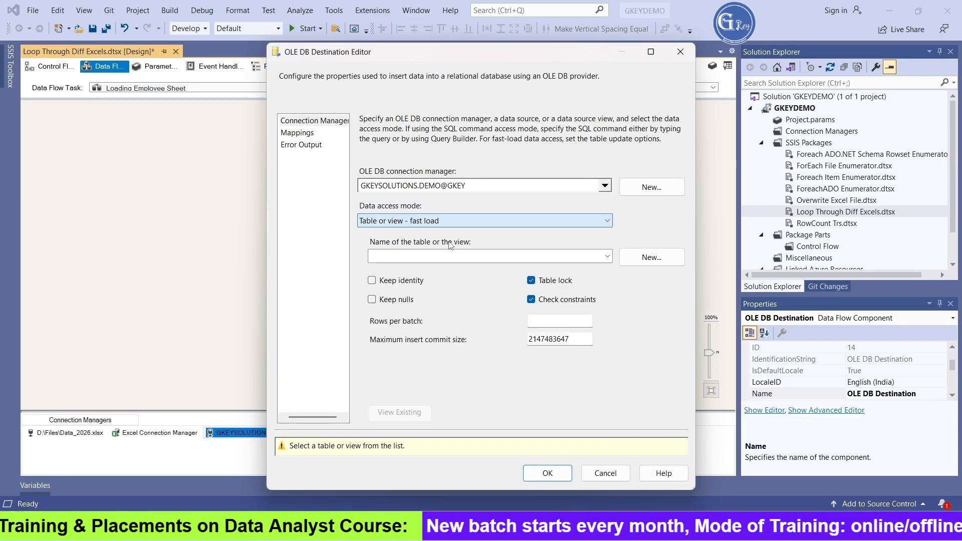
- Choose [dbo].[Employee_Data] as the destination table, view its existing data, and apply the column mappings
left_click(479, 259)
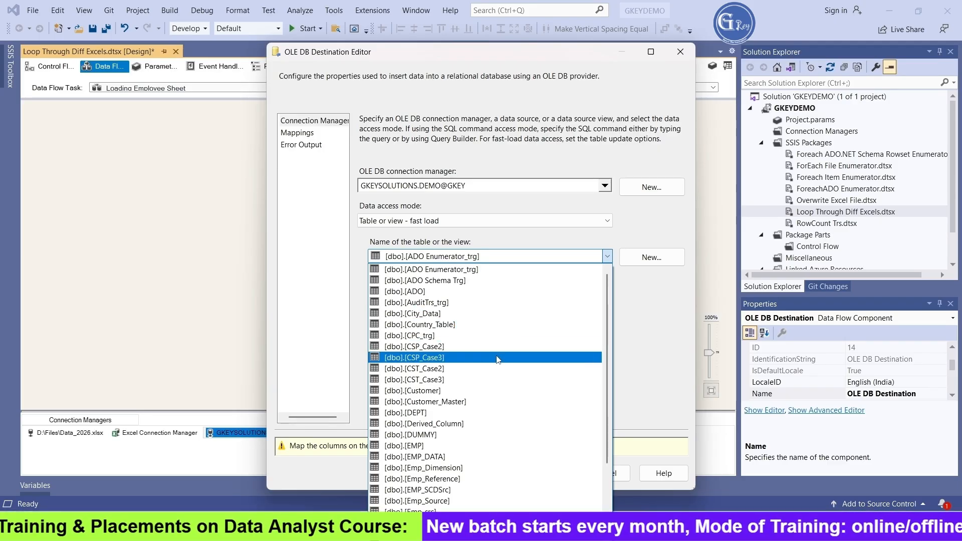
scroll(489, 410, "down", 1)
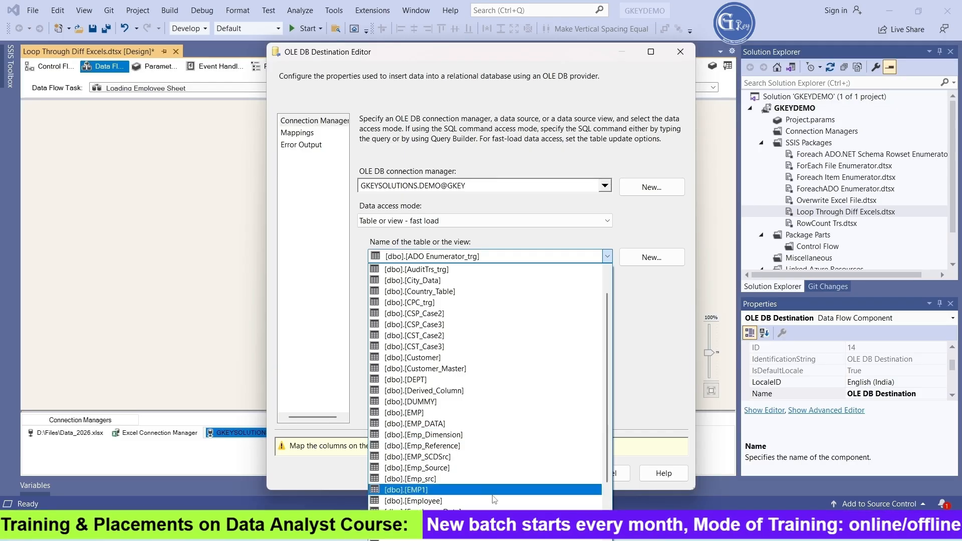
left_click(476, 511)
left_click(399, 412)
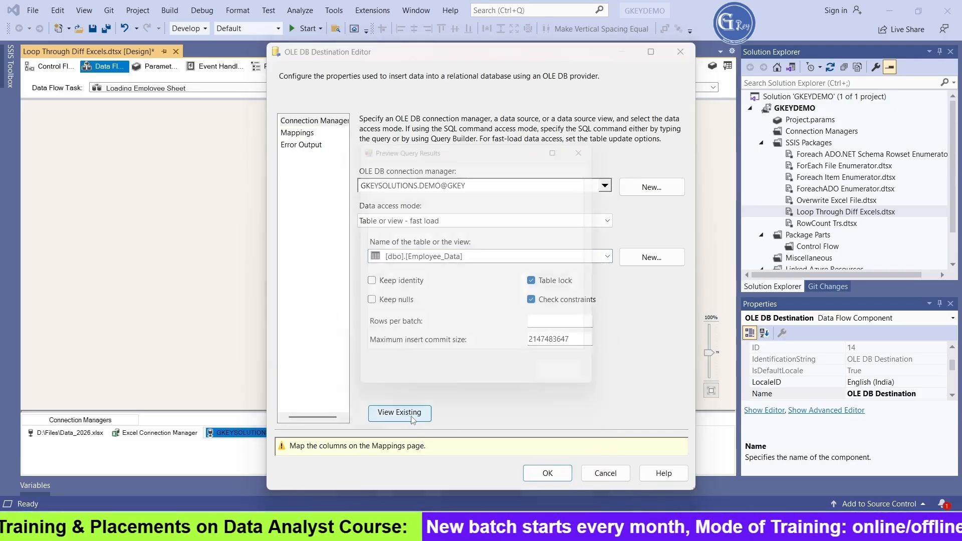
left_click(573, 386)
left_click(297, 133)
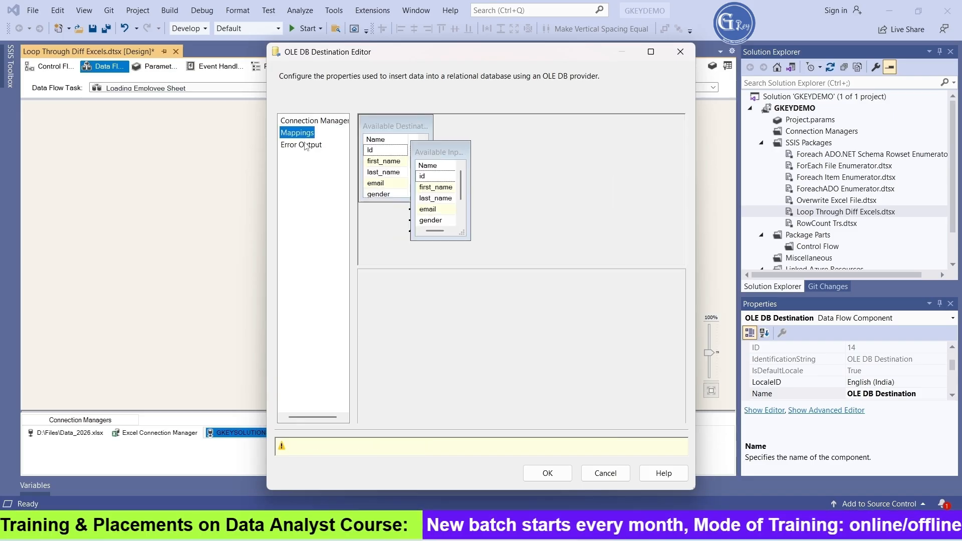
left_click(547, 447)
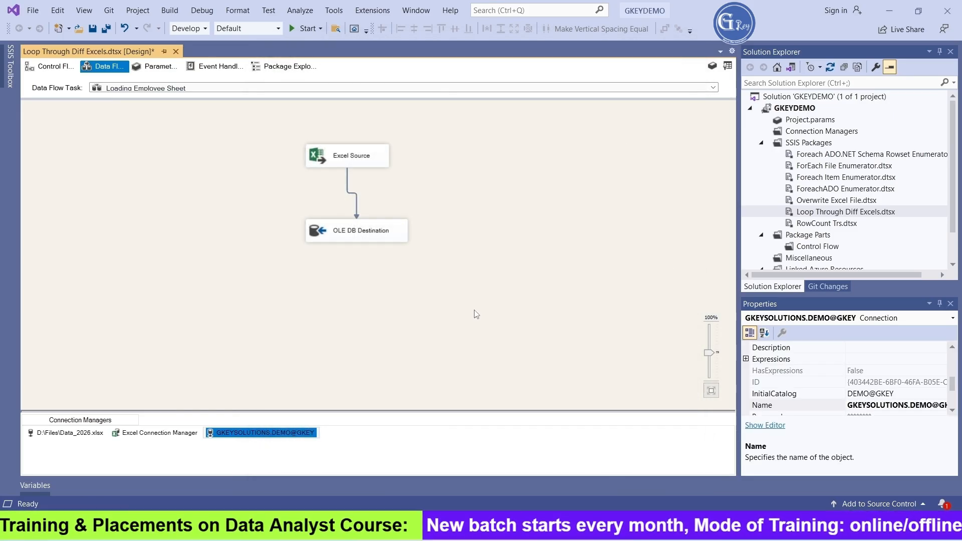
- Open the data flow of Loading City Sheet and set the SheetName variable's value to City$
left_click(50, 66)
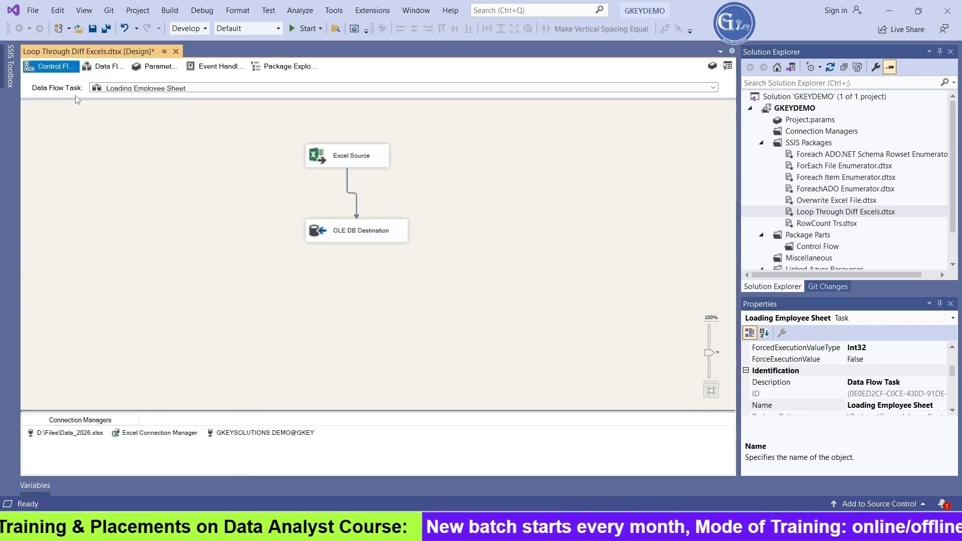
double_click(464, 285)
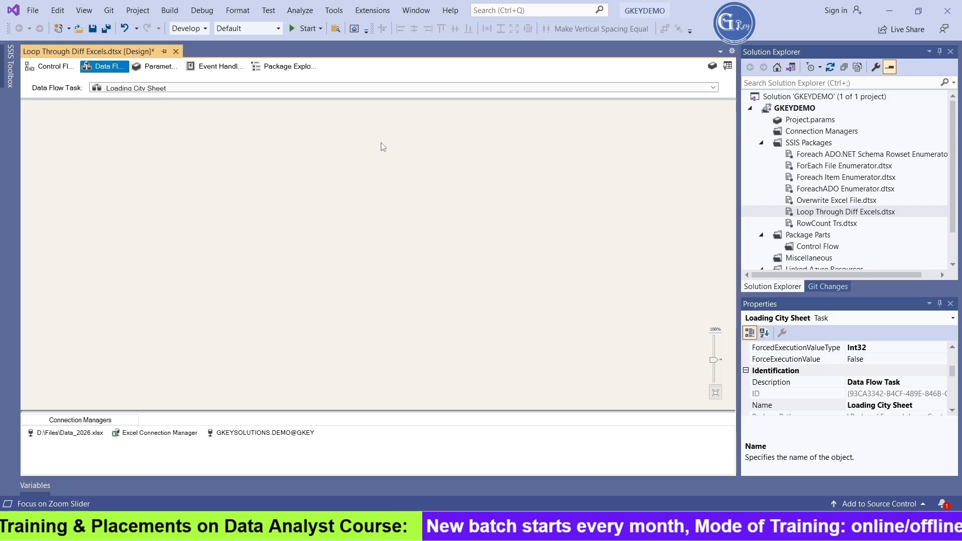
right_click(366, 136)
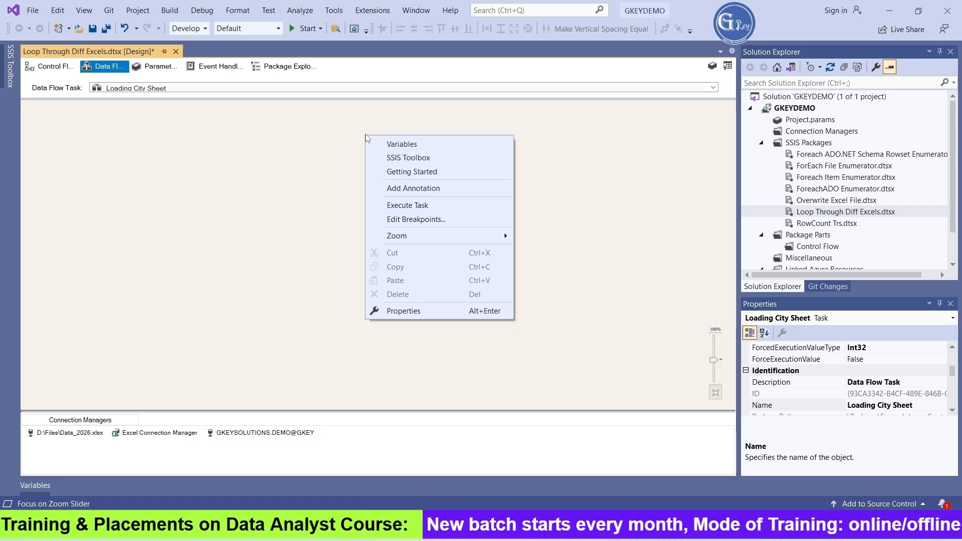
left_click(396, 144)
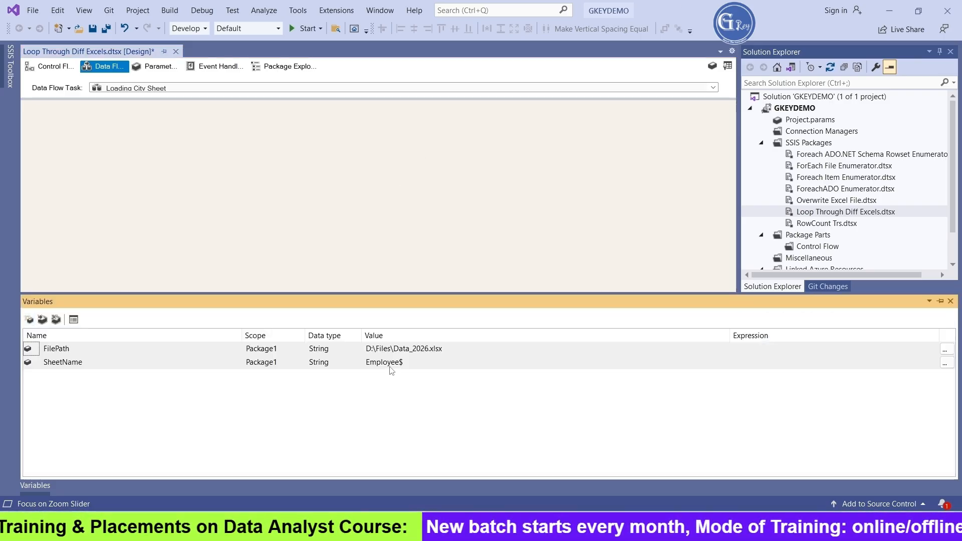
left_click(392, 364)
left_click(395, 362)
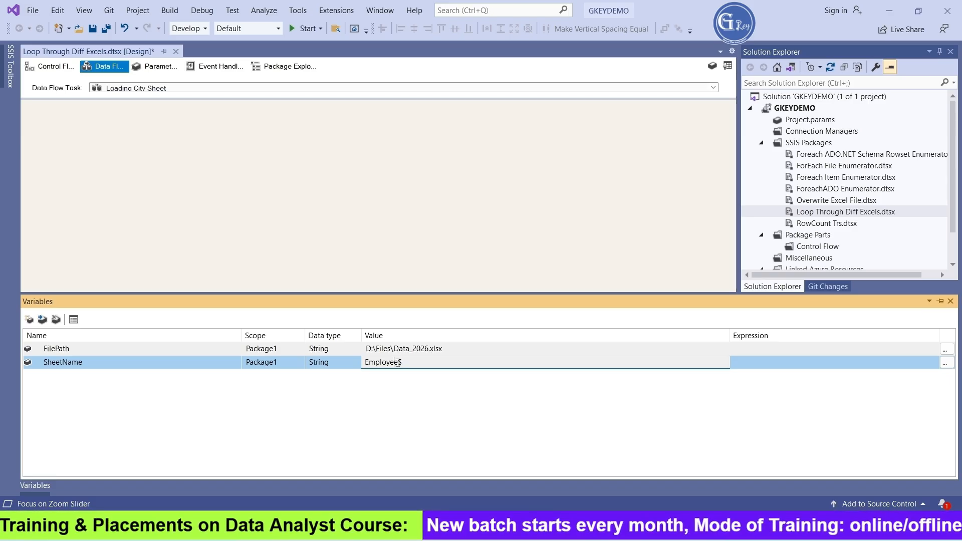
left_click_drag(399, 362, 362, 361)
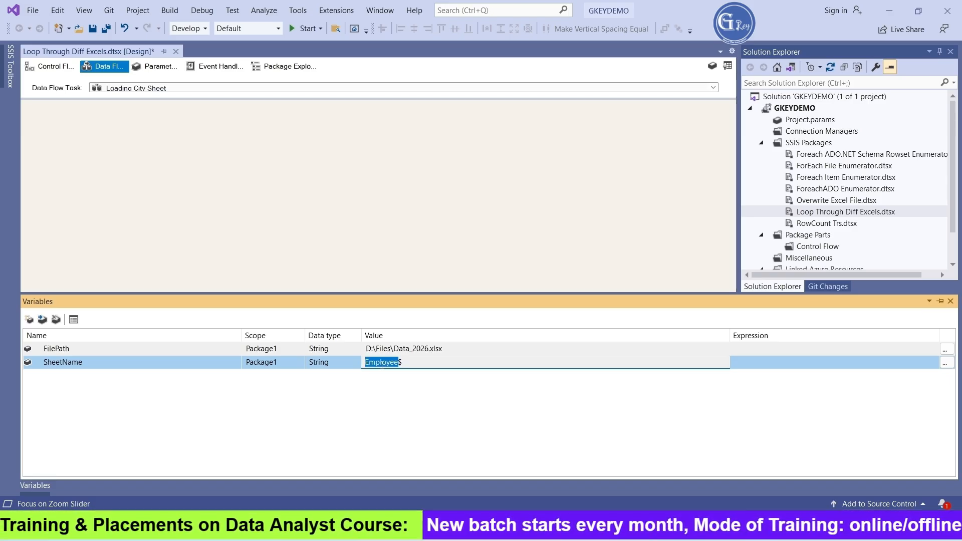
type("City$")
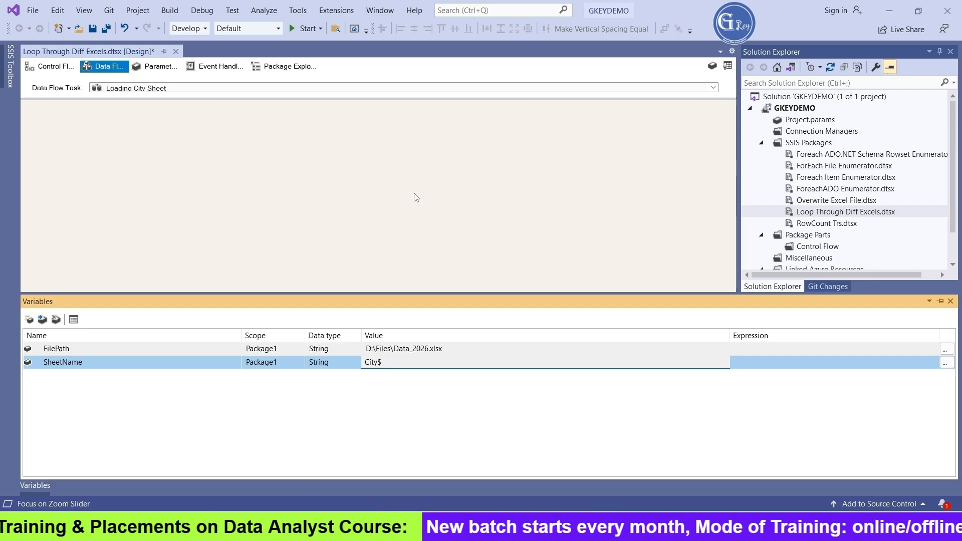
left_click(414, 197)
- Add an Excel Source and an OLE DB Destination below it to the data flow of Loading City Sheet
left_click(11, 75)
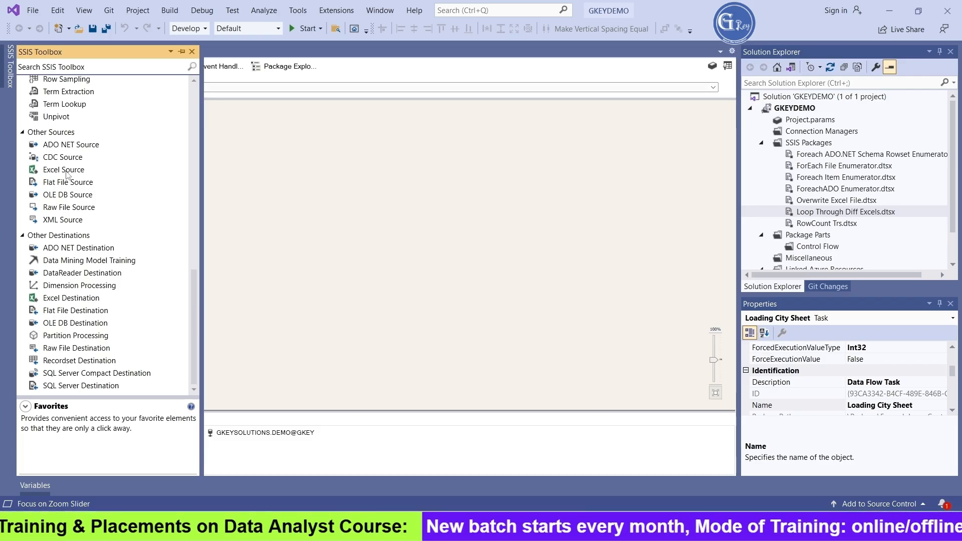
left_click_drag(66, 173, 209, 212)
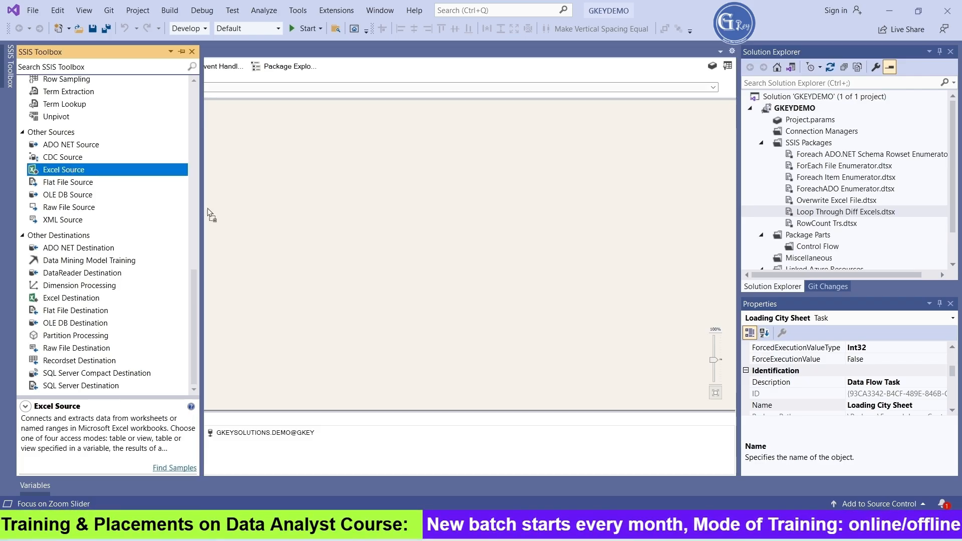
left_click(10, 69)
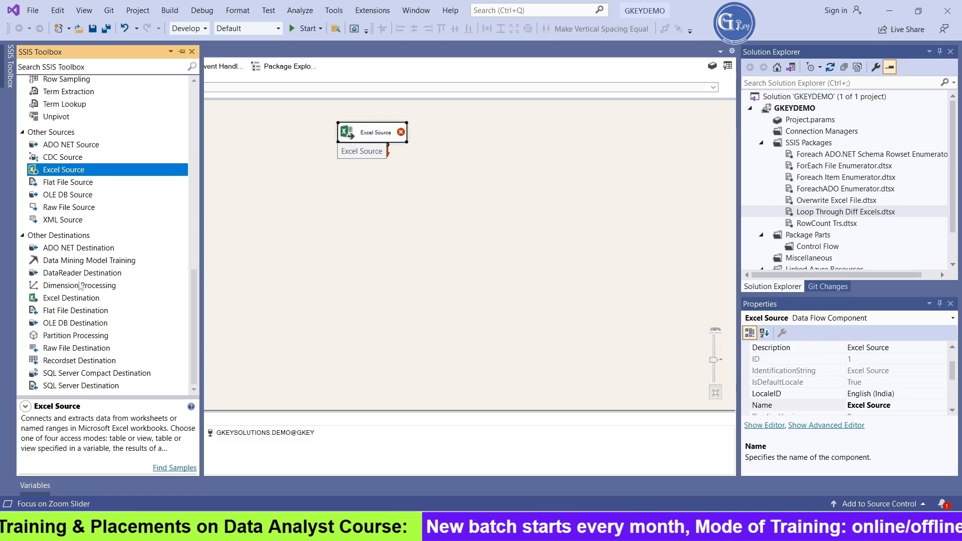
left_click_drag(69, 326, 357, 192)
- Configure the Excel Source to read the table name from the variable User::SheetName and preview the sheet's rows
double_click(365, 140)
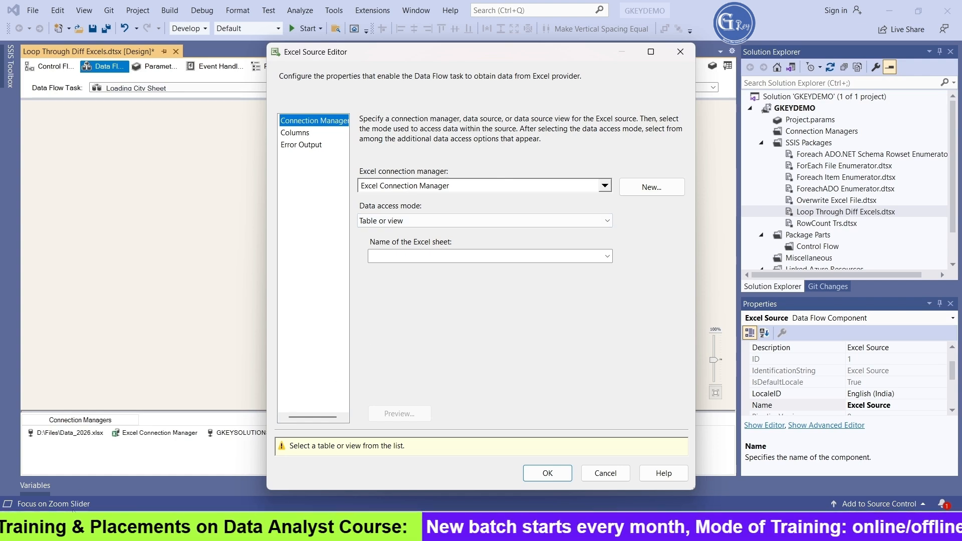
left_click(588, 222)
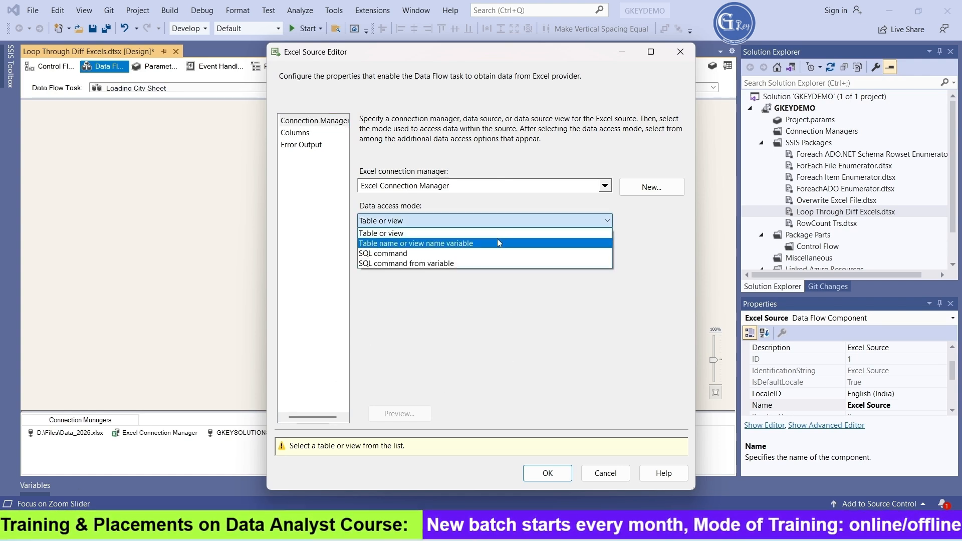
left_click(495, 243)
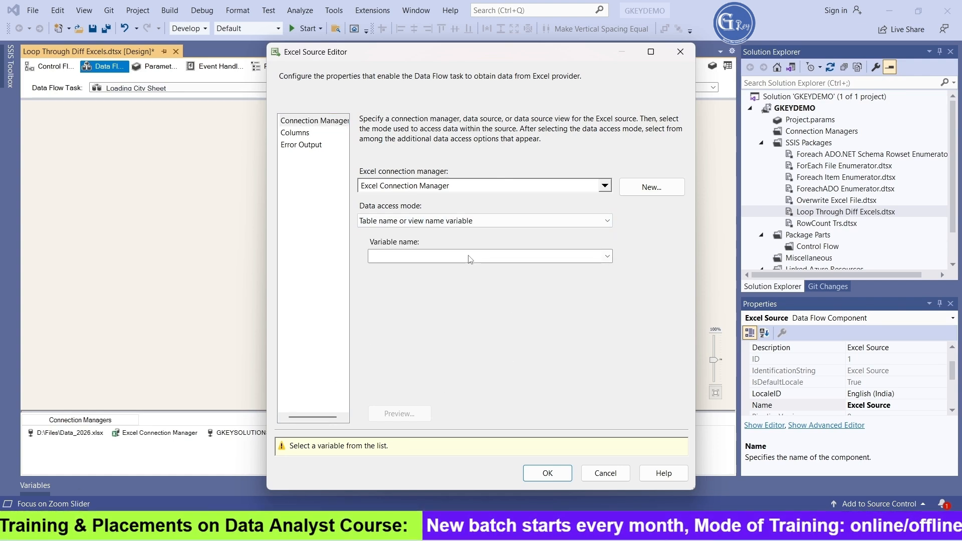
left_click(481, 256)
left_click(444, 280)
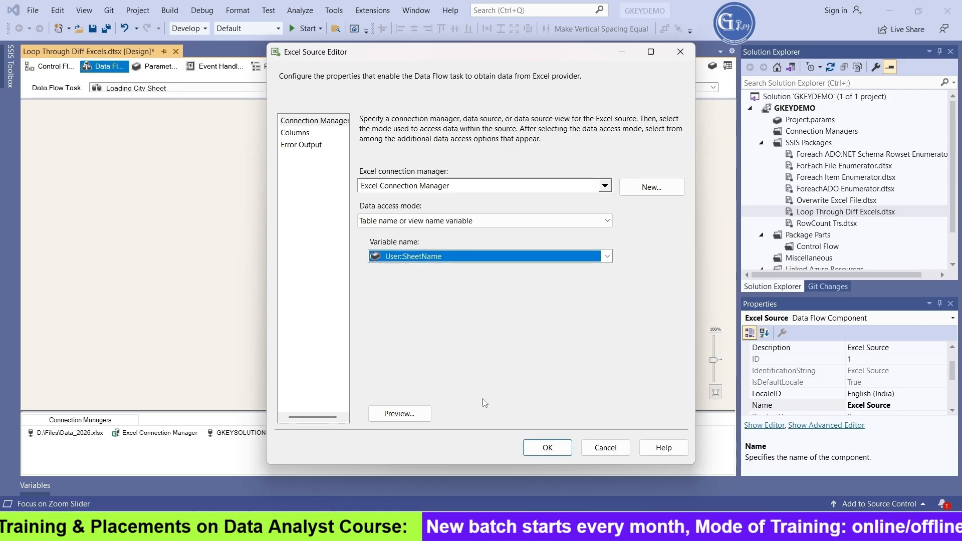
left_click(416, 417)
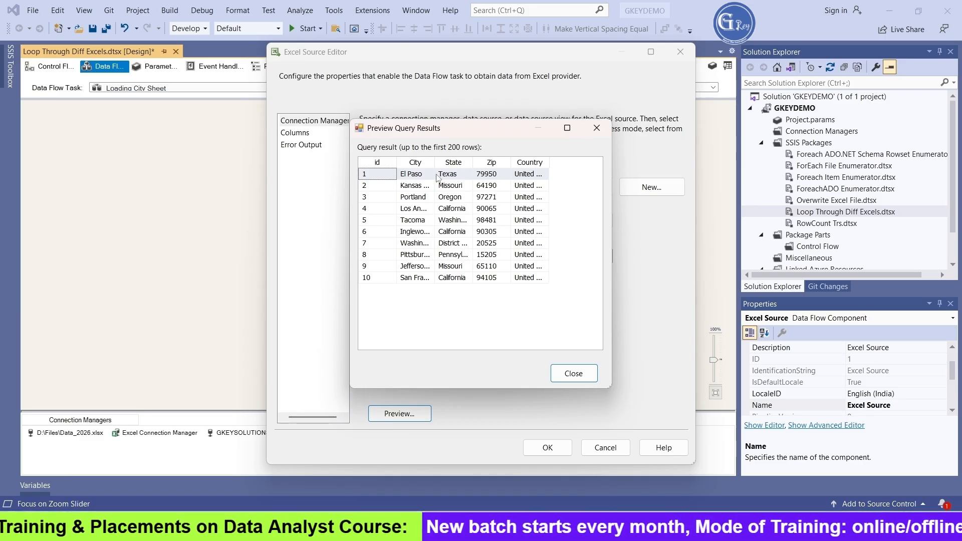
left_click(585, 375)
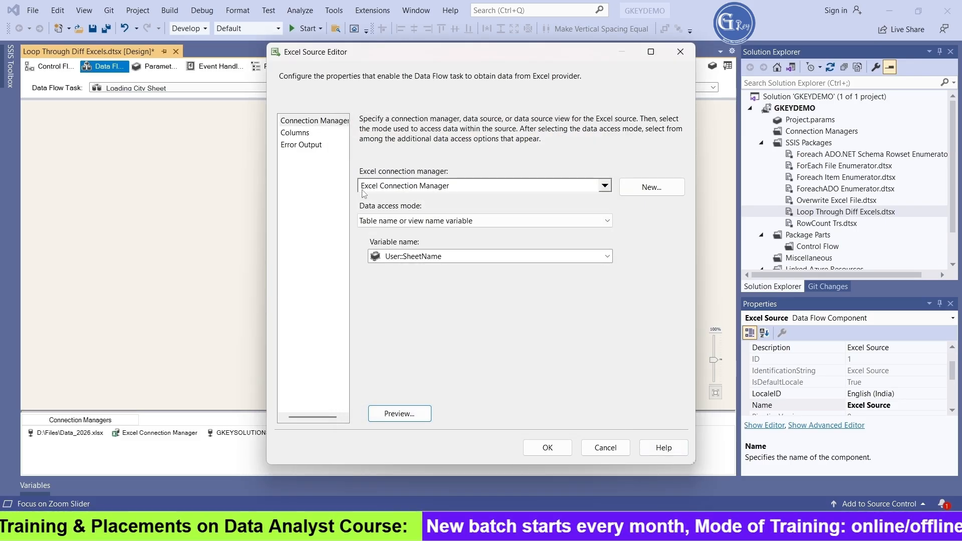
left_click(558, 449)
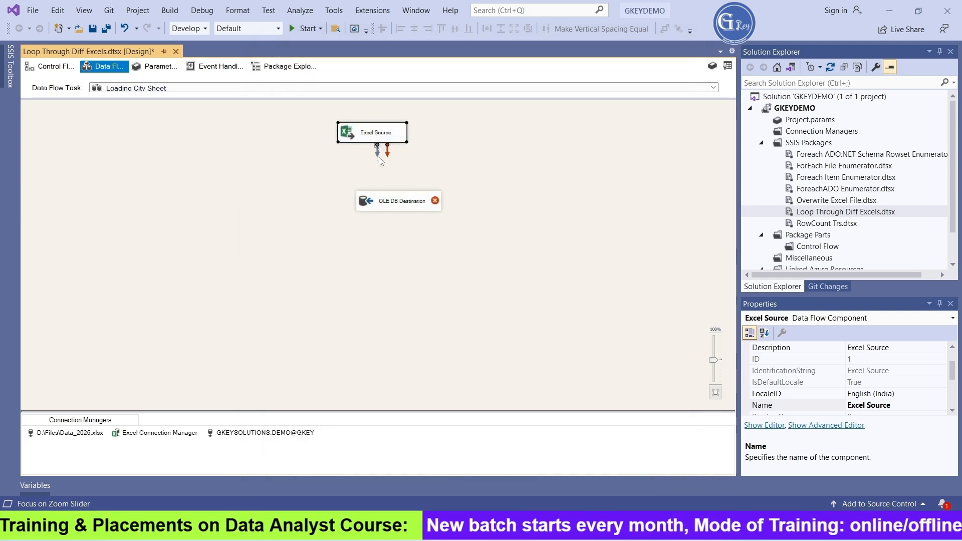
- Connect the Excel Source to the OLE DB Destination, choose [dbo].[City_Data] as the destination table, and apply the column mappings
left_click_drag(381, 160, 399, 208)
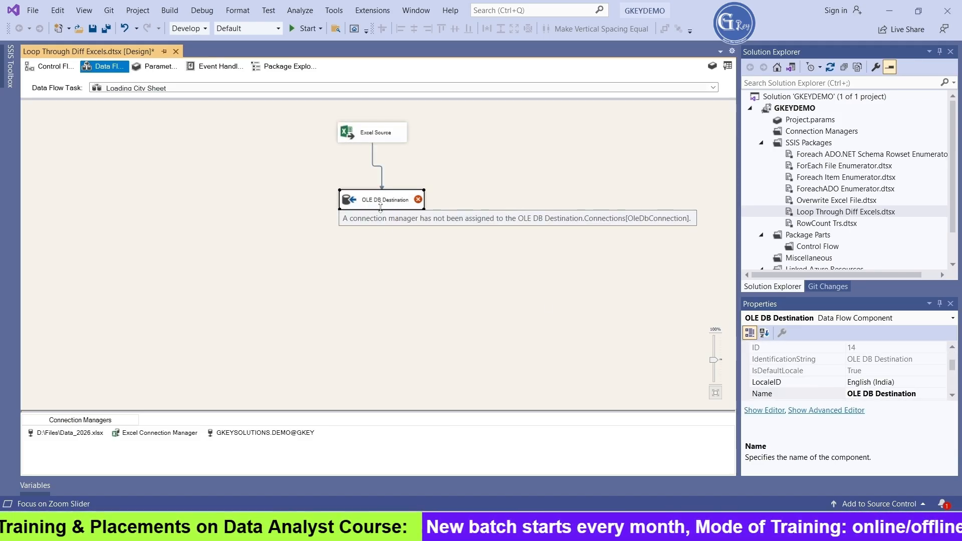
double_click(380, 203)
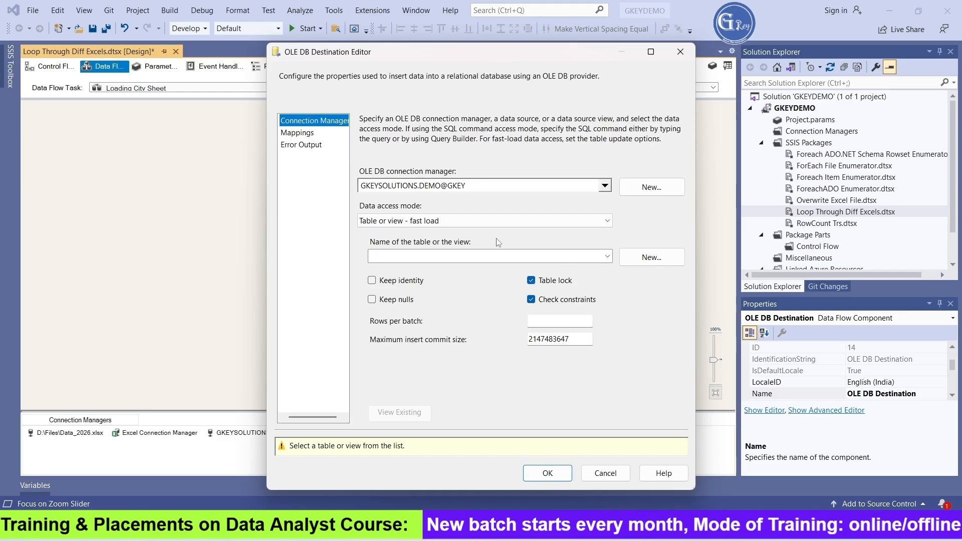
left_click(532, 261)
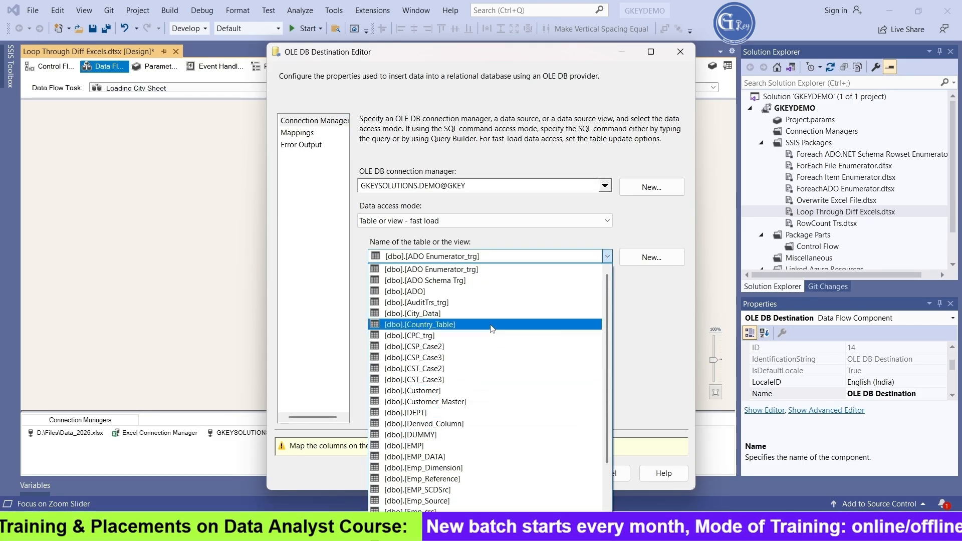
left_click(462, 314)
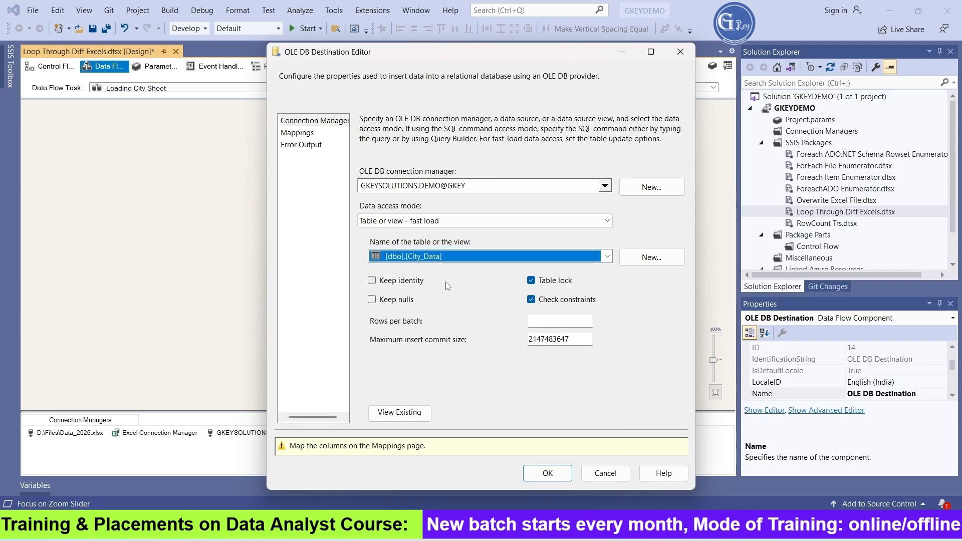
left_click(298, 133)
left_click(547, 447)
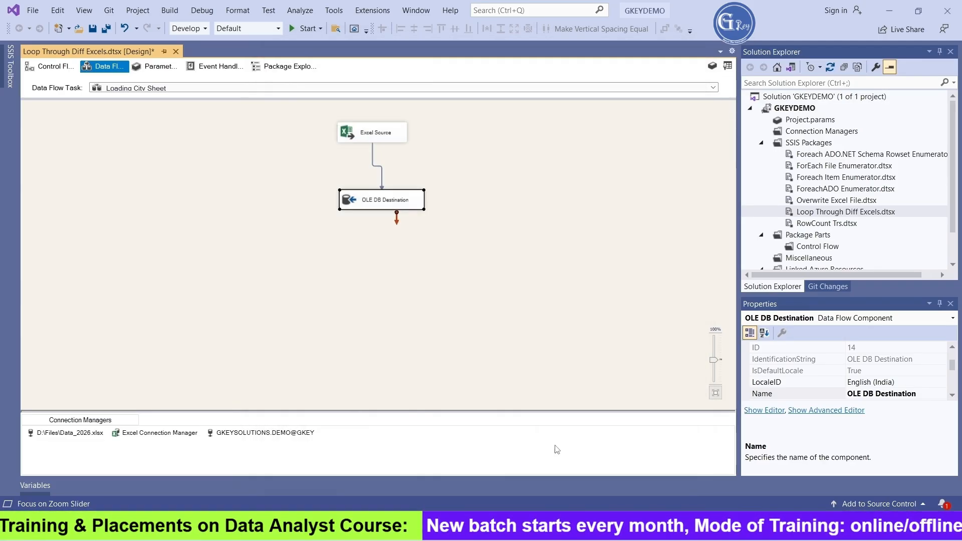
left_click(392, 325)
- Return to the package's control flow and review the FilePath and SheetName variables
left_click(50, 69)
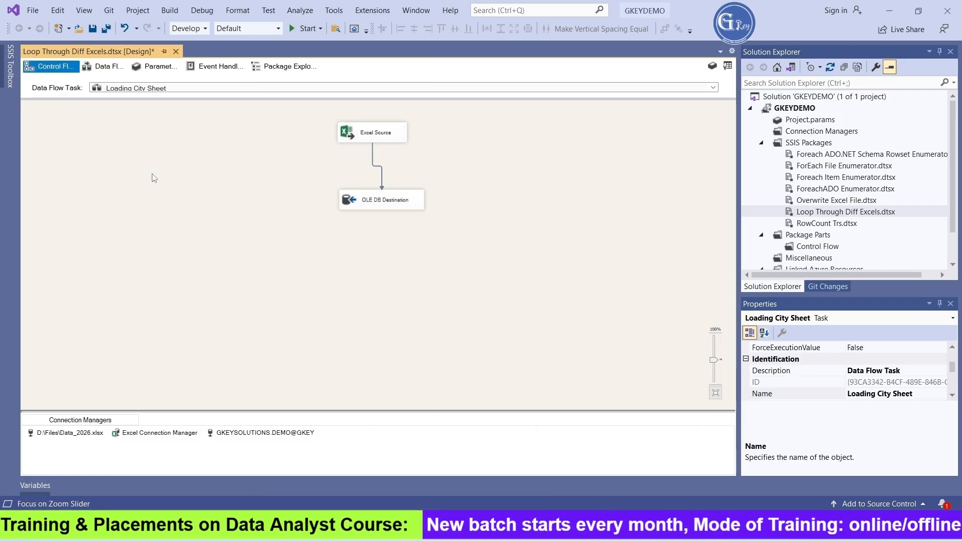
left_click_drag(379, 280, 376, 284)
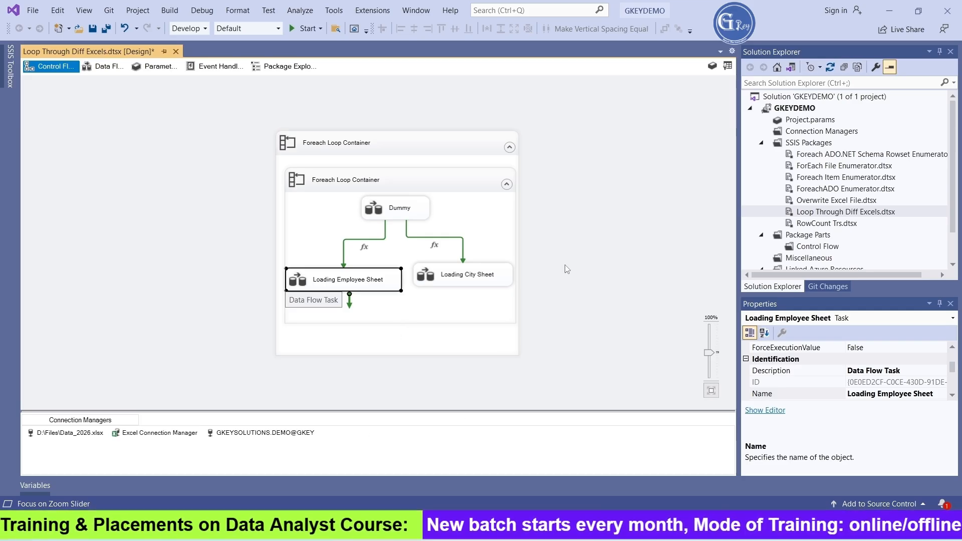
right_click(569, 168)
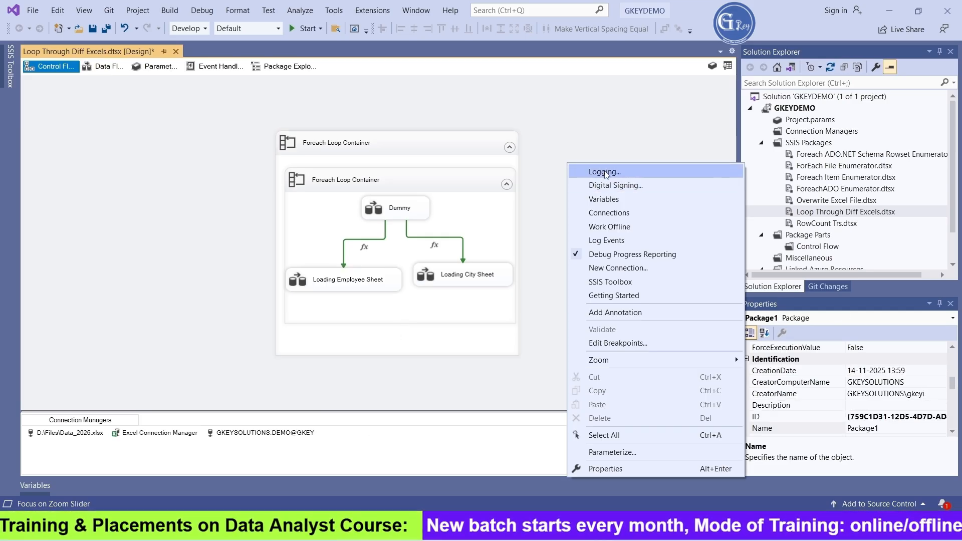
left_click(611, 201)
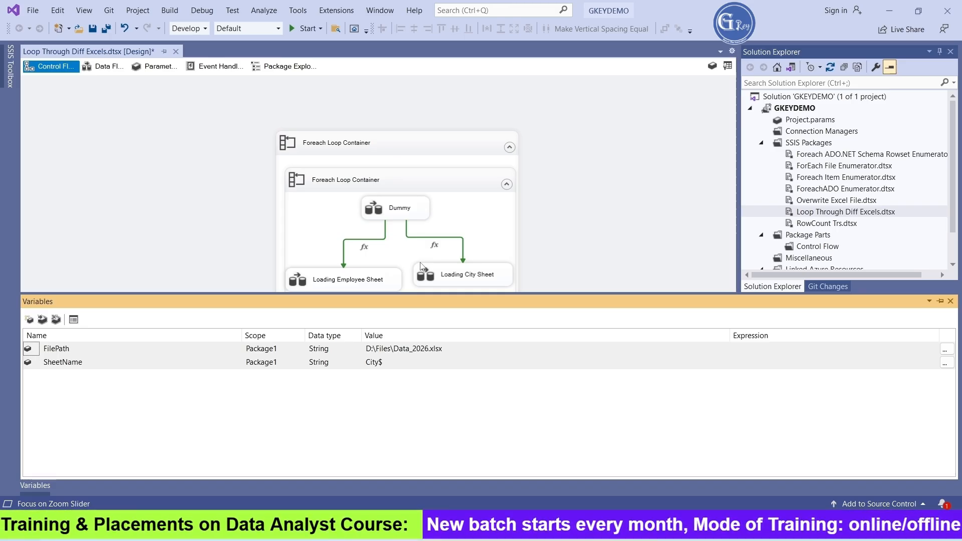
left_click(629, 267)
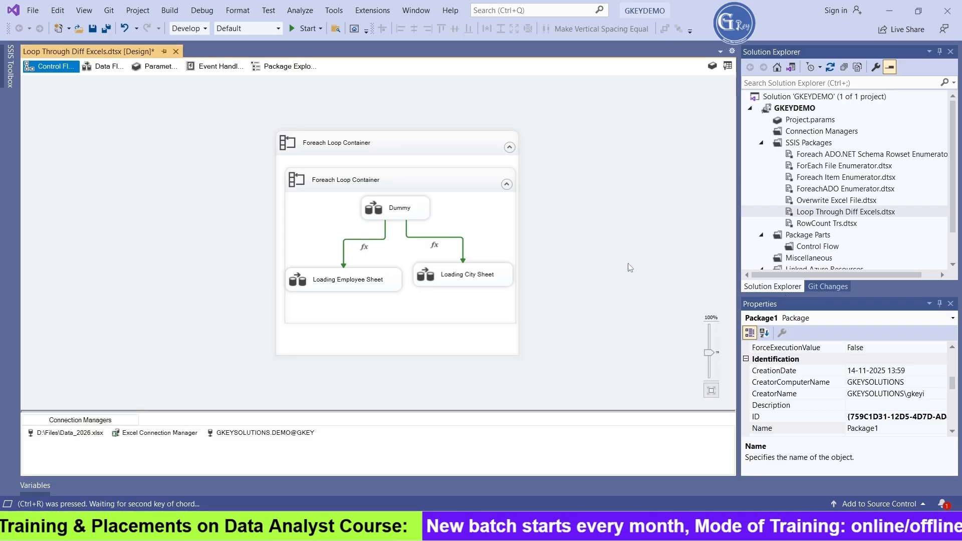
- Set DelayValidation to True for the Dummy and Loading Employee Sheet data flow tasks
left_click(396, 213)
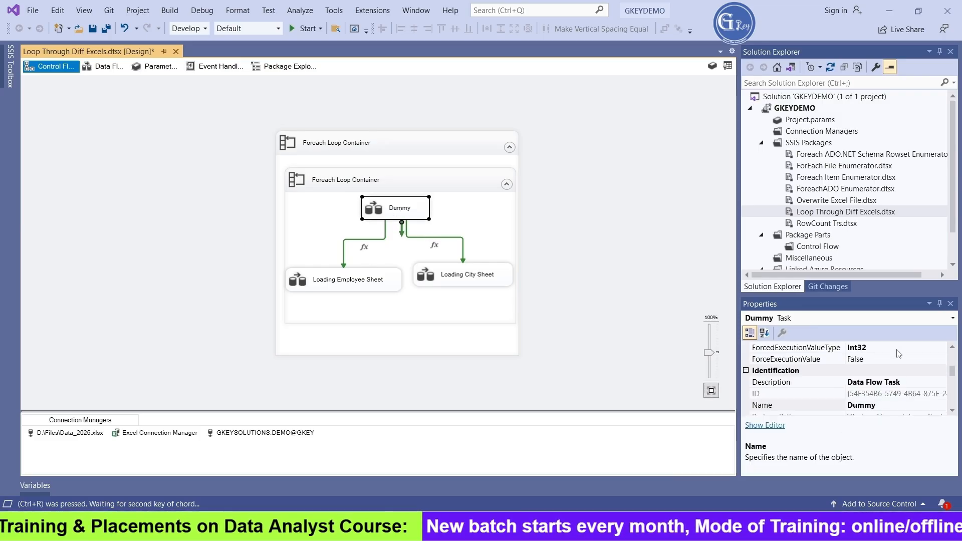
left_click(941, 362)
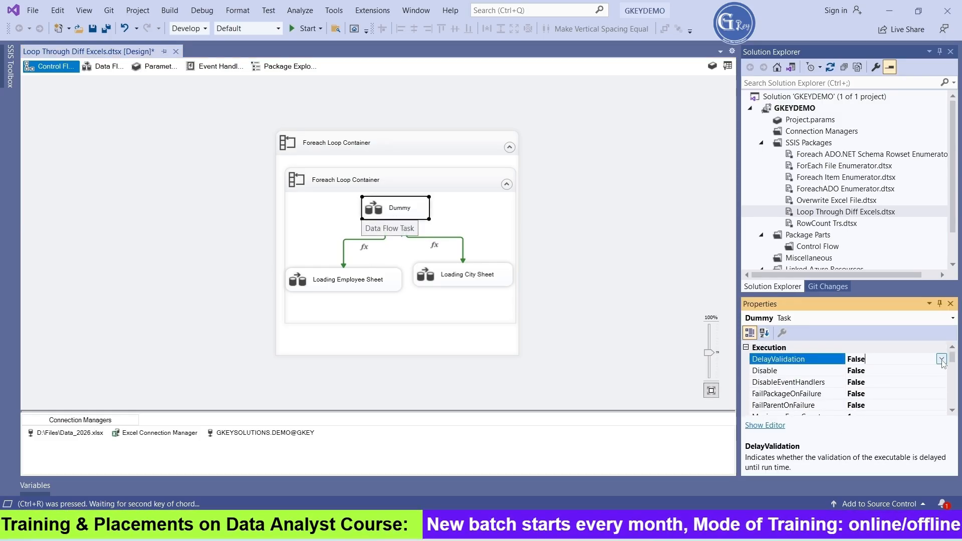
left_click(941, 359)
left_click(862, 375)
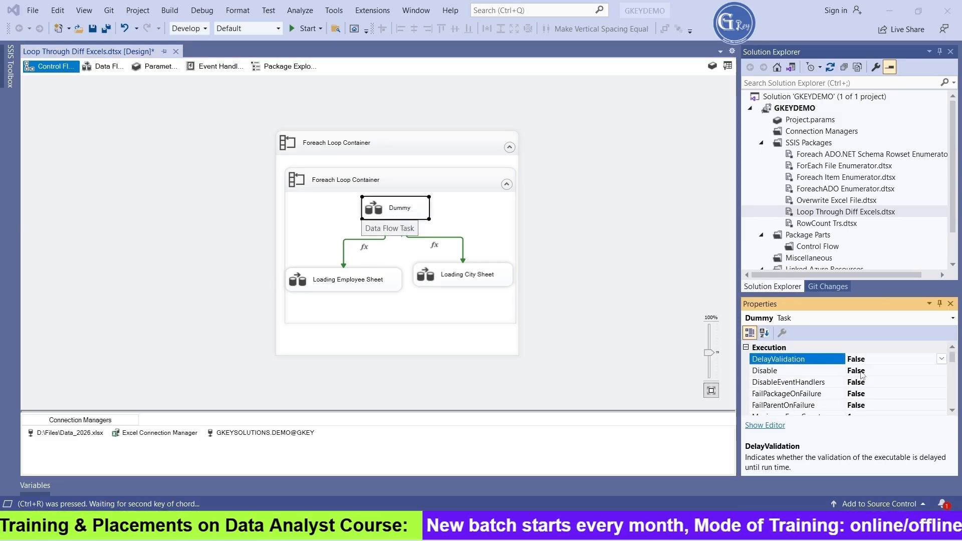
left_click(357, 286)
left_click(918, 357)
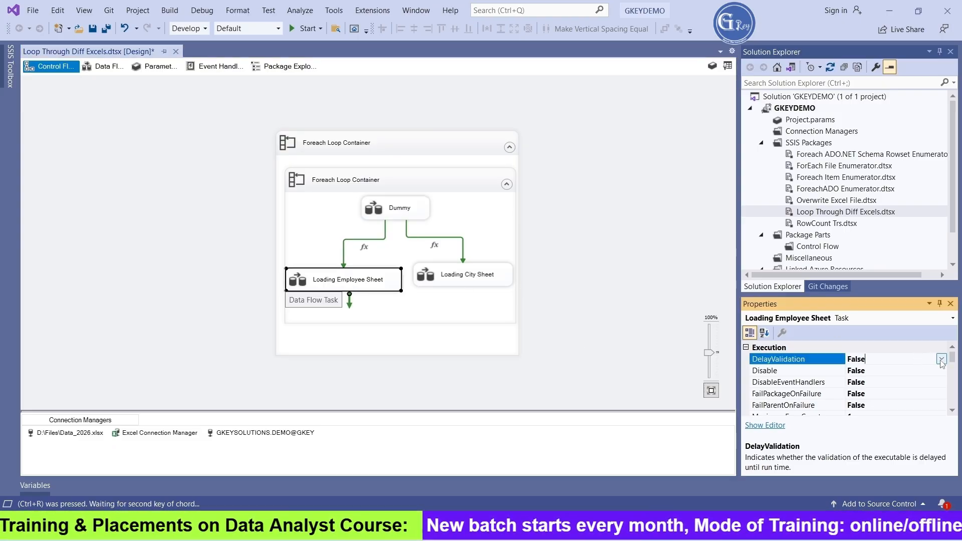
left_click(941, 358)
left_click(871, 370)
- Set DelayValidation to True for the Loading City Sheet data flow task
left_click(494, 282)
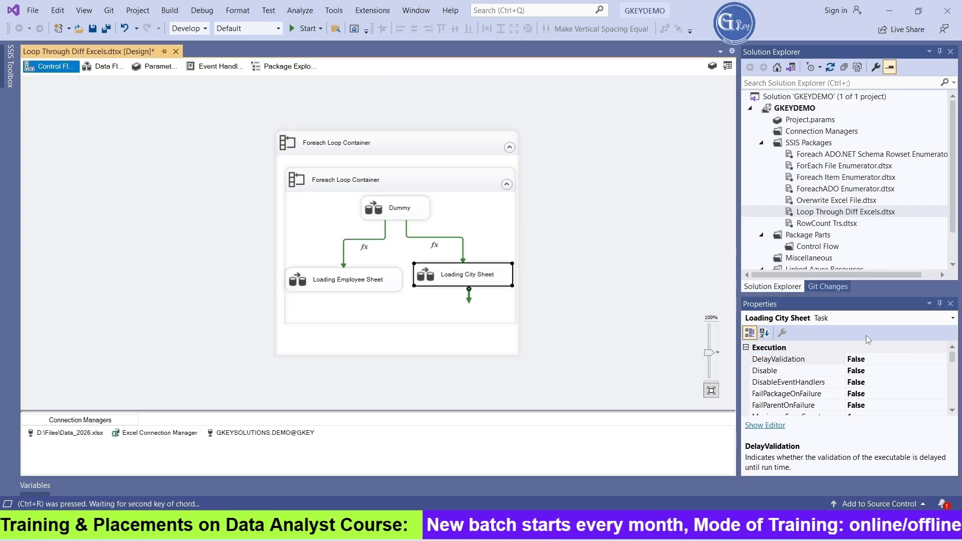
left_click(887, 361)
left_click(941, 359)
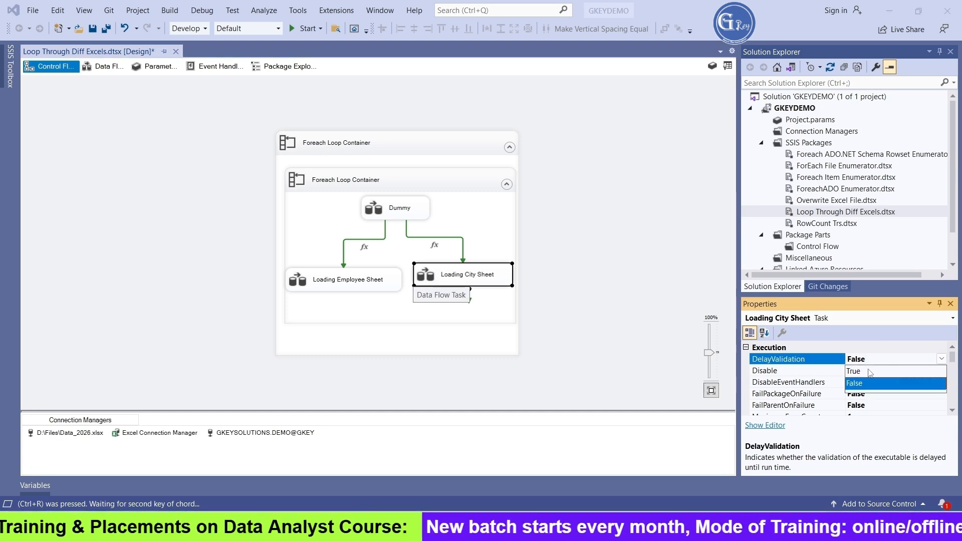
left_click(871, 372)
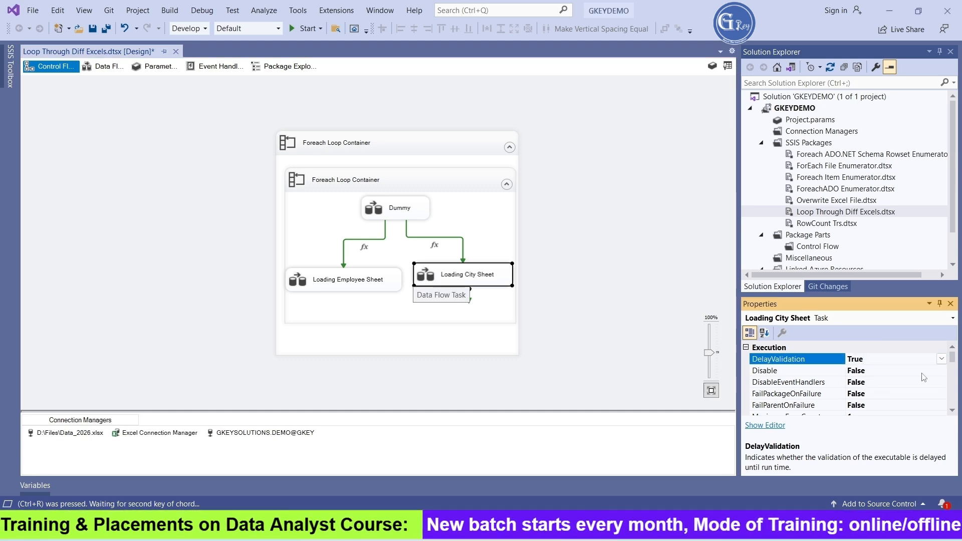
left_click(590, 340)
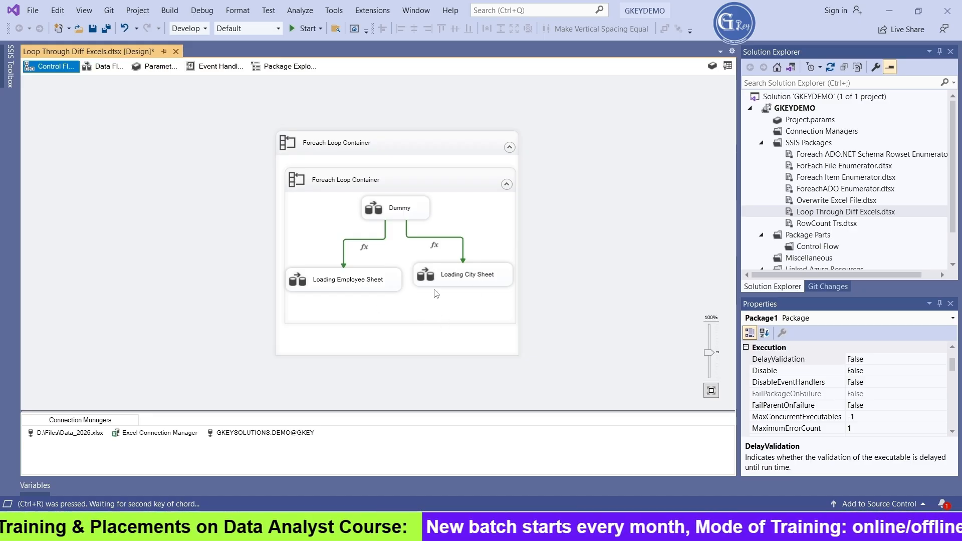
- Copy the full ConnectionString value of the D:\Files\Data_2026.xlsx connection manager
left_click(92, 433)
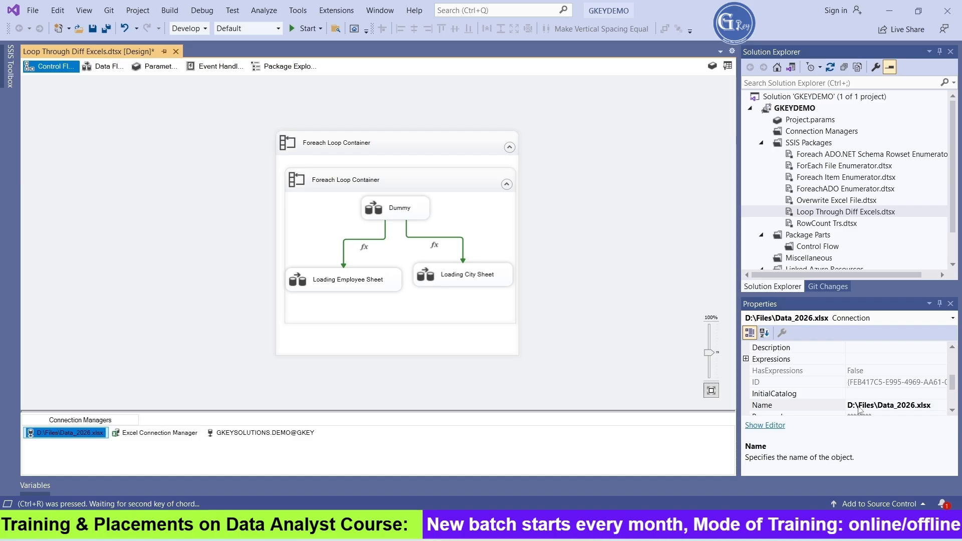
scroll(874, 407, "down", 1)
scroll(901, 382, "up", 1)
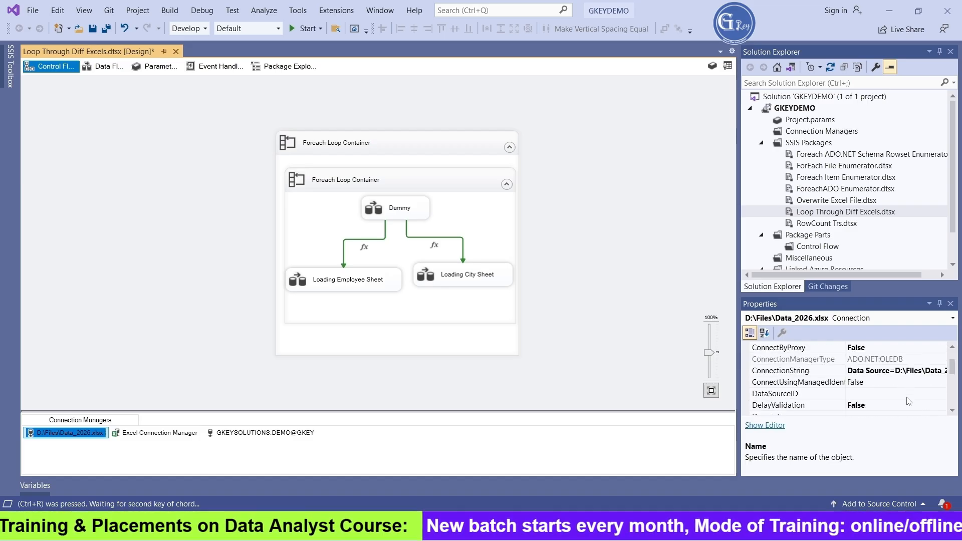
left_click(902, 371)
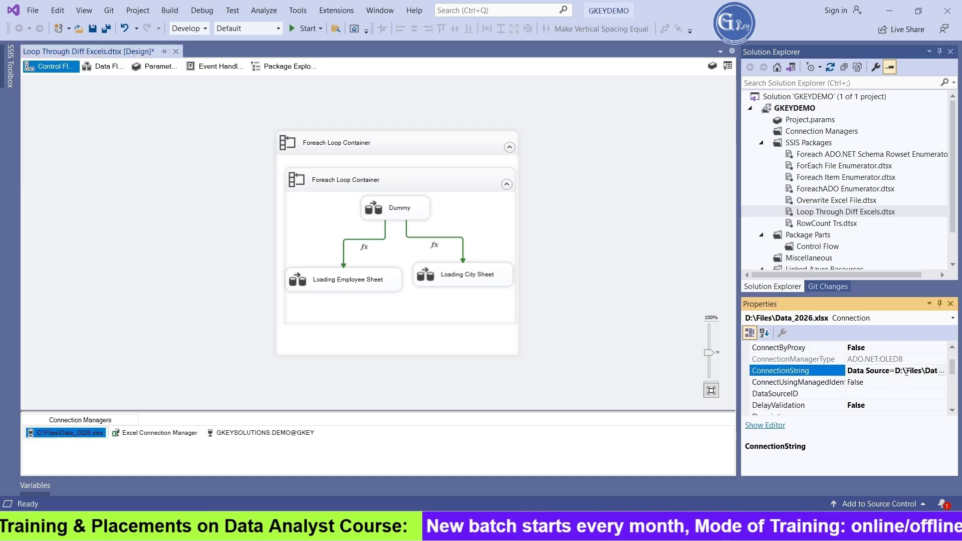
key("ctrl+a")
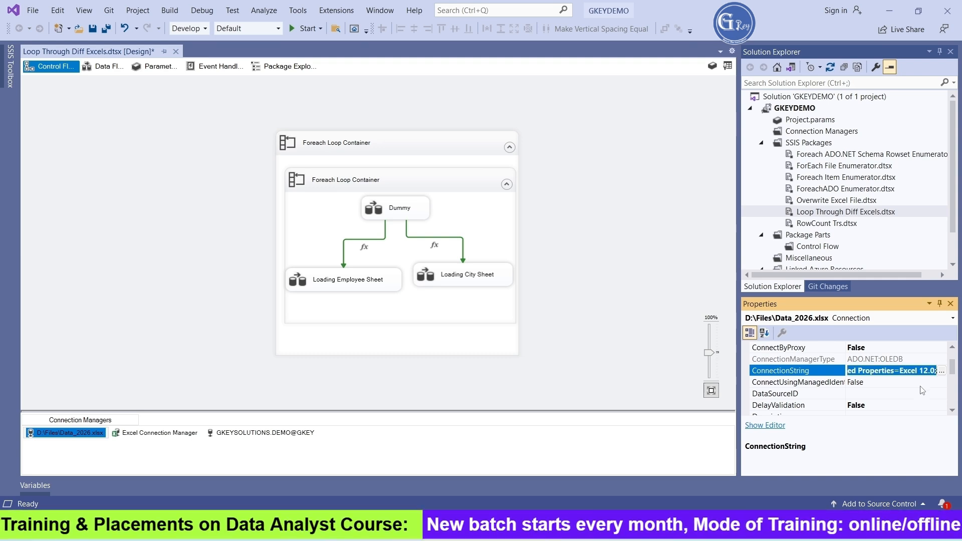
- Add a ConnectionString property expression to the D:\Files\Data_2026.xlsx connection manager and open its expression builder
scroll(871, 397, "down", 1)
left_click(866, 393)
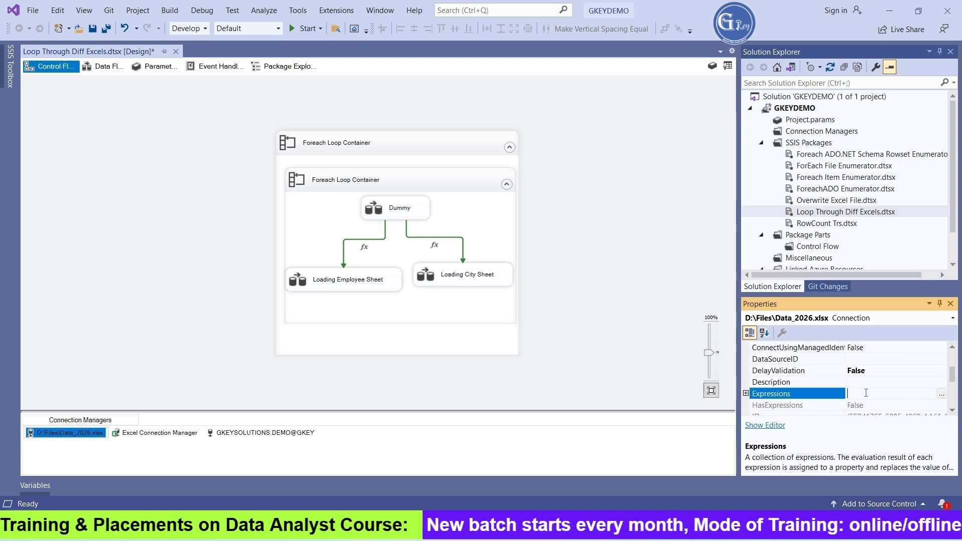
left_click(941, 394)
left_click(452, 208)
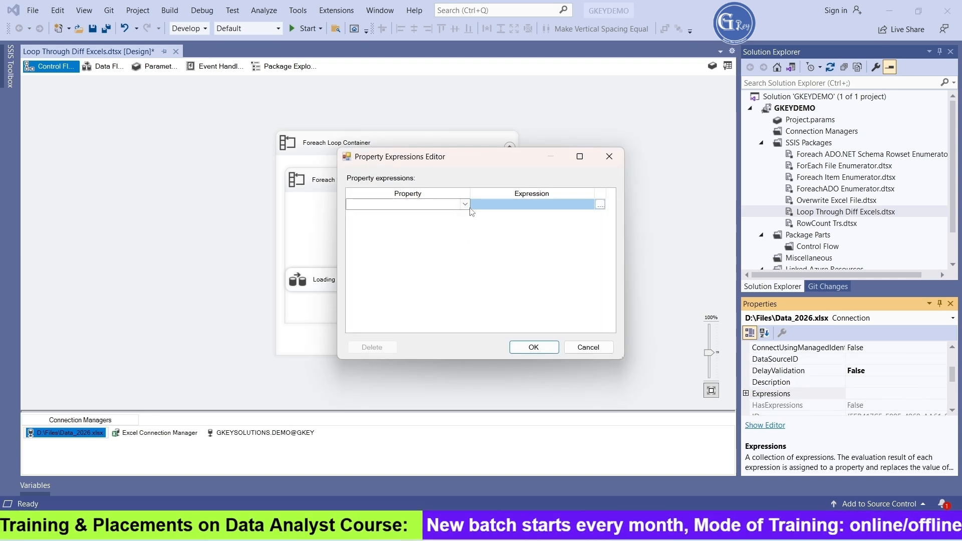
left_click(466, 206)
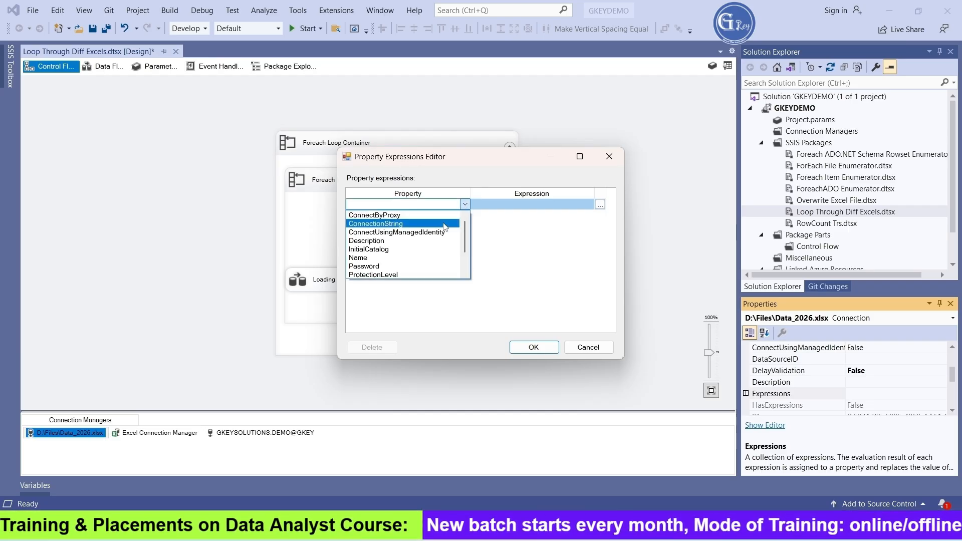
left_click(409, 224)
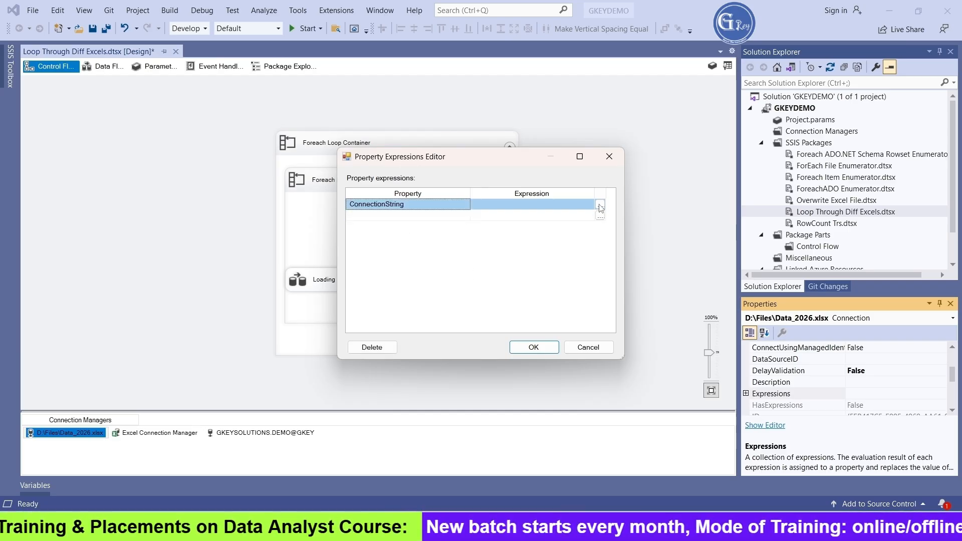
left_click(600, 205)
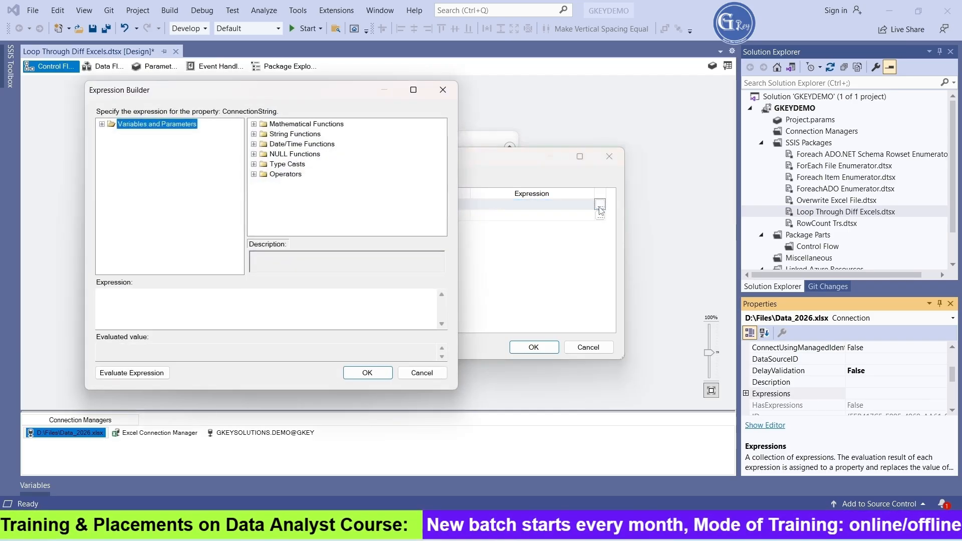
- Enter the copied connection string in double quotes as the ConnectionString expression, using a maximized expression builder
left_click(418, 89)
left_click(559, 387)
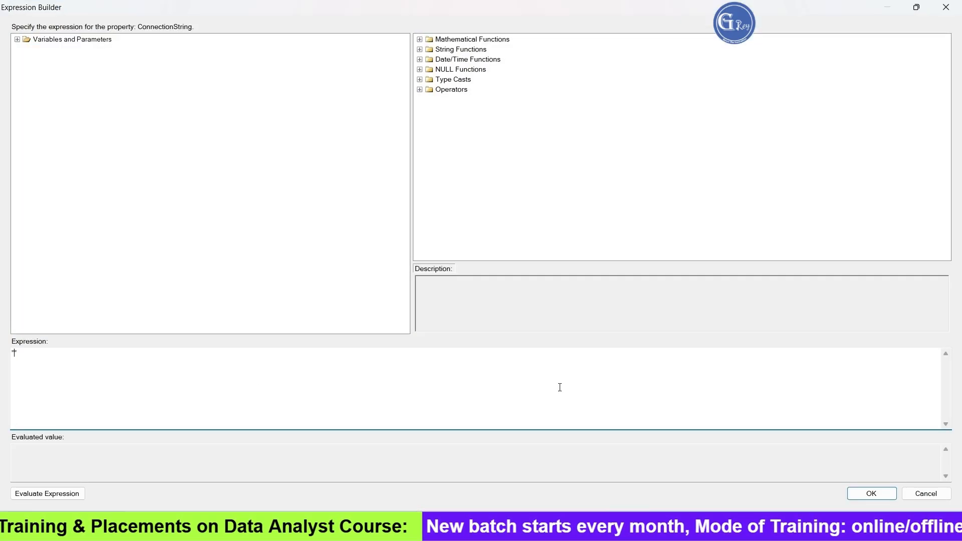
type("Data Source=D:\\Files\\Data_2026.xlsx;Provider=Microsoft.ACE.OLEDB.12.0;Extended Properties=Excel 12.0;")
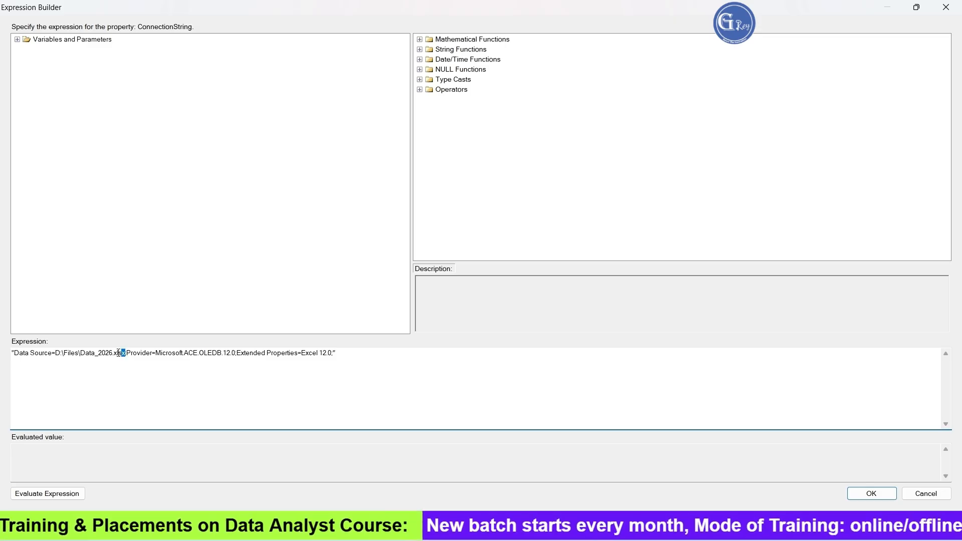
- Replace the hard-coded D:\Files\Data_2026.xlsx path in the expression with the concatenated variable "+ @[User::FilePath] +"
left_click_drag(119, 353, 56, 353)
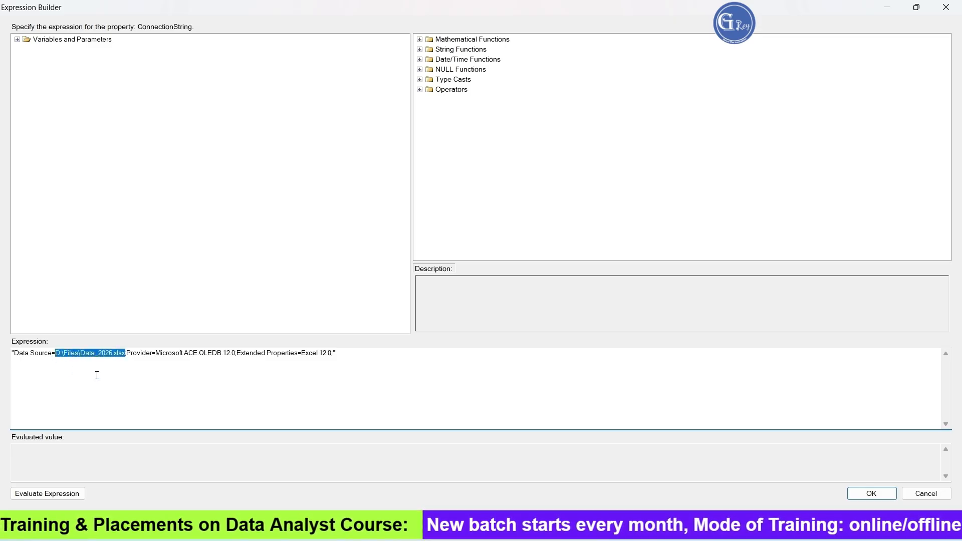
left_click(17, 39)
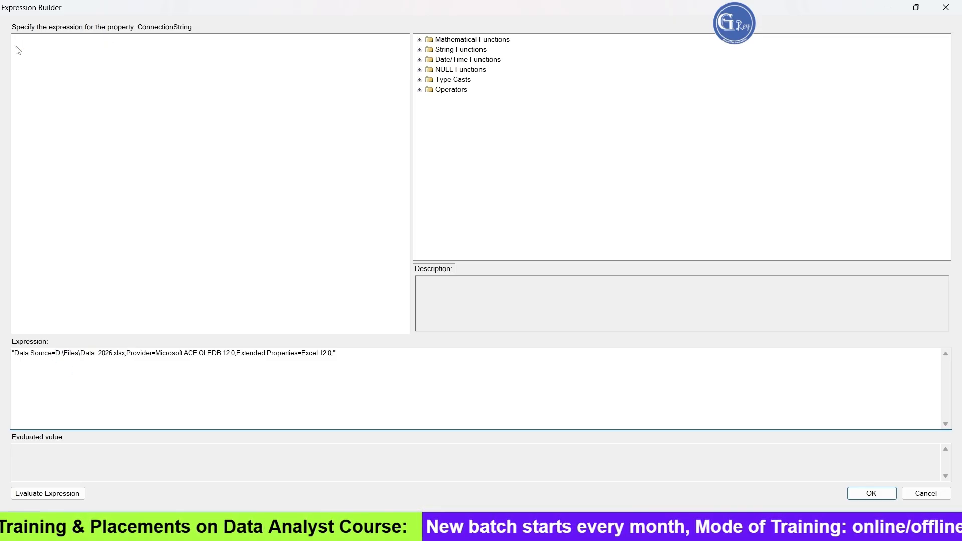
left_click_drag(126, 353, 59, 350)
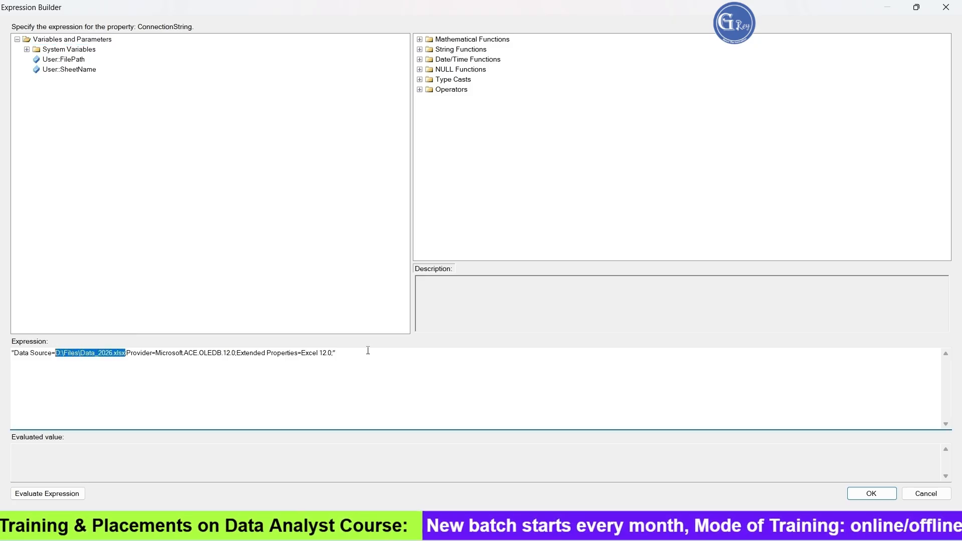
key("Delete")
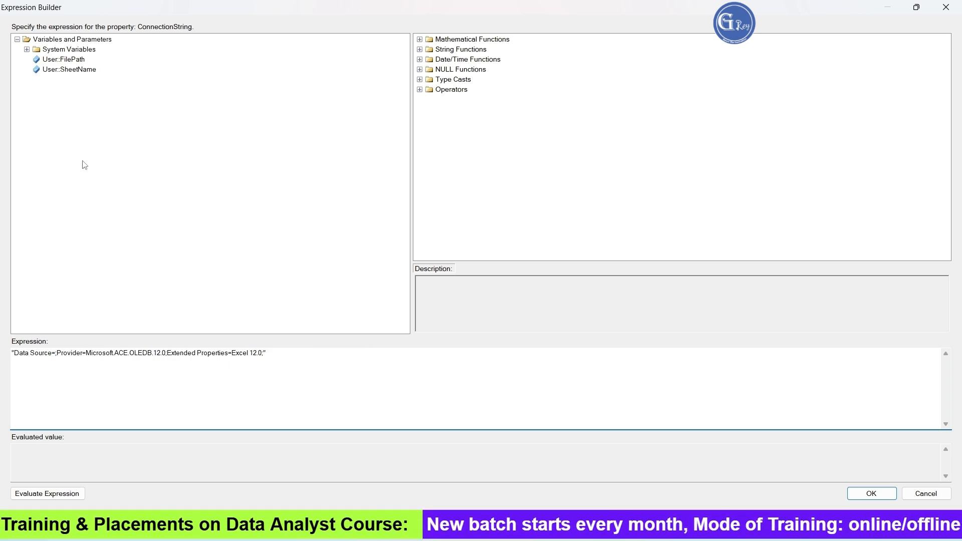
type("\"\"")
key("Left")
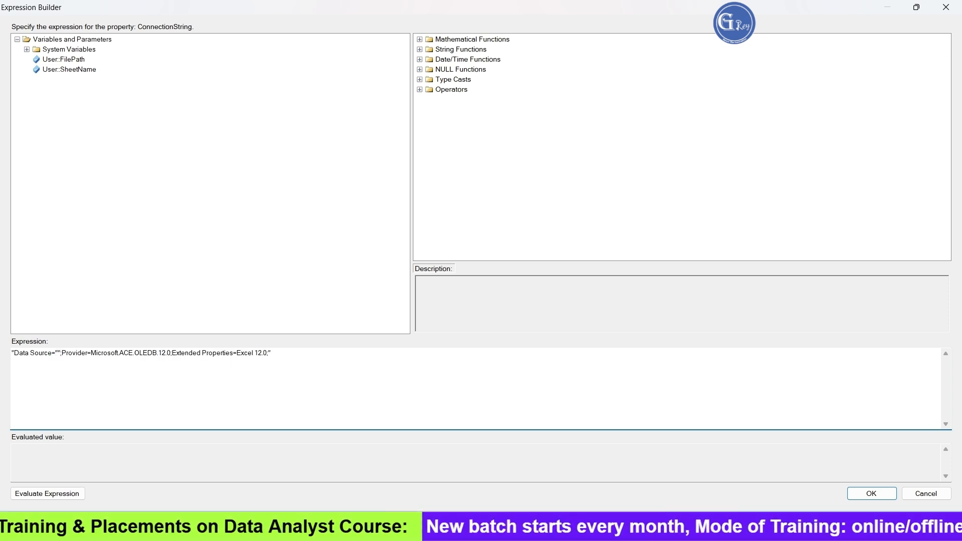
type("++")
key("Left")
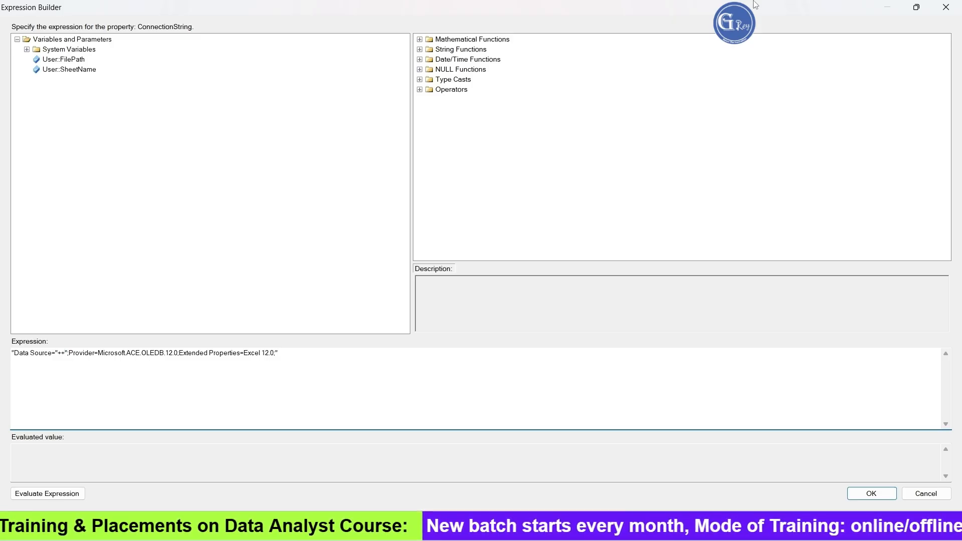
left_click_drag(69, 64, 86, 407)
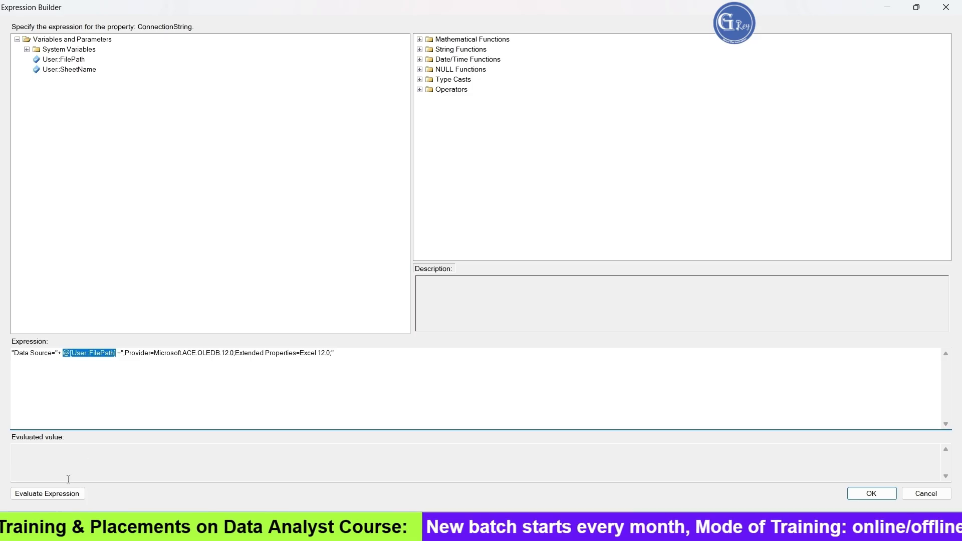
- Evaluate the ConnectionString expression and accept it for the D:\Files\Data_2026.xlsx connection manager
left_click(47, 493)
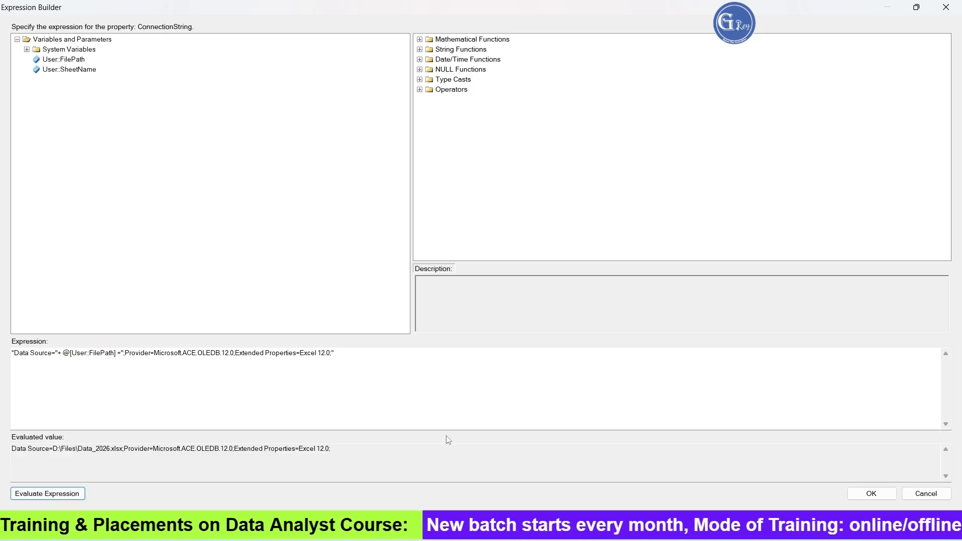
left_click(870, 493)
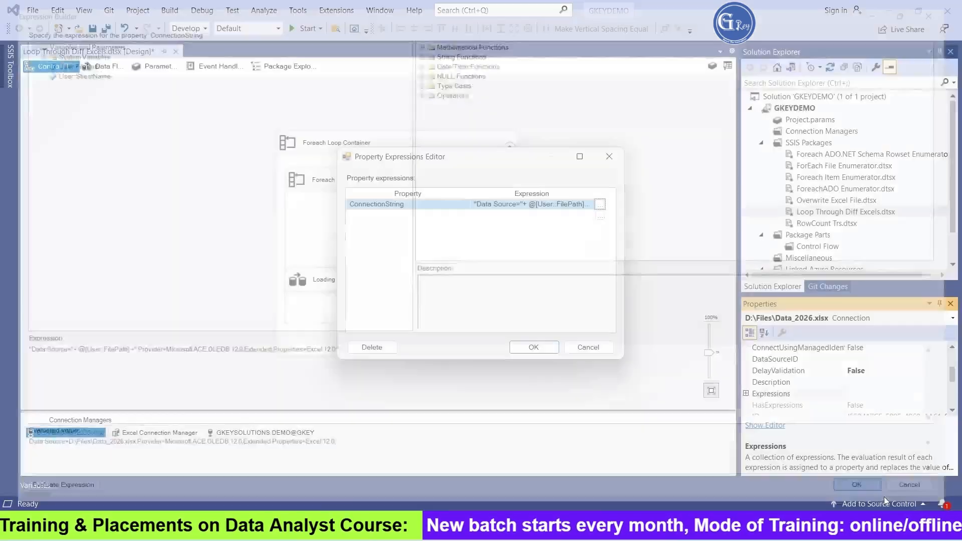
left_click(545, 341)
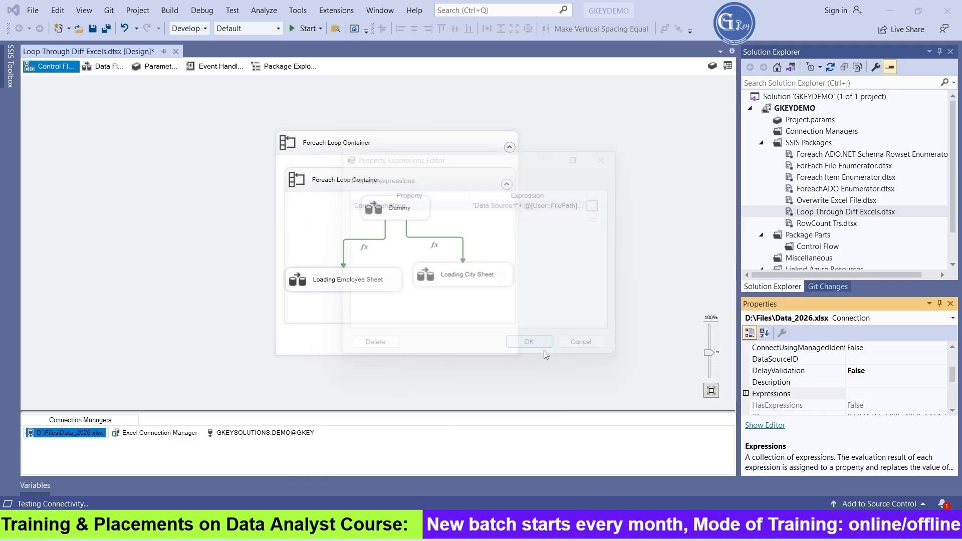
- Add an ExcelFilePath property expression to the Excel Connection Manager and open its expression builder
left_click(165, 435)
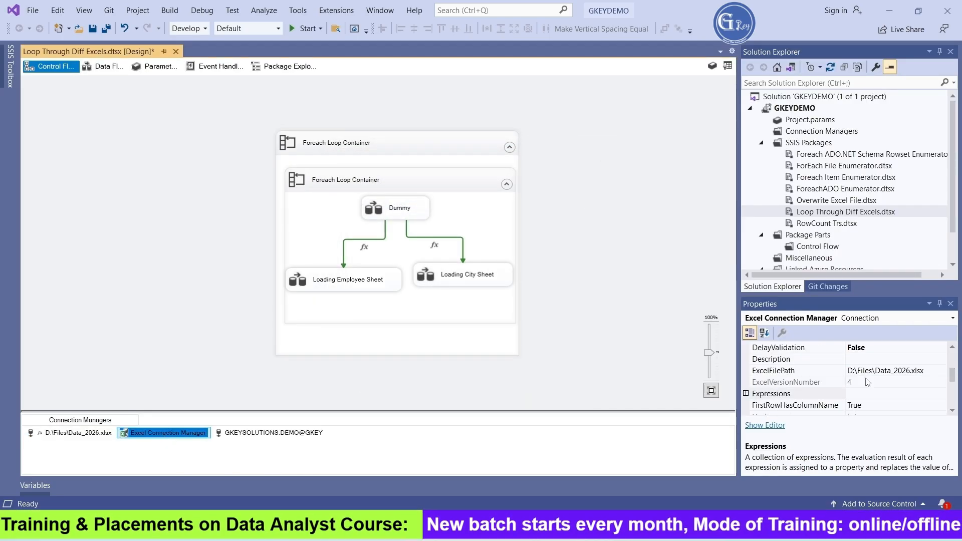
scroll(874, 400, "up", 1)
scroll(874, 402, "down", 2)
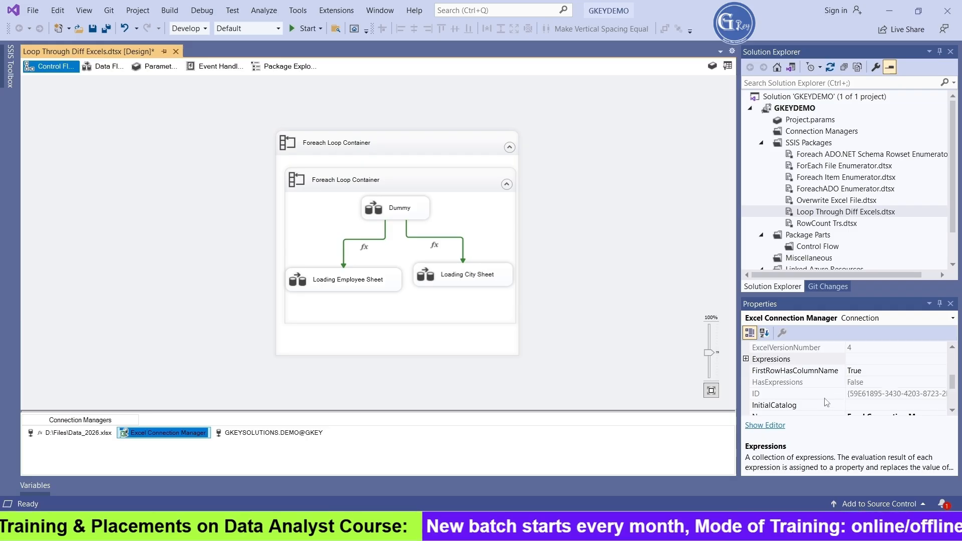
left_click(938, 359)
left_click(941, 359)
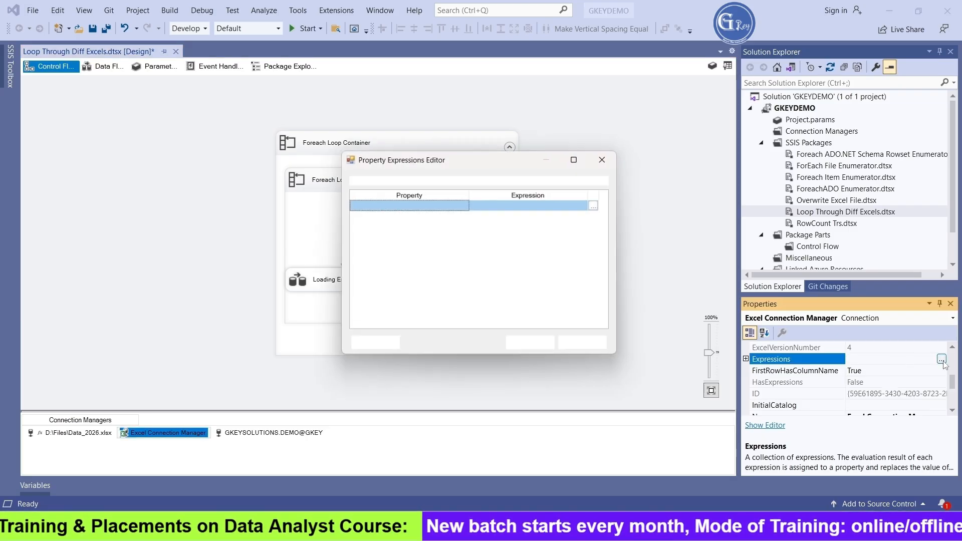
left_click(464, 207)
left_click(465, 206)
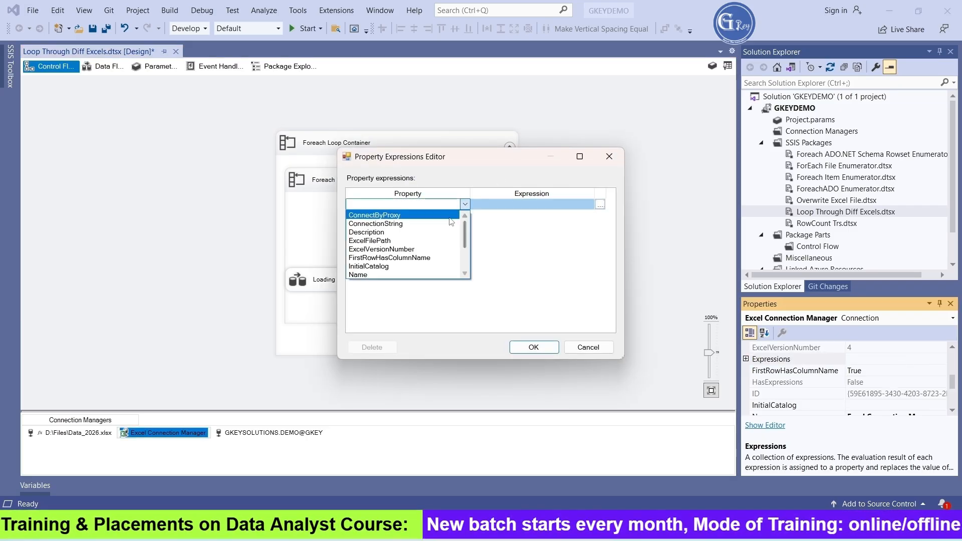
left_click(405, 243)
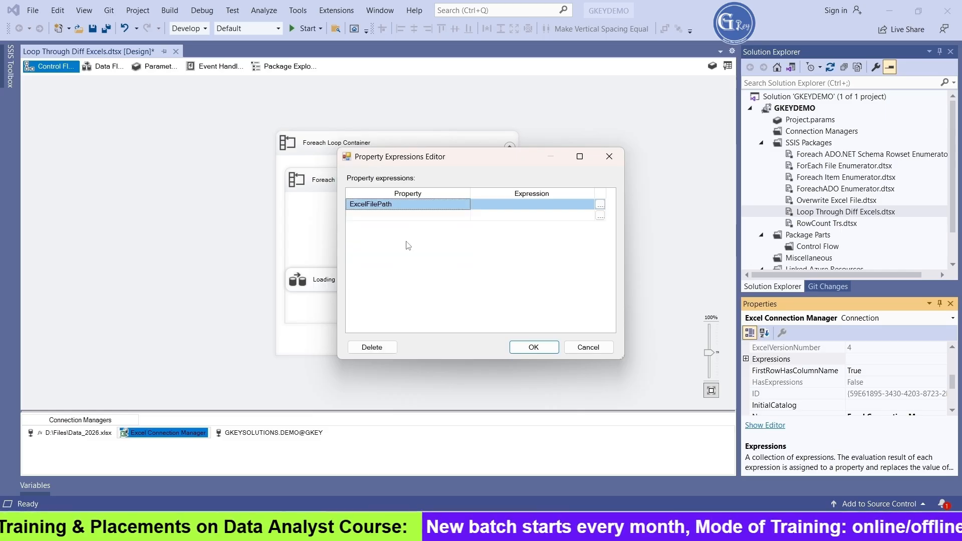
left_click(599, 205)
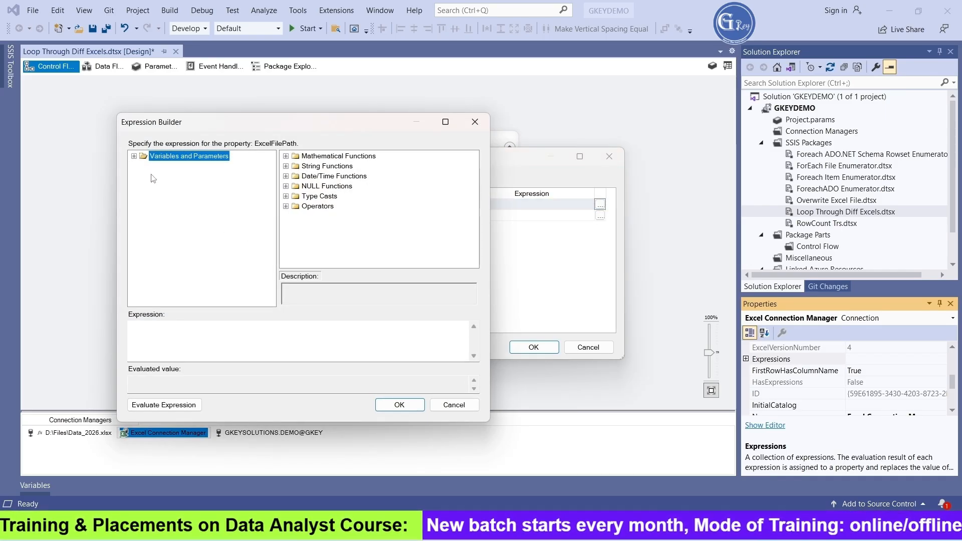
- Set the ExcelFilePath expression to @[User::FilePath], evaluate it and accept the property expressions
left_click(134, 155)
left_click_drag(188, 177, 190, 336)
left_click(163, 405)
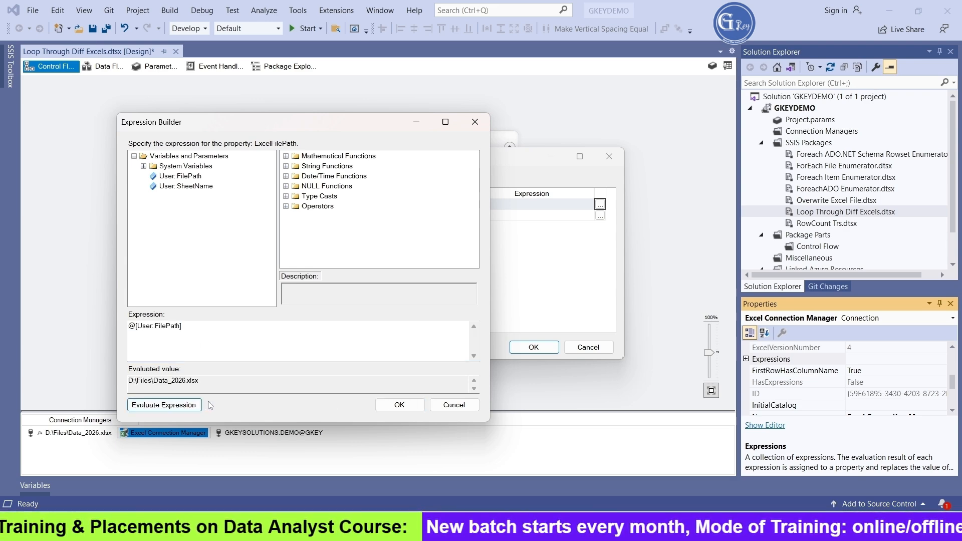
left_click(399, 405)
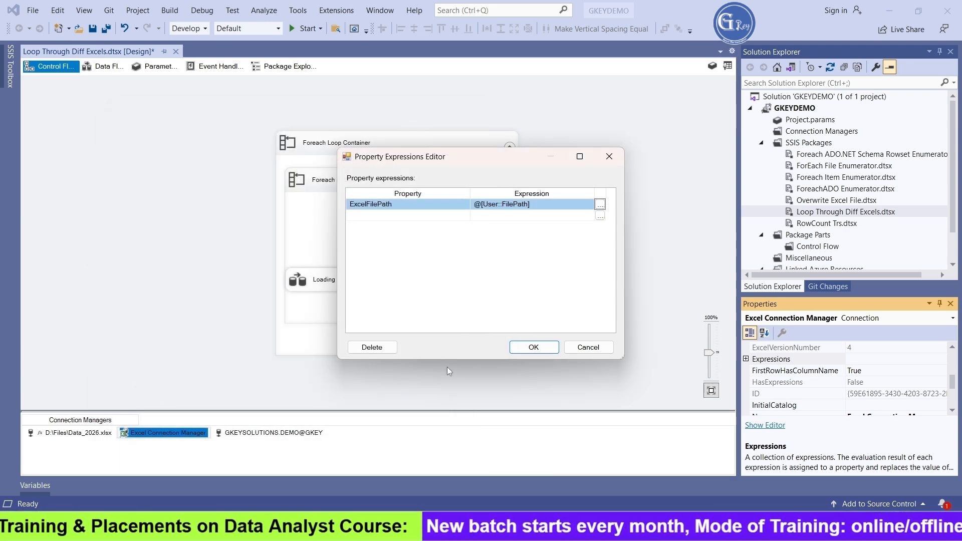
left_click(533, 347)
left_click(569, 377)
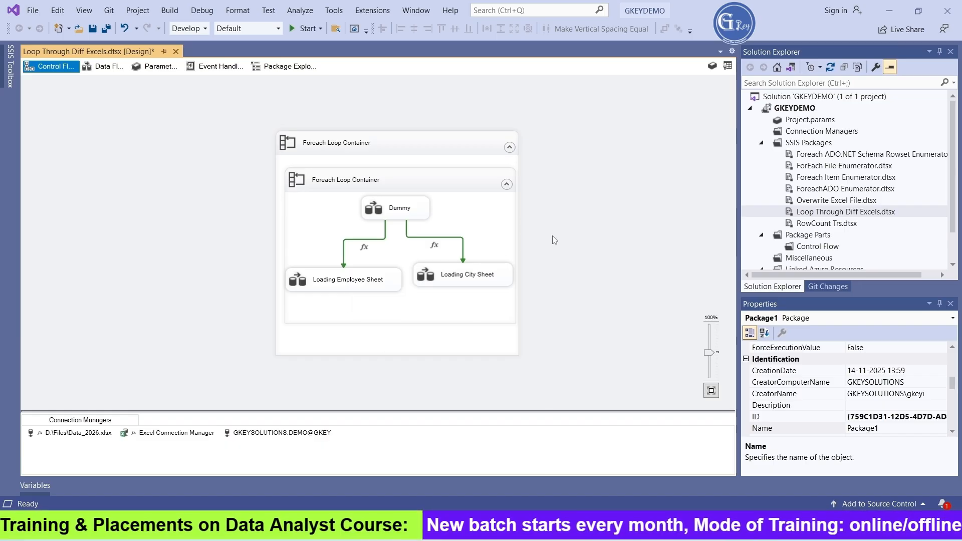
- Run the Loop Through Diff Excels package and check its execution status
key("F5")
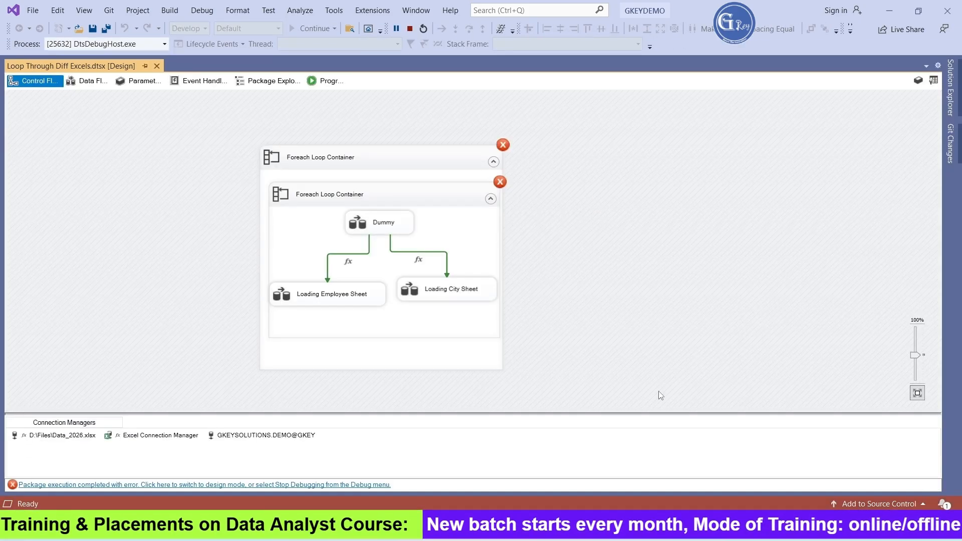
left_click(642, 527)
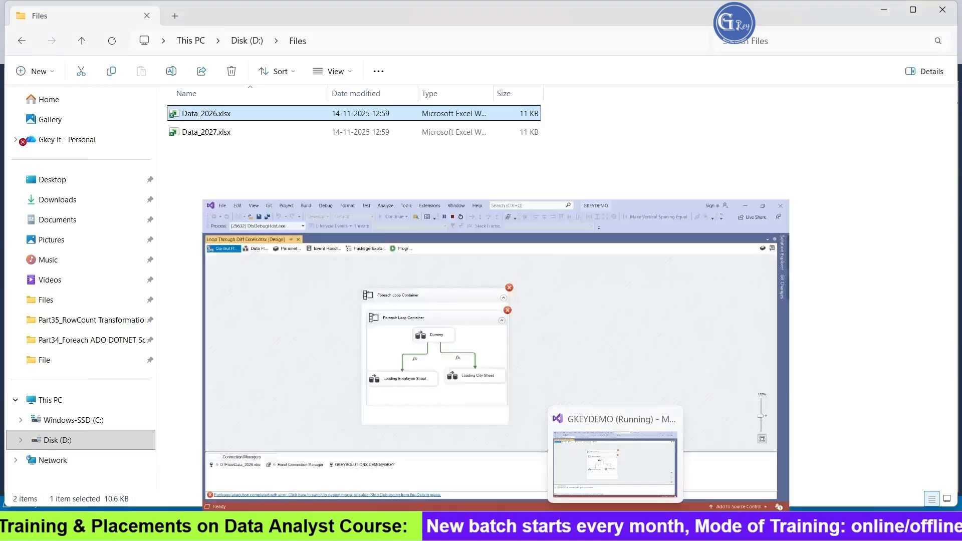
left_click(644, 492)
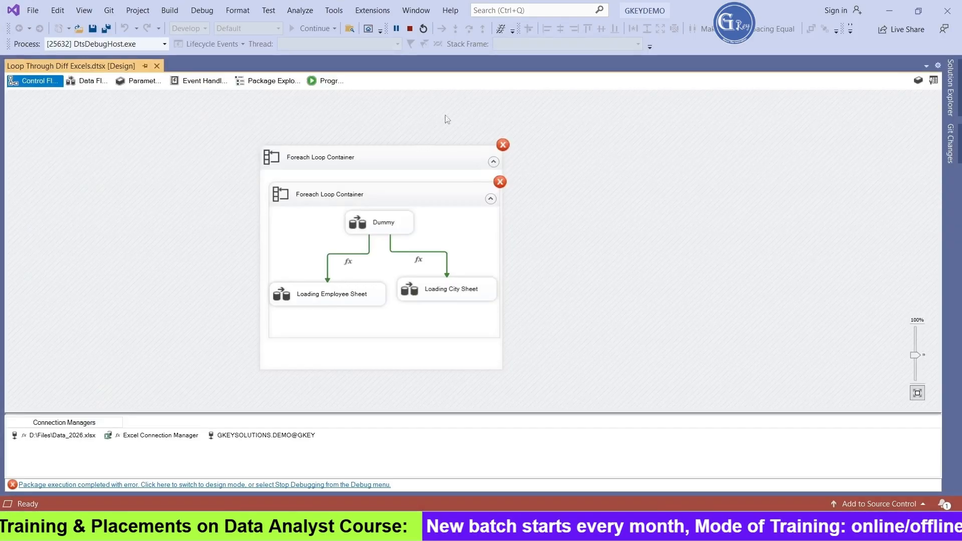
- Stop debugging the package, then save it and close Visual Studio
left_click(409, 29)
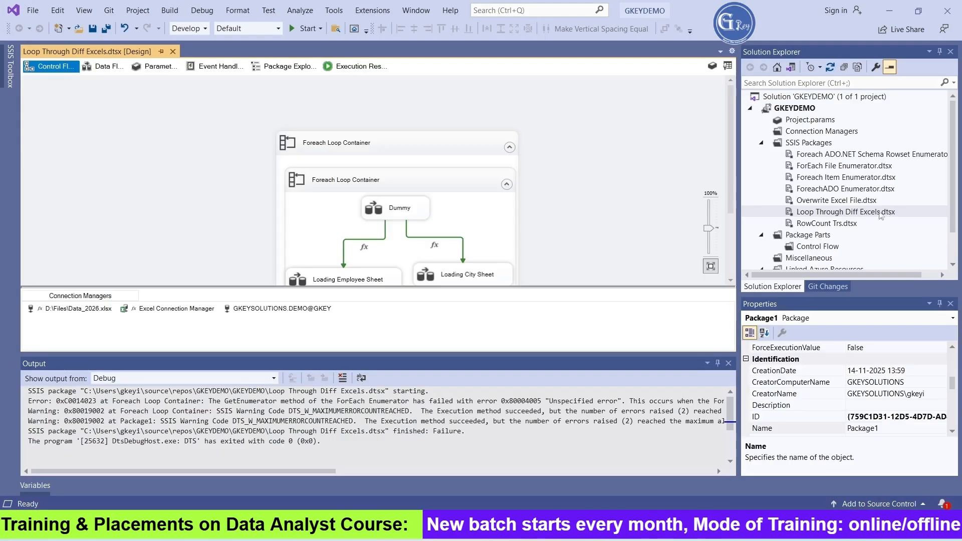
key("ctrl+s")
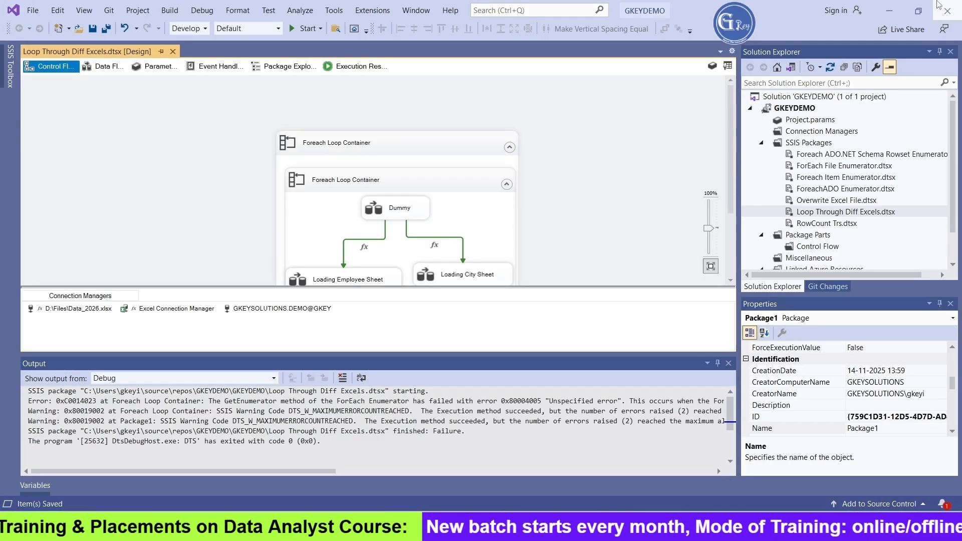
left_click(948, 11)
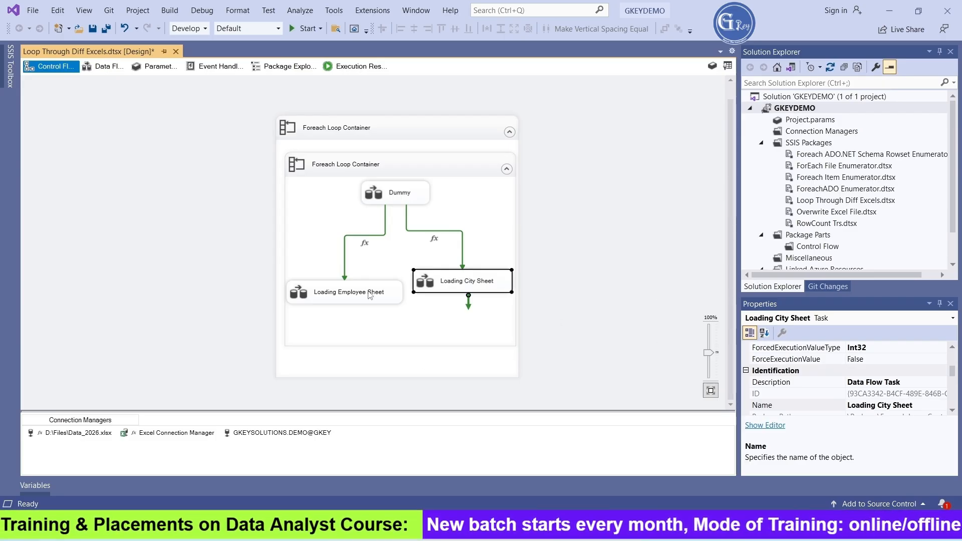
- Align the Loading Employee Sheet and Loading City Sheet tasks side by side beneath the Dummy task
left_click_drag(367, 294, 369, 282)
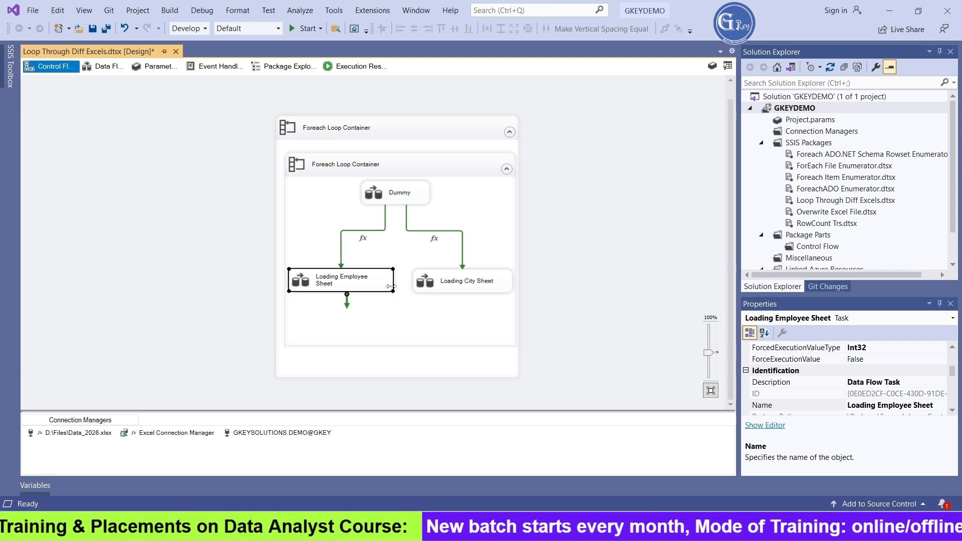
left_click(567, 241)
left_click_drag(462, 288, 455, 287)
left_click(571, 281)
- Run the package again and review the status of the Dummy, Loading Employee Sheet and Loading City Sheet tasks
key("F5")
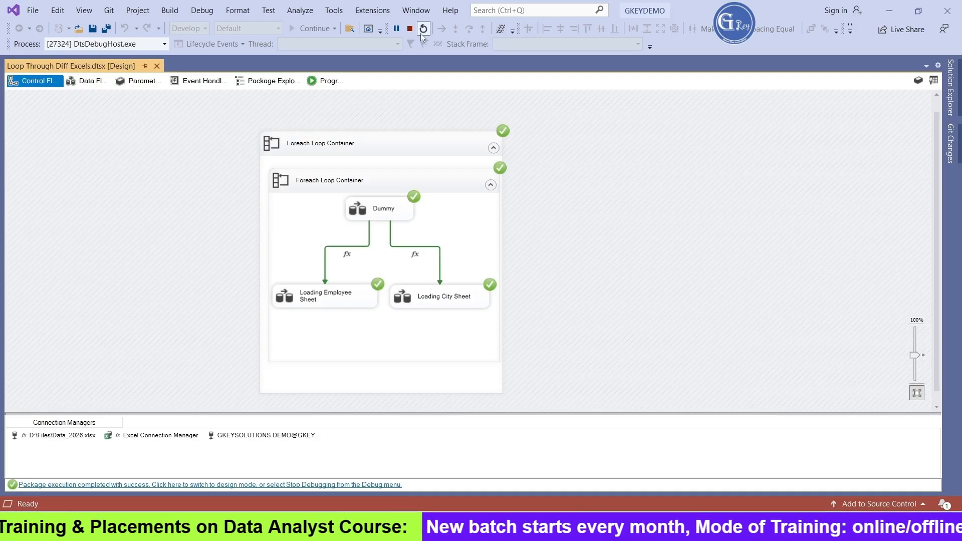
left_click(392, 219)
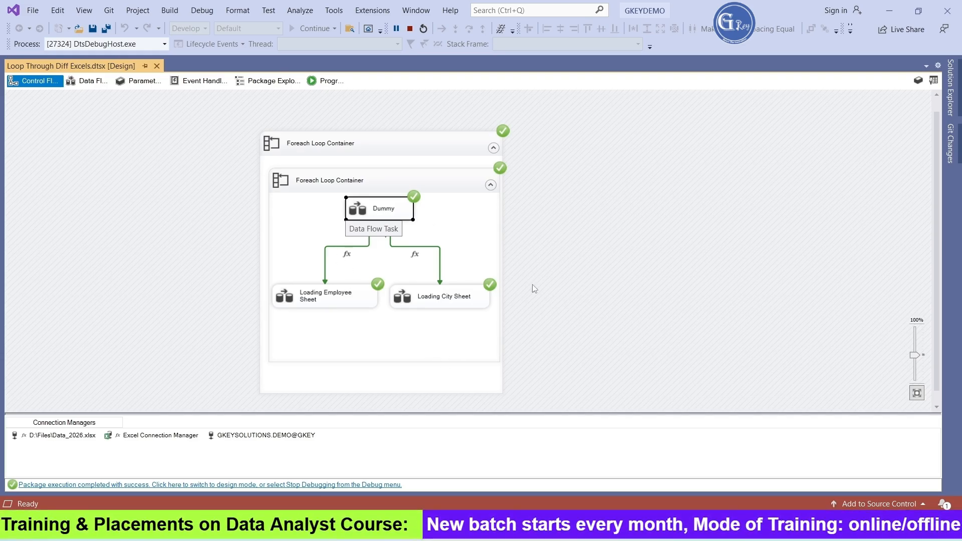
left_click(403, 306)
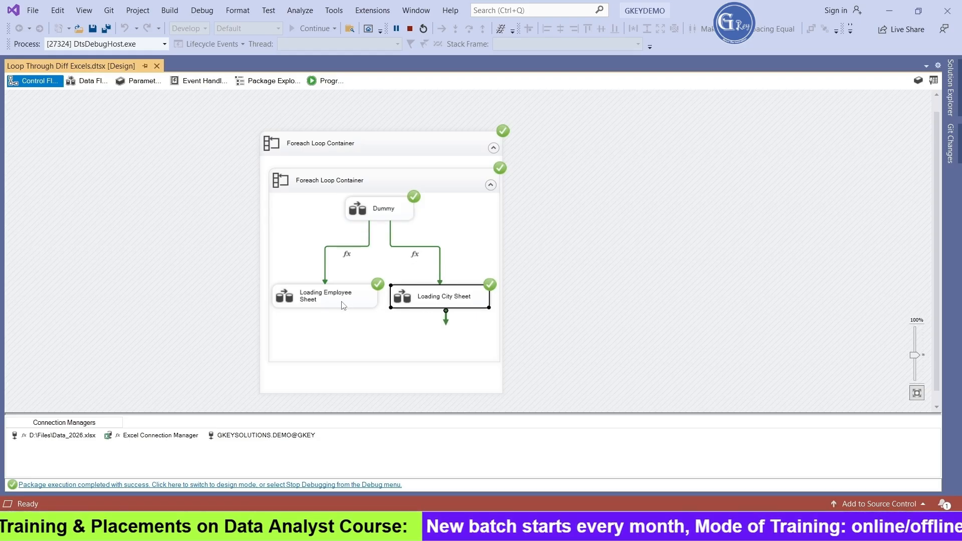
left_click(344, 305)
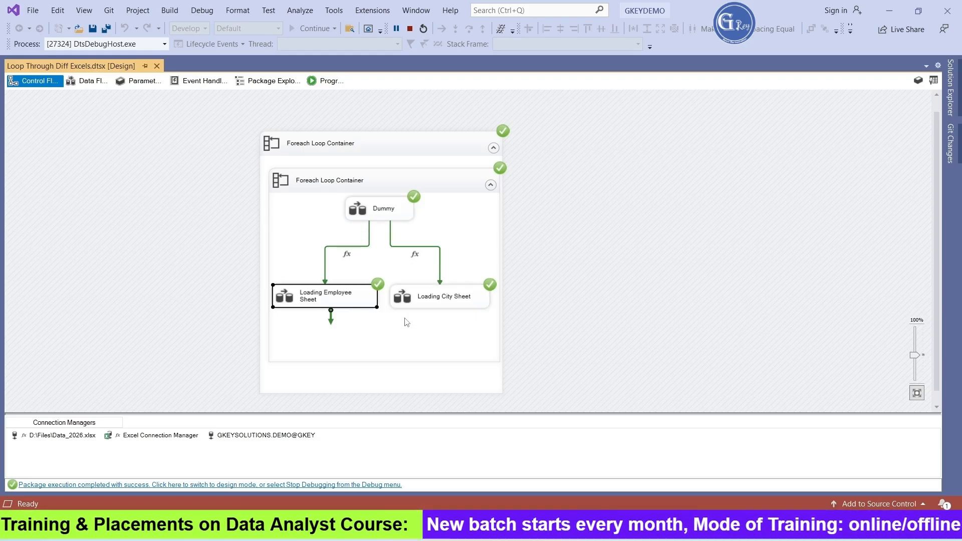
left_click(450, 296)
left_click(325, 305)
left_click(442, 304)
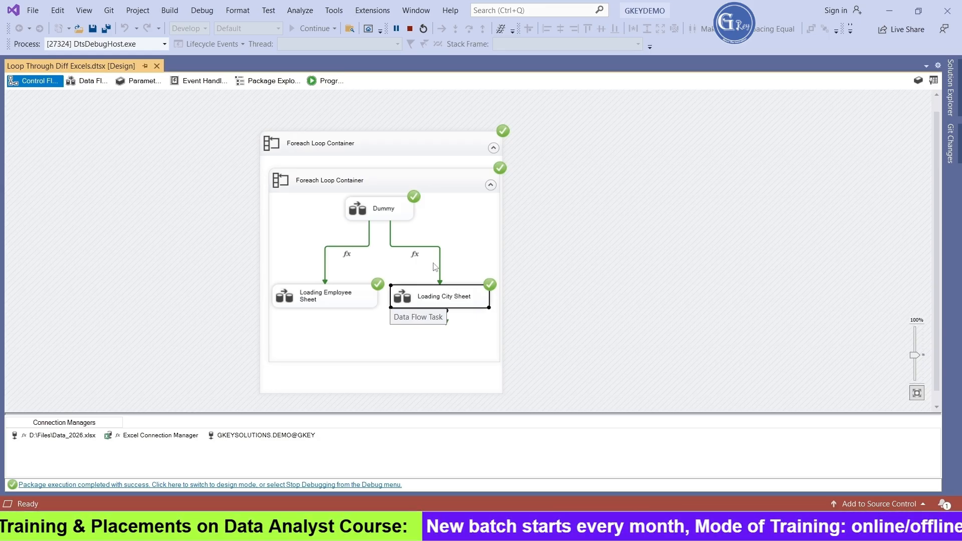
- Stop debugging and close the Output window
left_click(410, 28)
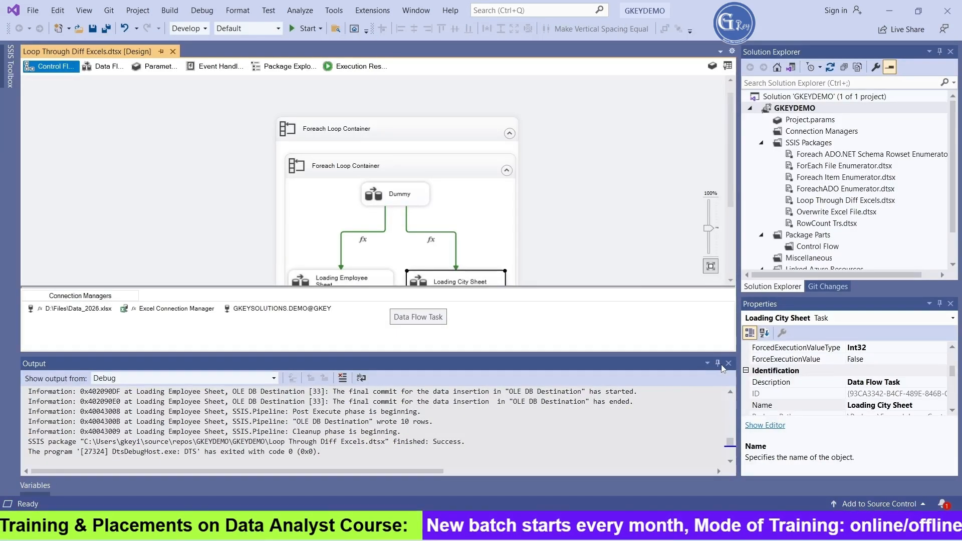
left_click(727, 364)
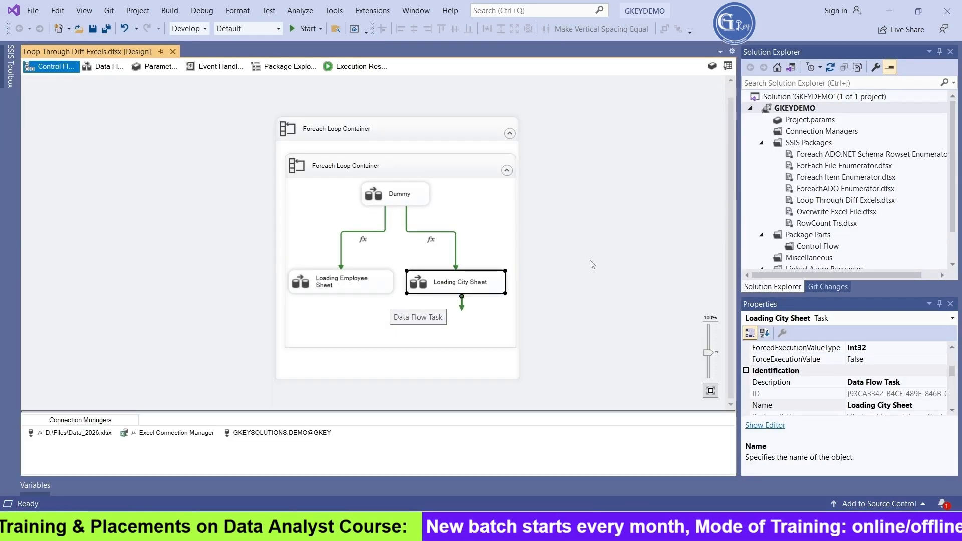